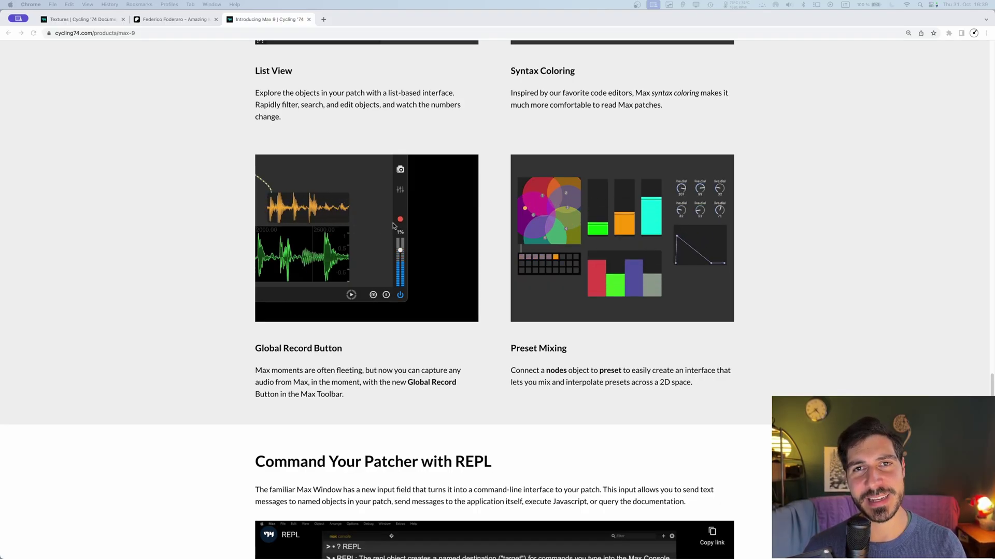
Step: Return to the top of the Max 9 page, showing its introduction and The ABL Objects section
key(Home)
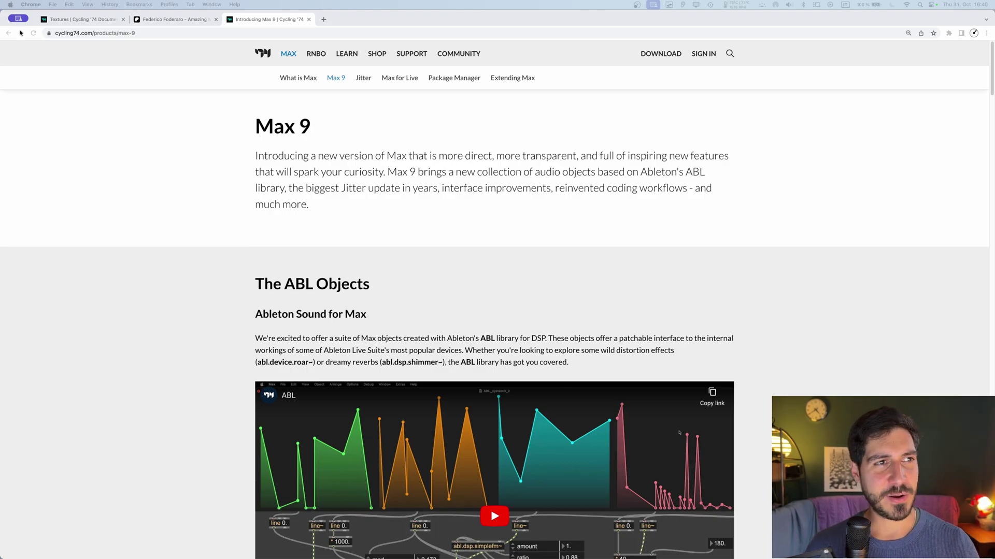
Step: Visit the Patreon Max 9 post, dismiss its Google sign-in prompt, and go back to the Max 9 page
key(ctrl+shift+Tab)
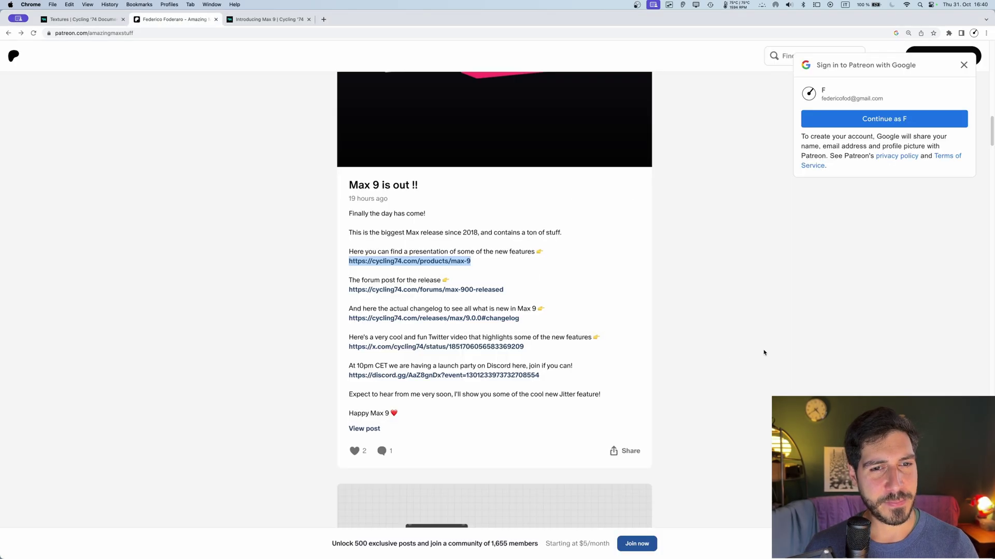
click(532, 256)
scroll(491, 211, up, 3)
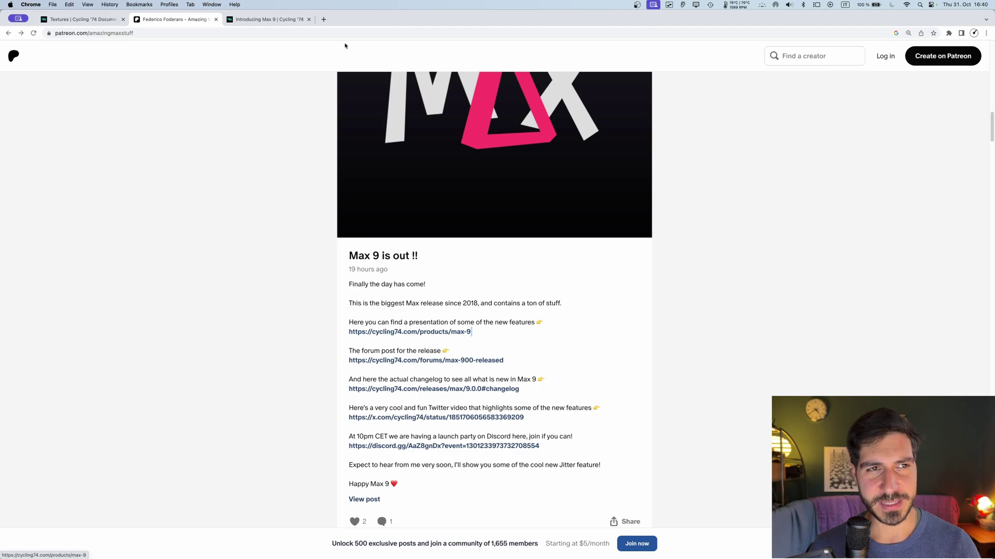
click(267, 19)
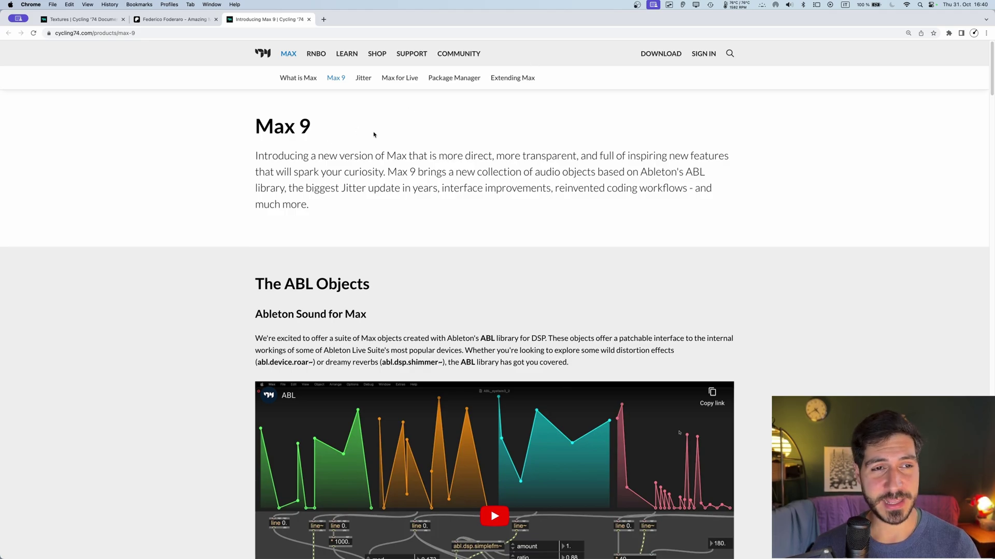
Step: Highlight the words 'version' and 'Max 9' in the intro text, then clear the highlight
double_click(342, 155)
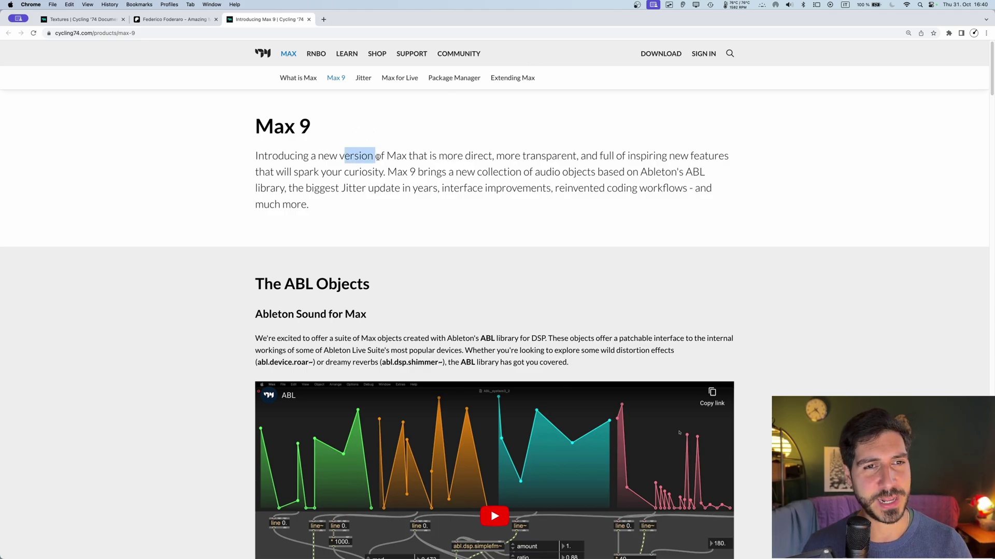
click(378, 156)
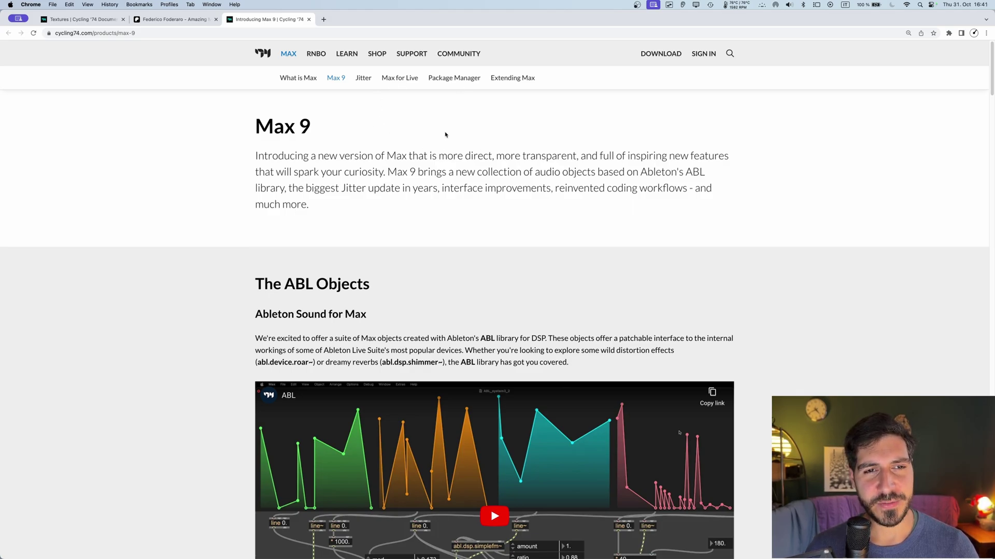
drag(389, 172, 440, 173)
click(617, 157)
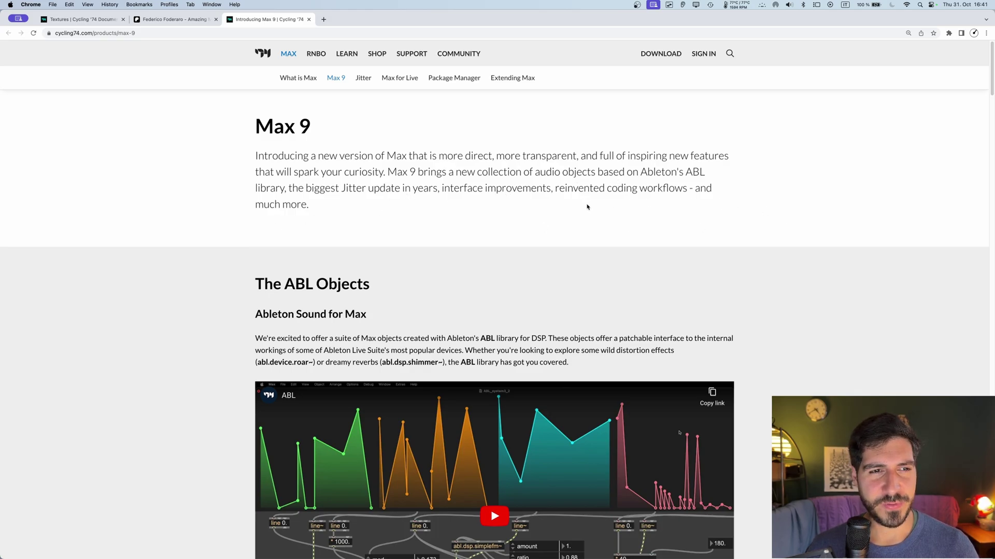
Step: Scroll down past the ABL video to the Patching with Code section
scroll(587, 206, down, 2)
scroll(473, 159, up, 1)
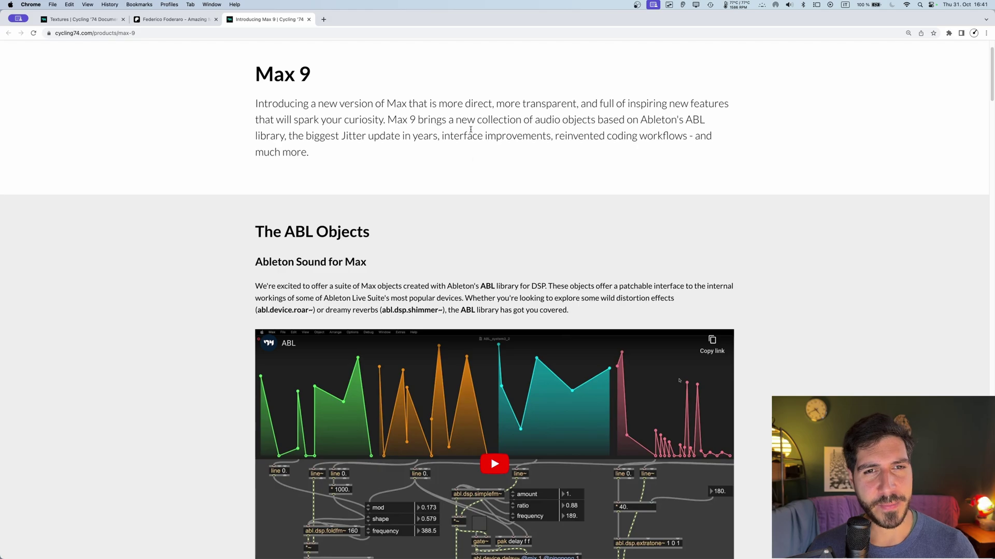
scroll(509, 152, down, 5)
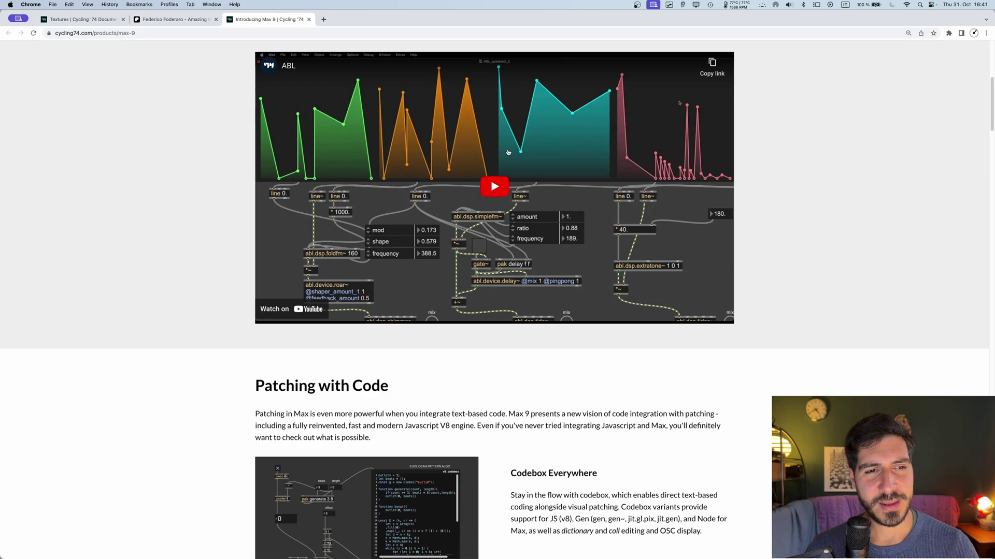
scroll(508, 152, down, 7)
scroll(508, 152, up, 3)
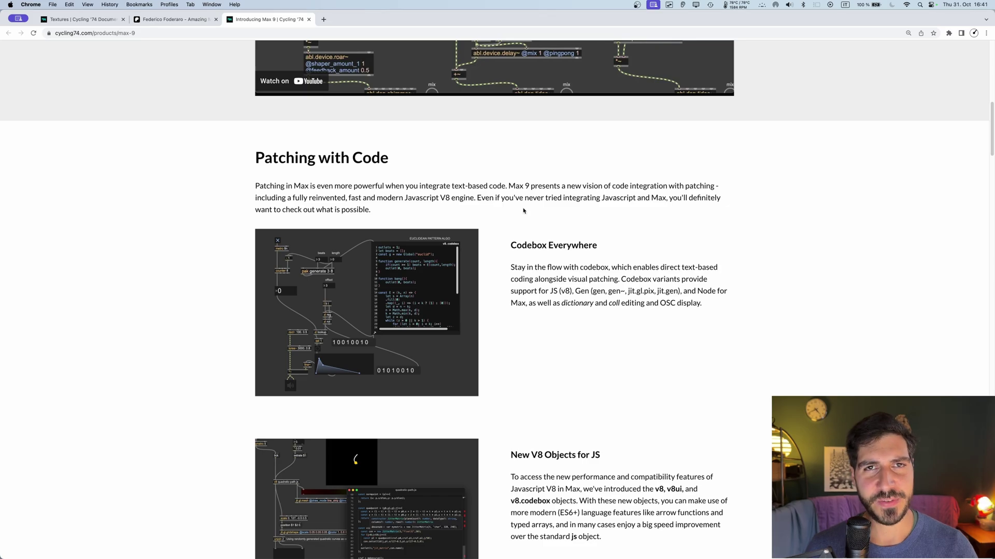
scroll(512, 218, up, 10)
scroll(518, 161, down, 5)
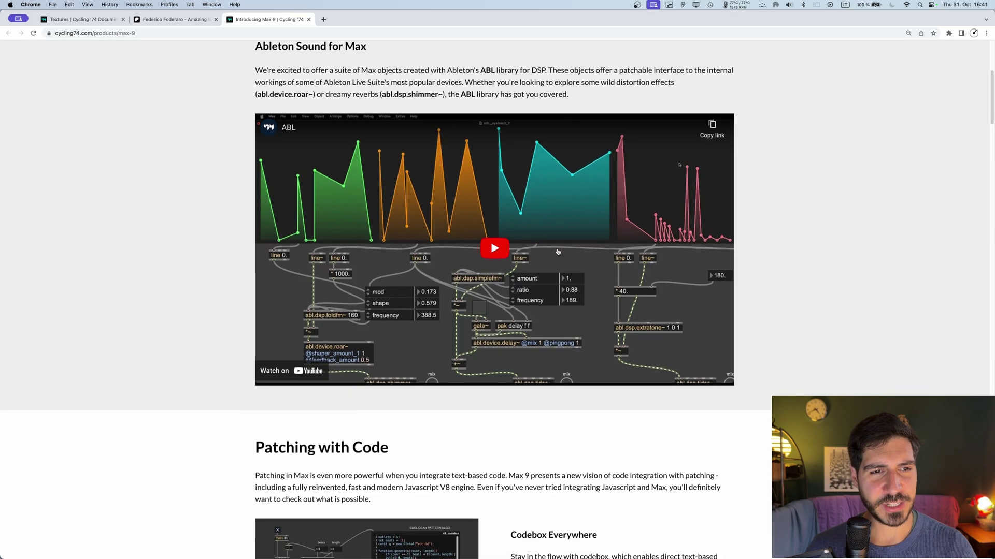
scroll(518, 259, down, 5)
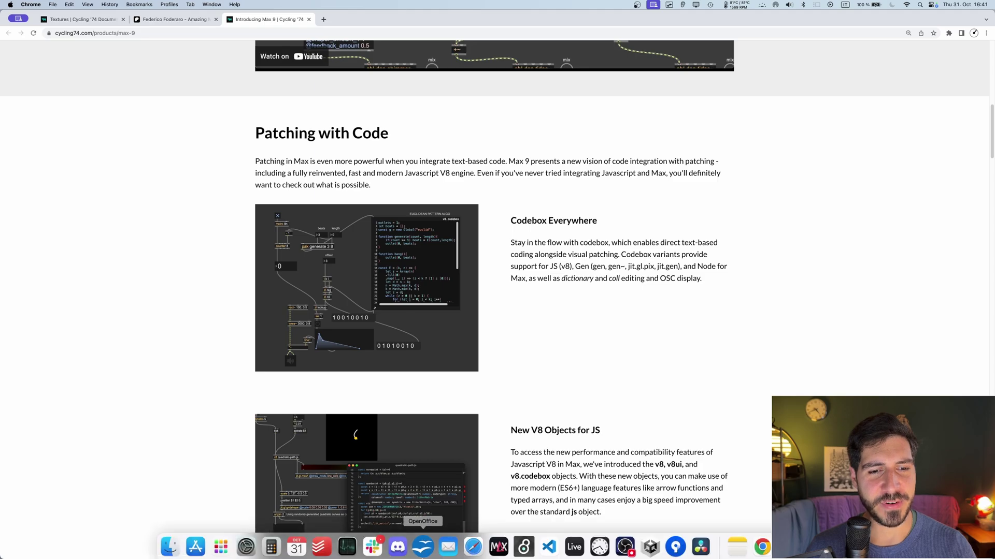
Step: Create a jit.gl.pix.codebox object and move it up and left on the canvas
key(super+Tab)
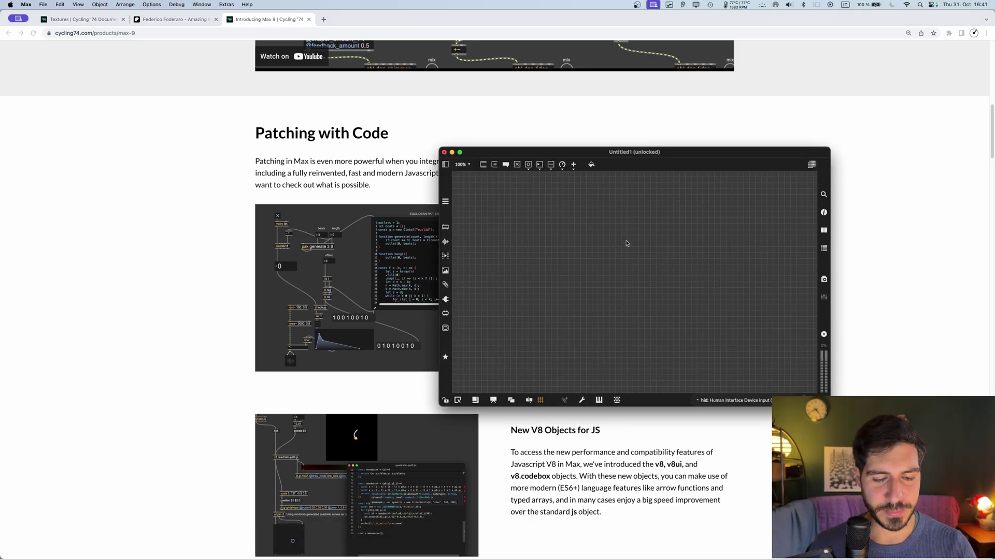
text(njit.gl.pixcod)
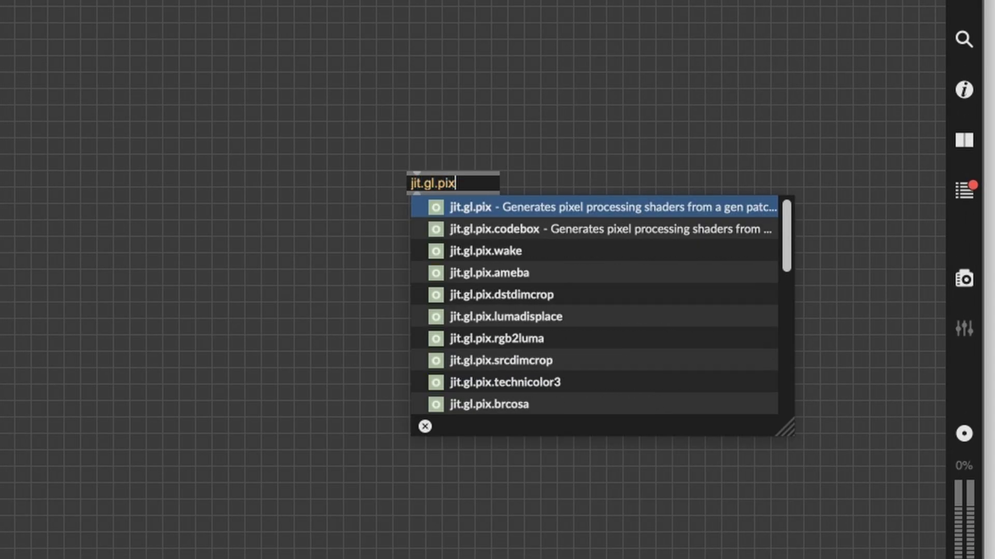
key(BackSpace)
key(BackSpace)
key(BackSpace)
text(.co)
key(BackSpace)
key(BackSpace)
text(c)
key(Return)
drag(553, 178, 357, 151)
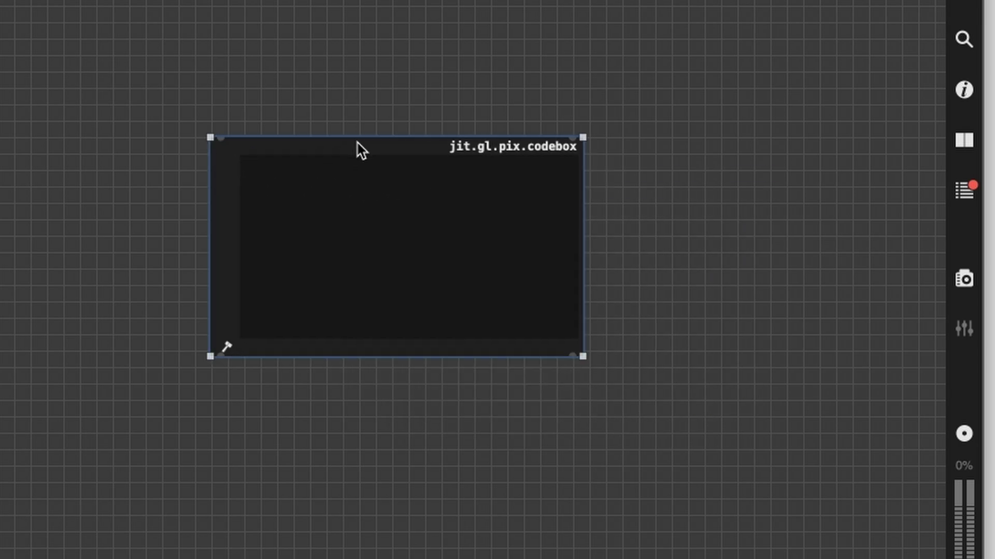
key(super+minus)
key(super+minus)
key(super+equal)
key(super+equal)
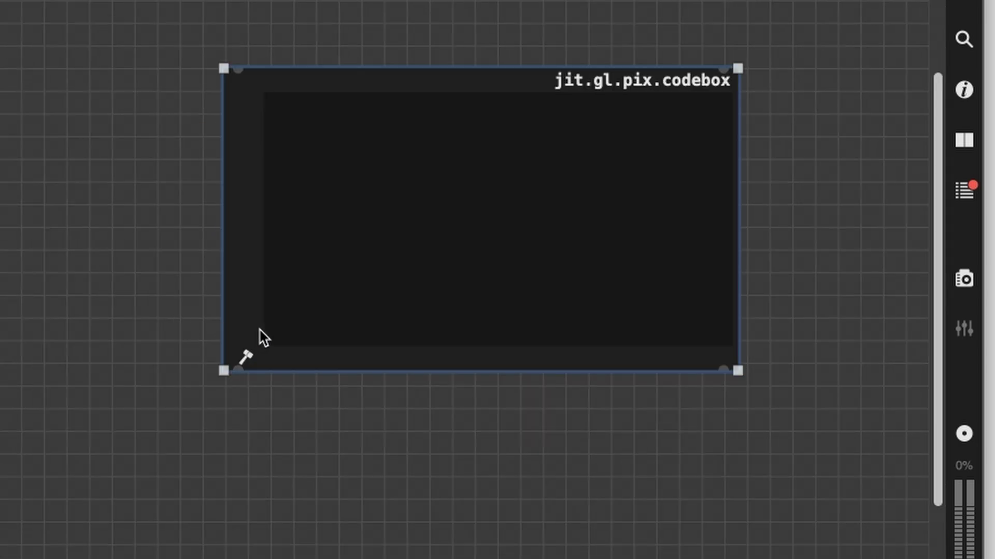
click(621, 155)
click(677, 131)
Step: Add a jit.gl.pix object and inspect its inner out1 = in1 + in2 patcher
text(njit.gl.pix)
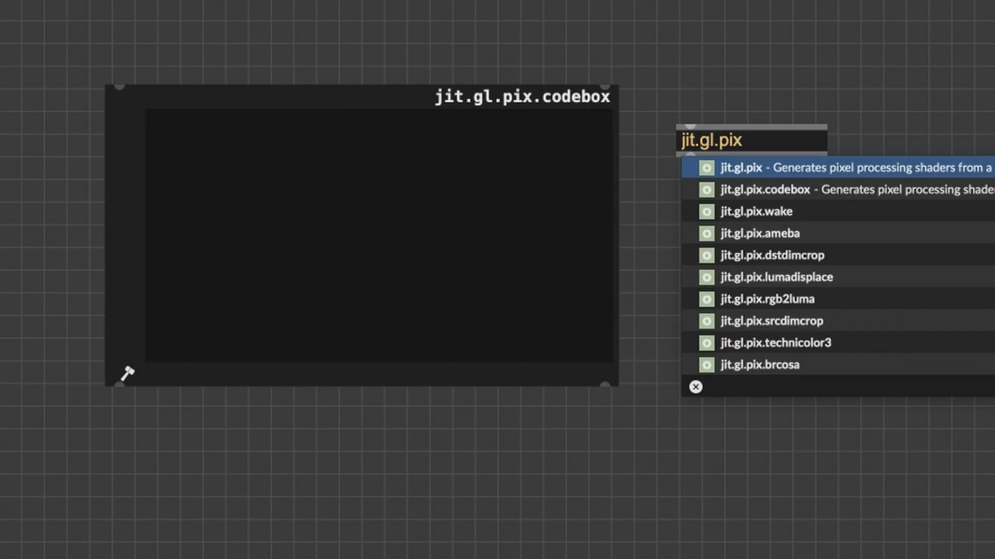
key(Return)
click(651, 109)
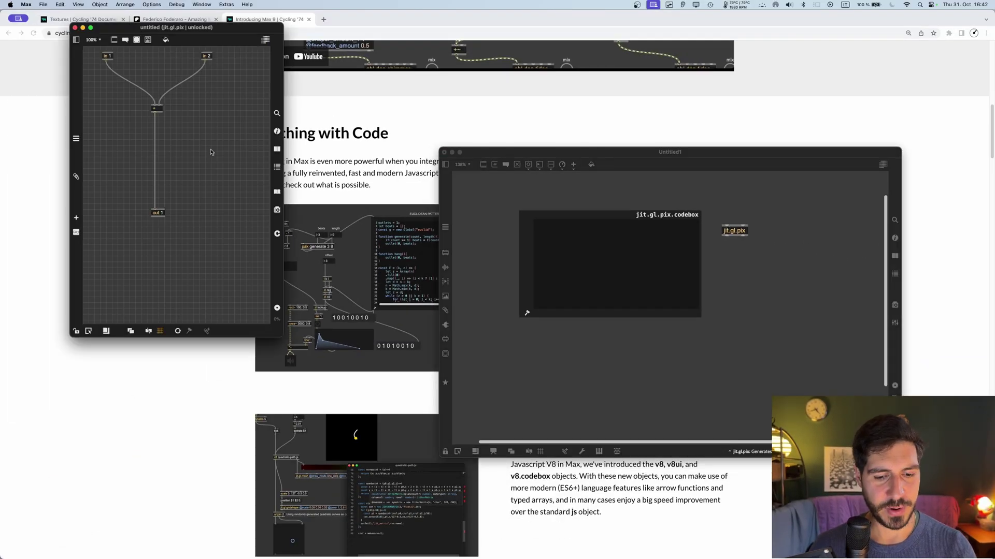
key(super+v)
drag(267, 160, 247, 195)
key(super+w)
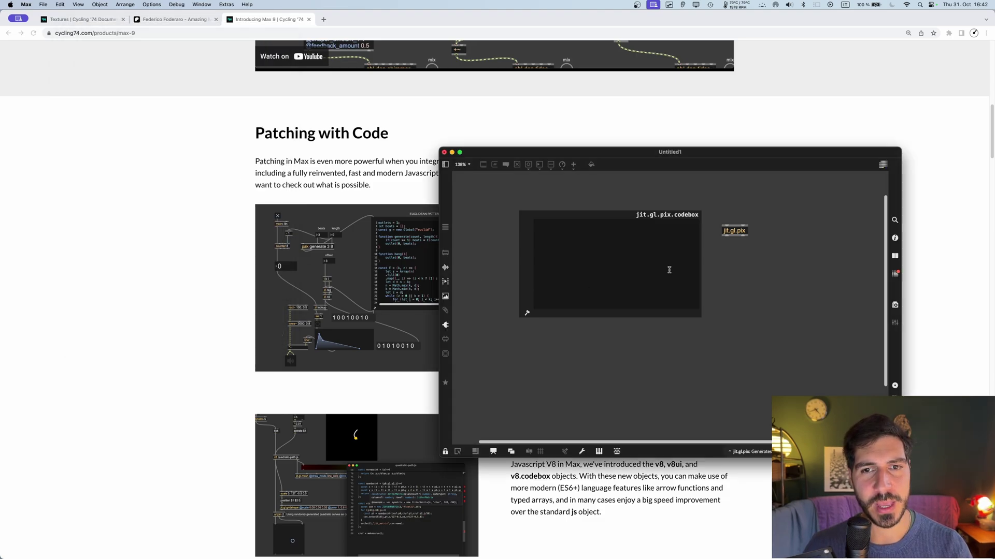
Step: Enter out1 = in1*2; in the jit.gl.pix.codebox and place it below jit.gl.pix
click(644, 221)
double_click(624, 249)
text(out1 )
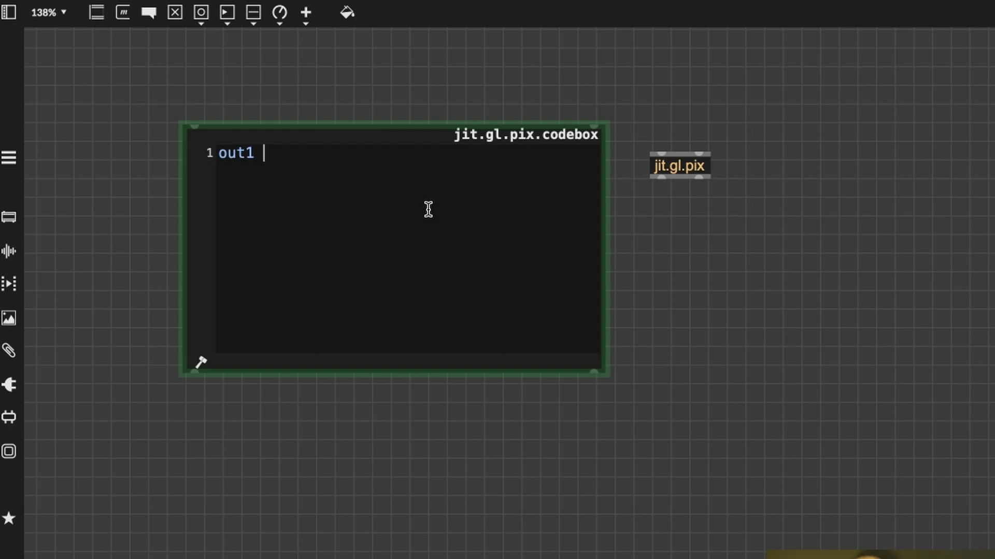
text(= in1*2;)
drag(341, 126, 425, 189)
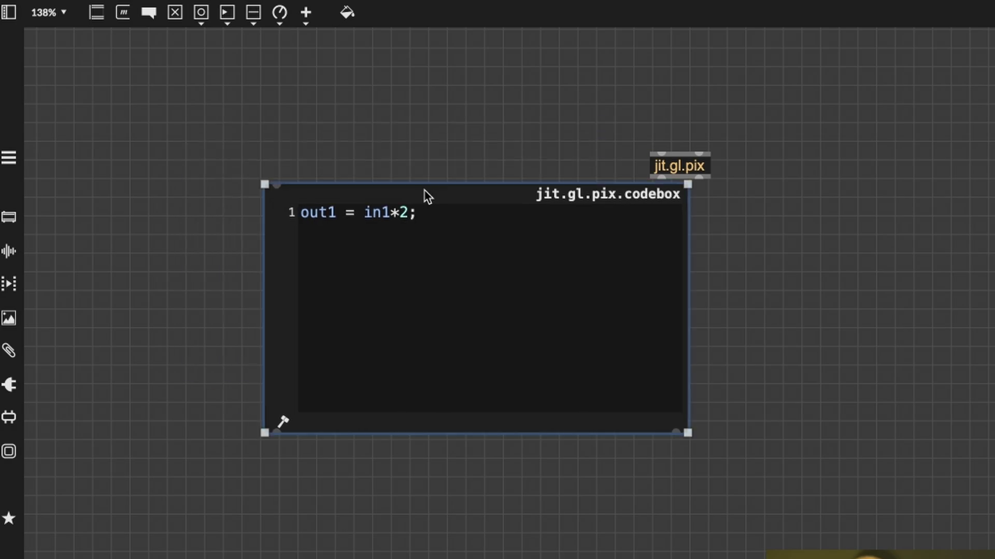
click(387, 100)
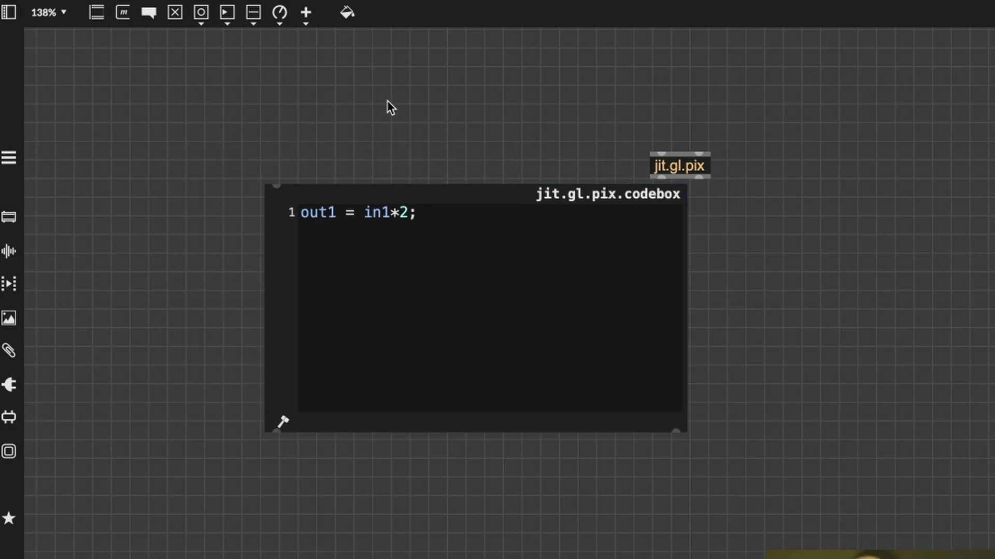
Step: Create a jit.gen.codebox object and a gen.codebox object
text(njit.gen.c)
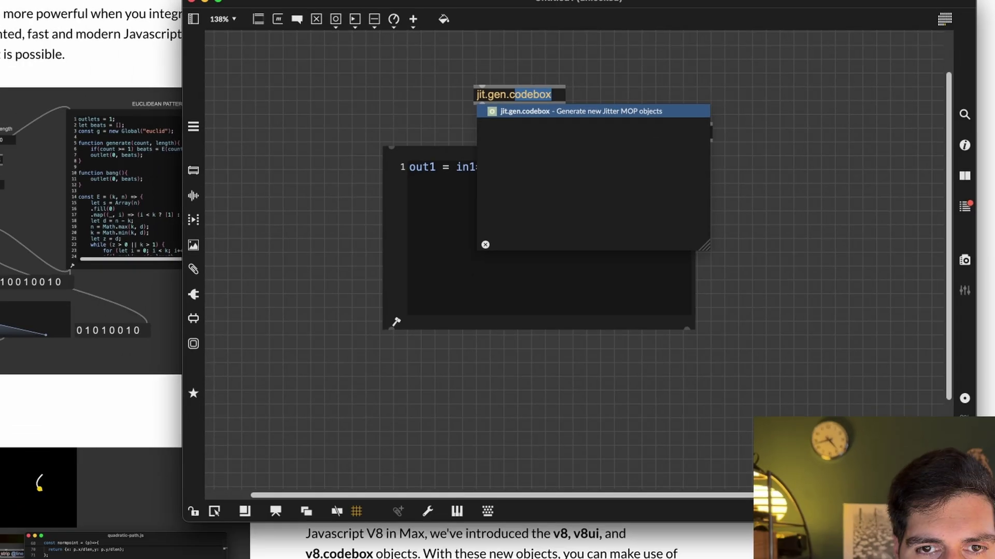
key(Return)
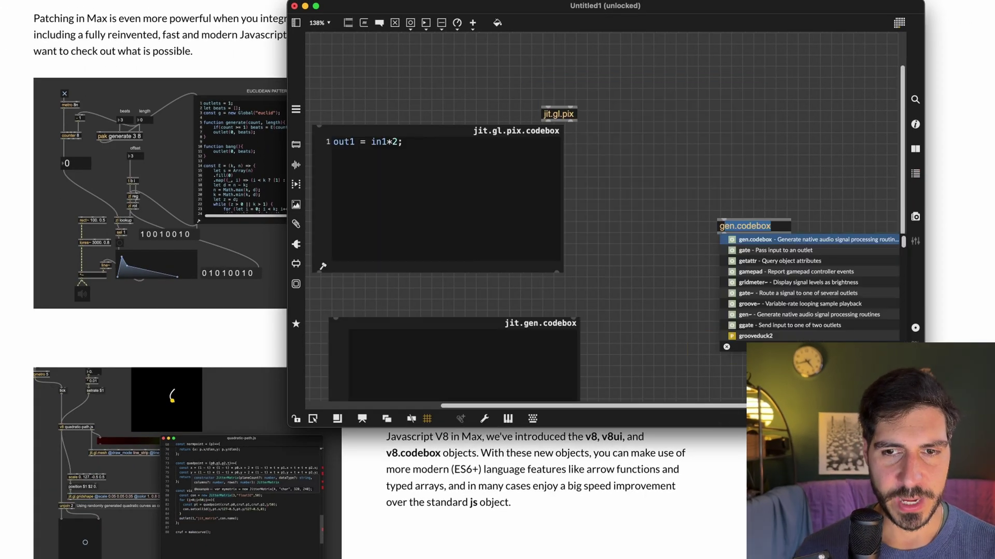
text(.c)
key(Return)
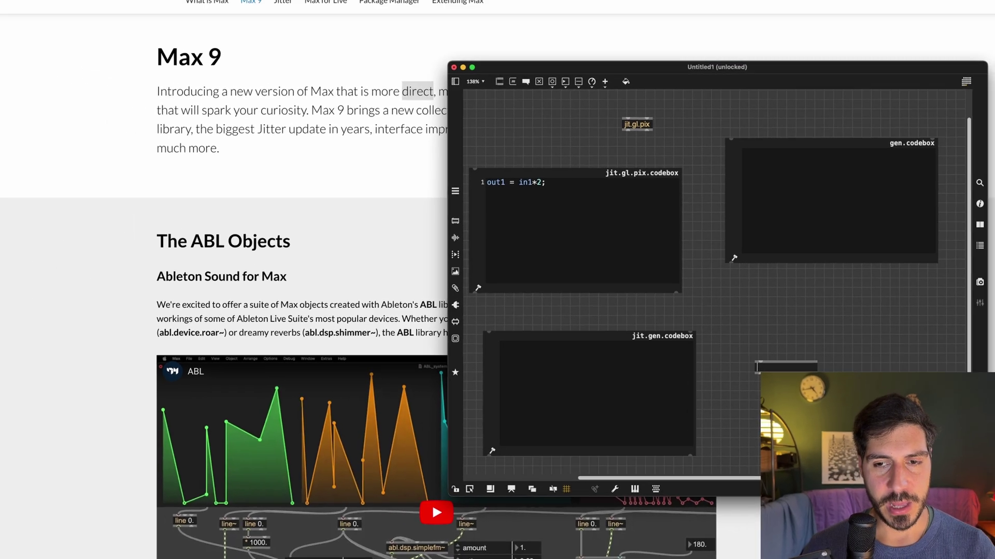
Step: Start a new object box, replacing js with v8.codebox
text(n)
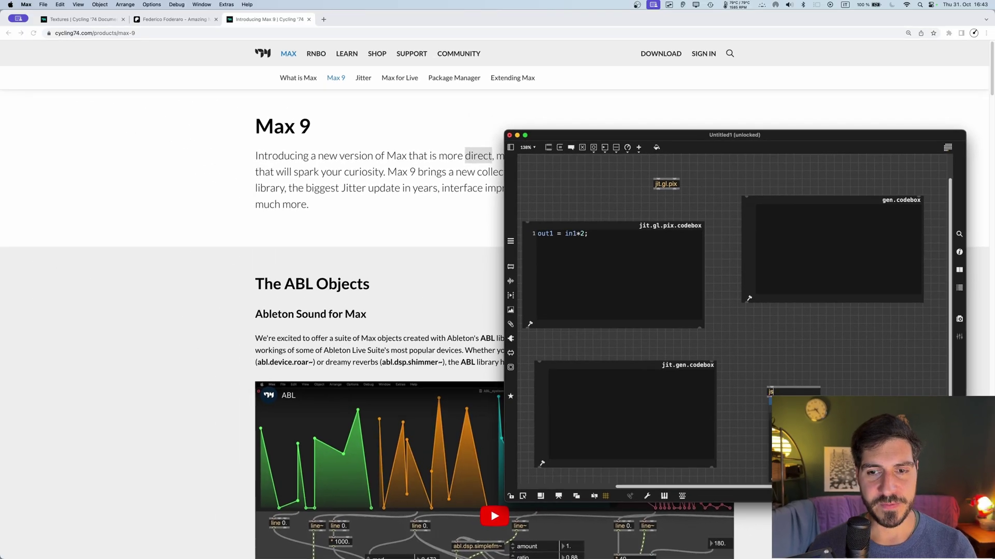
text(js)
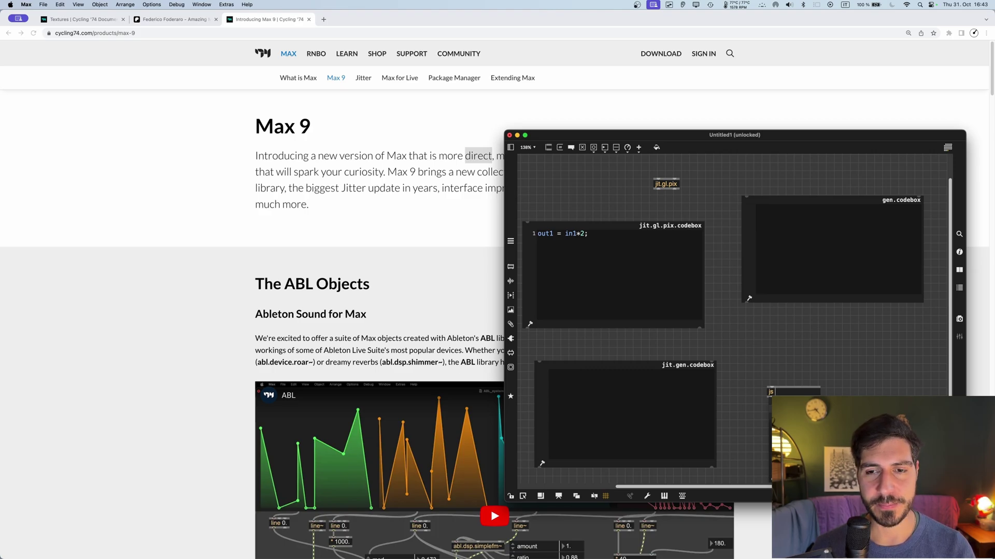
key(BackSpace)
key(BackSpace)
text(v8)
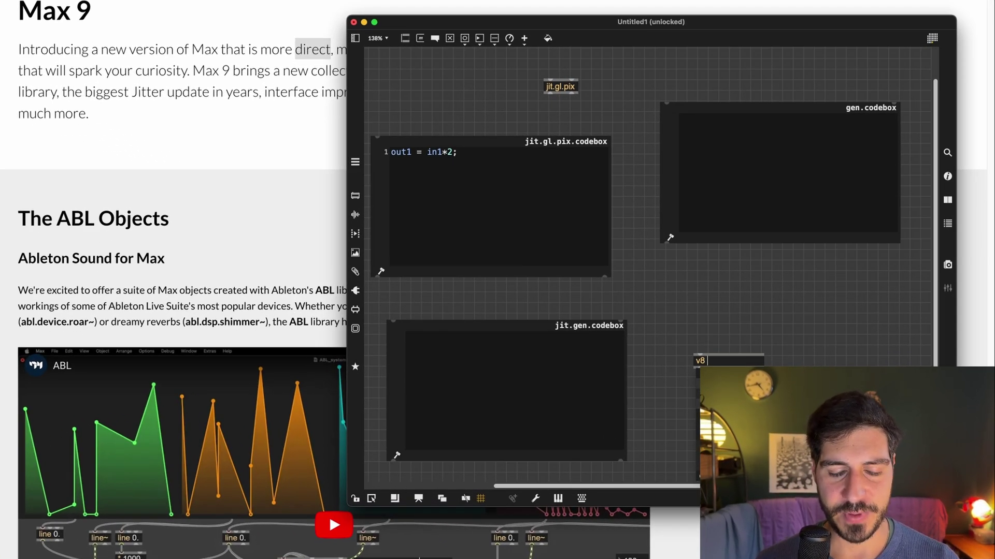
text(.codebox)
Step: Create the v8.codebox and give it the code post("hello!"); so it runs
key(Return)
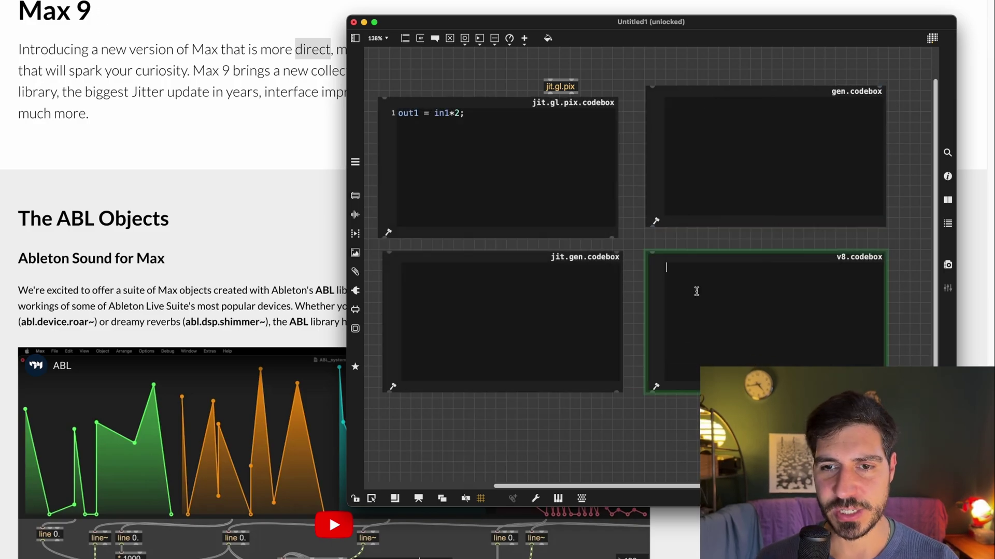
click(695, 291)
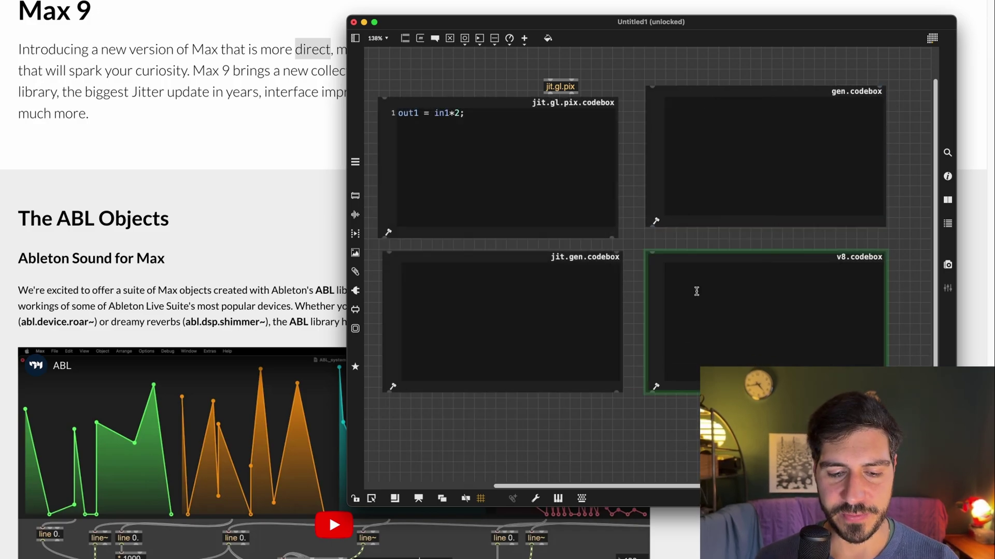
text(post("hello!");)
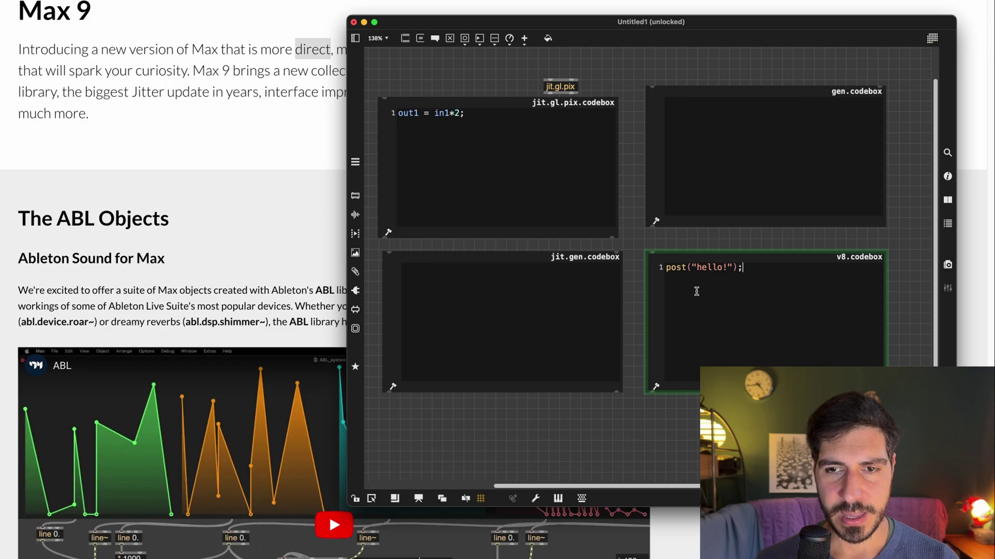
click(672, 234)
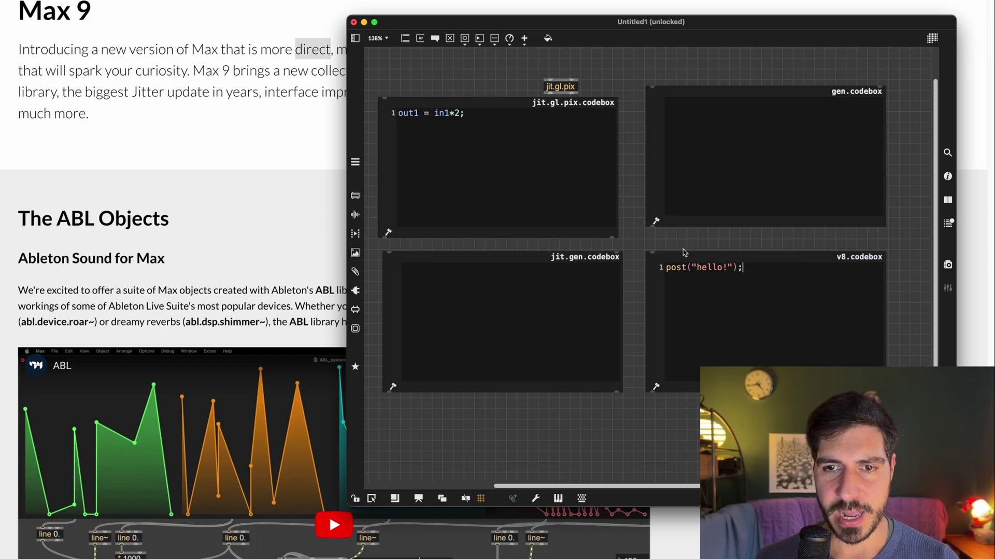
Step: Show the Max Console sidebar and widen the patcher window to fit it
click(947, 223)
drag(676, 32, 507, 35)
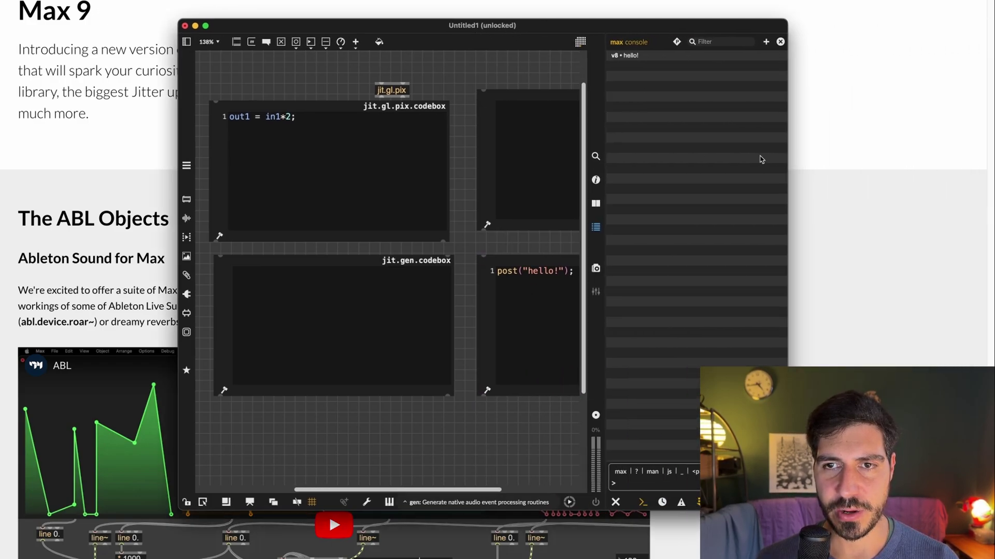
drag(787, 157, 943, 156)
click(611, 293)
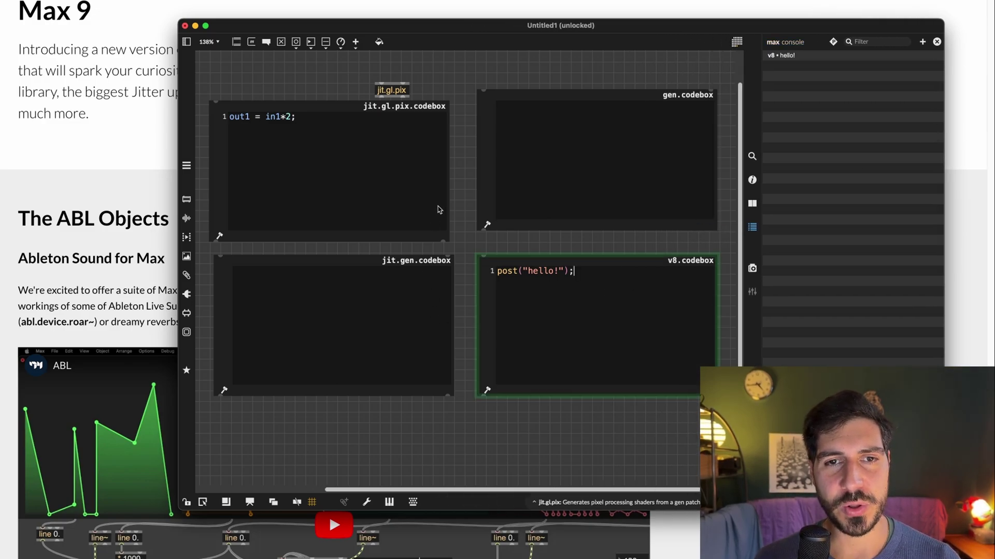
Step: Declare let variable_1; and const variable_2; below the hello post
key(Return)
text(let variable_1;)
key(Return)
text(cosn)
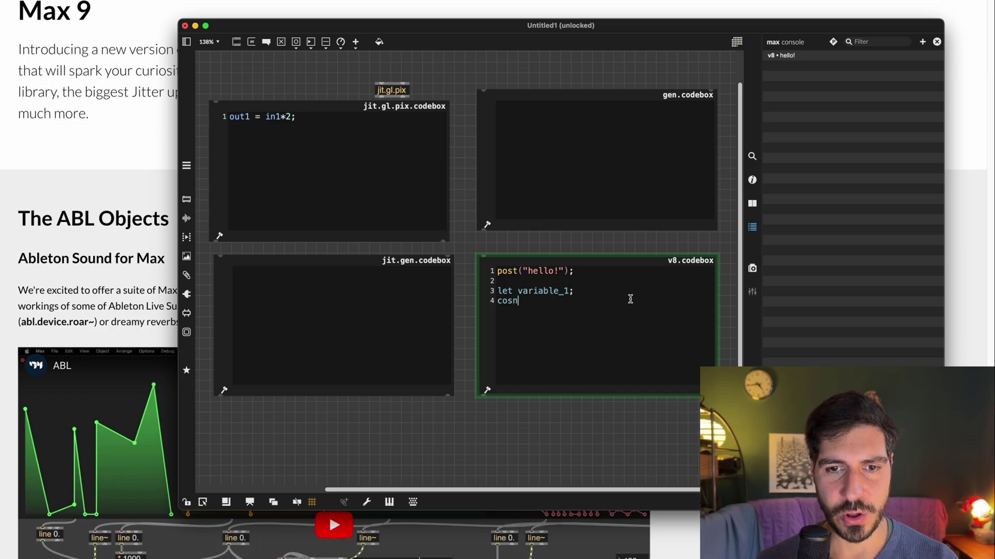
key(BackSpace)
text(t variable_2;)
key(Return)
key(Return)
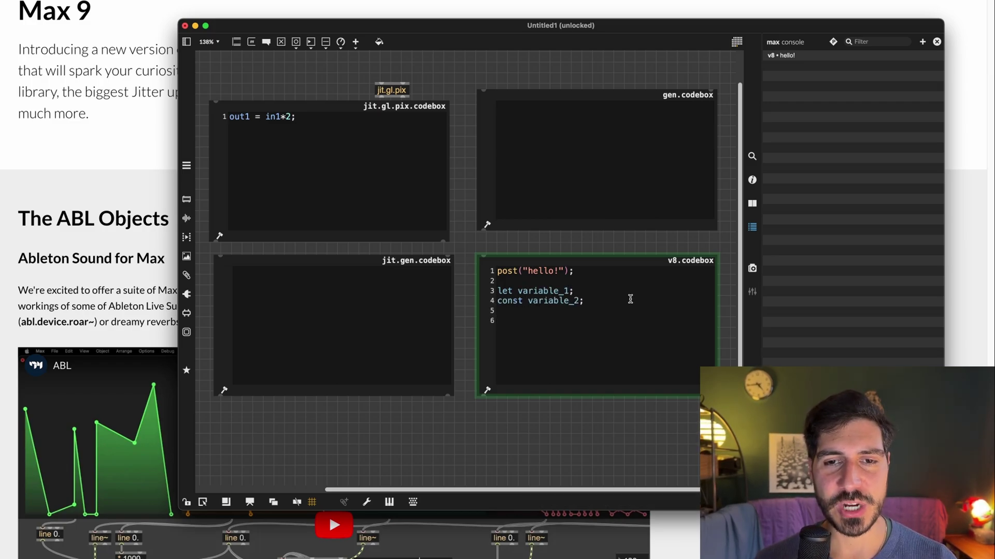
Step: Set variable_2 to 10 and add an arrow() function posting "woooo!", then call it
click(630, 298)
key(Left)
text(= 10;  )
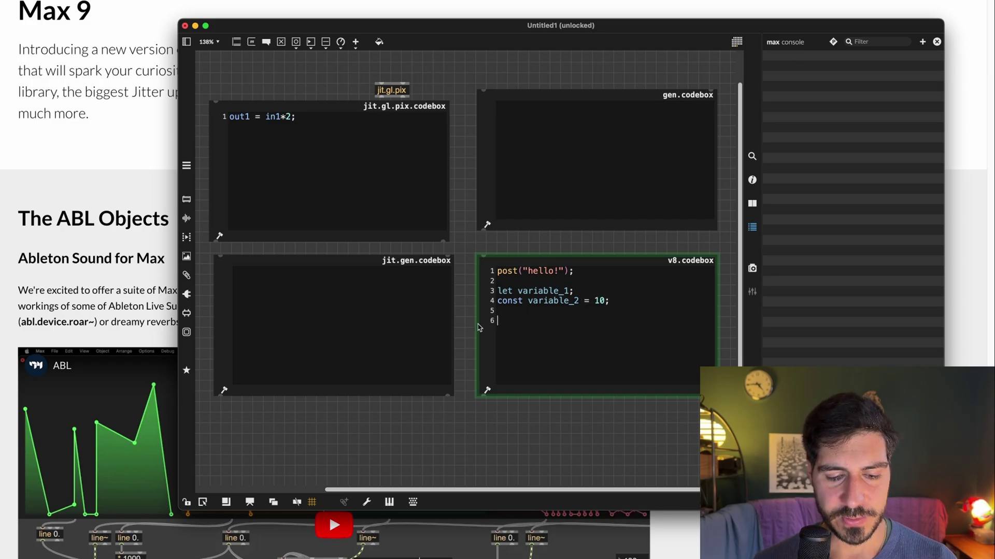
text(const arrow)
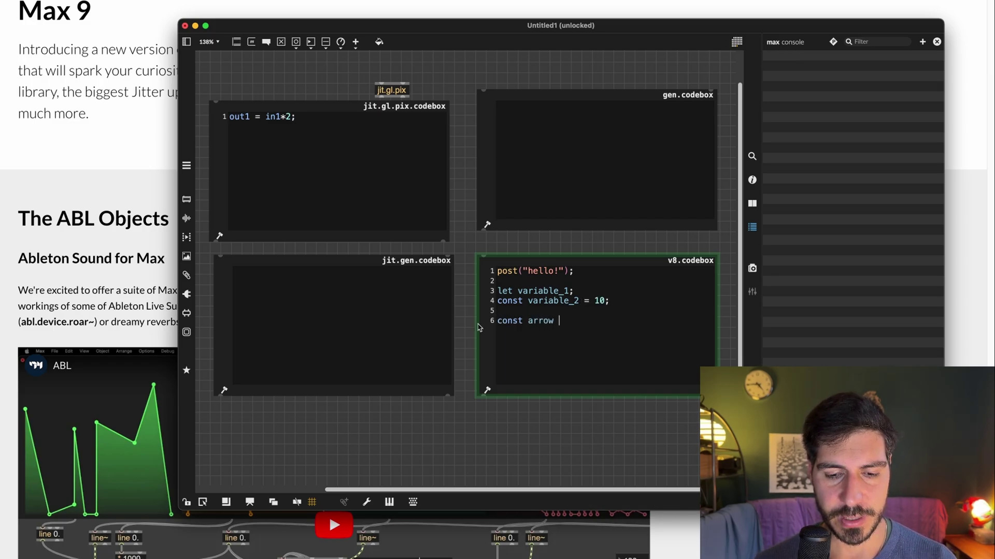
text( = () )
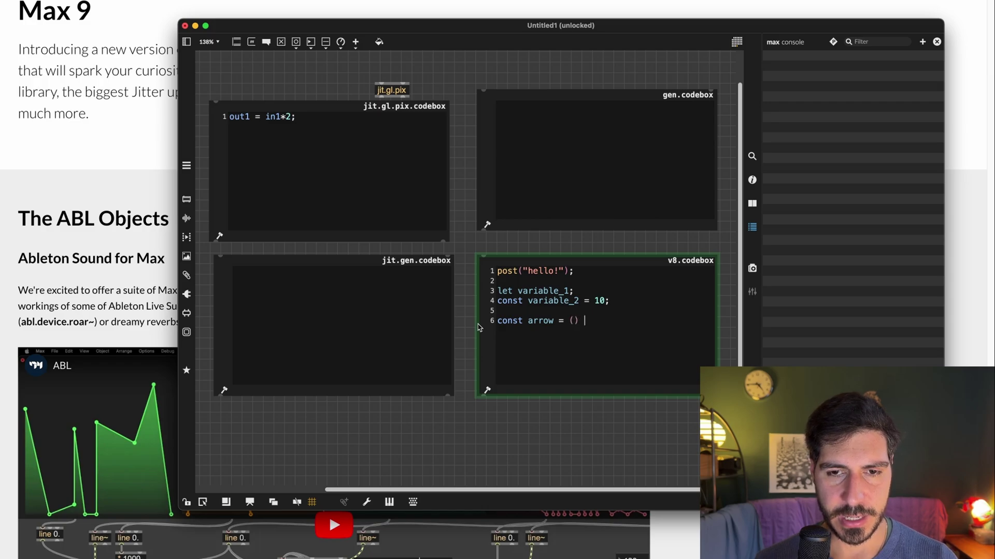
text(=> {)
key(Return)
key(Return)
text(})
key(Up)
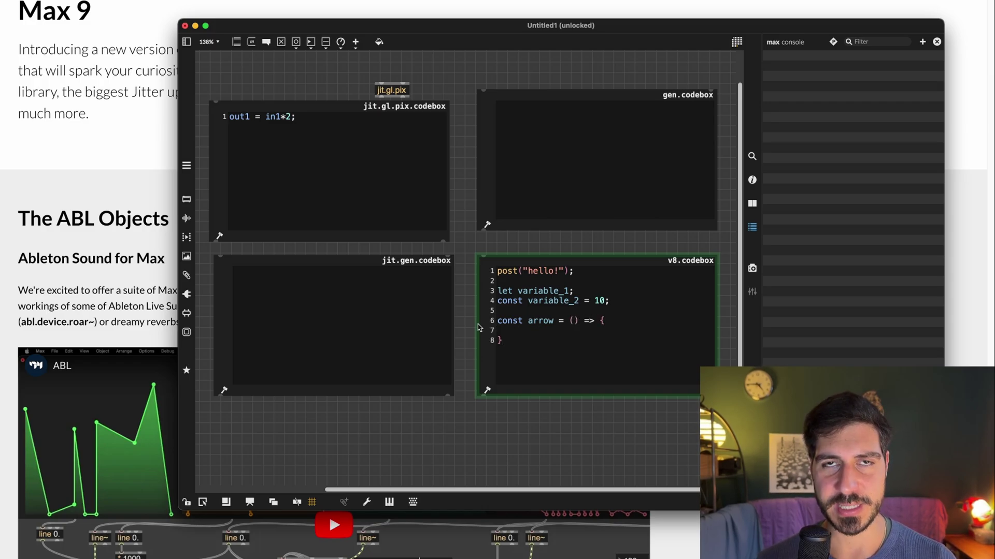
text(post("woooo!)
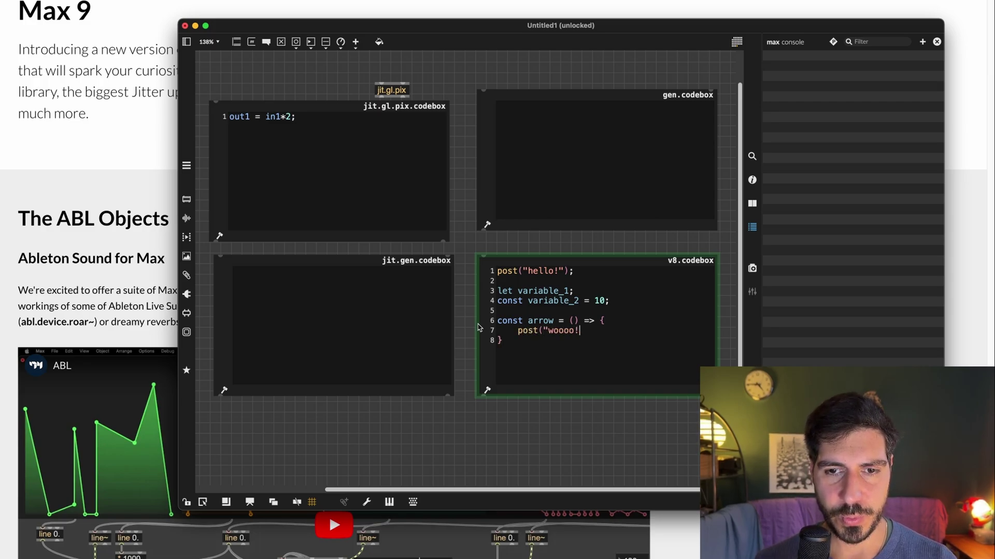
text(");)
key(Down)
key(Return)
text(arrow();)
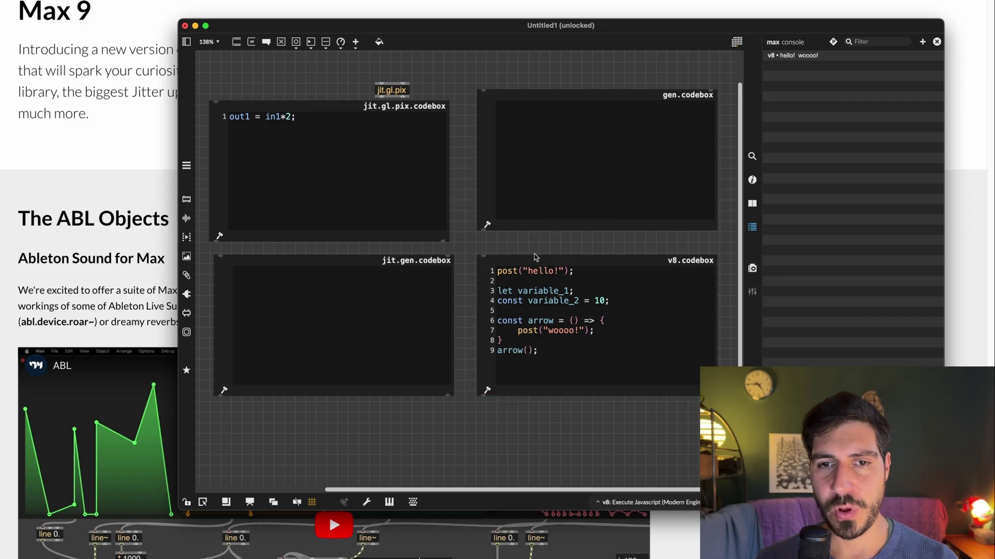
click(543, 263)
Step: Start a MyClass block, delete it again, and rerun the codebox code
key(Up)
key(Return)
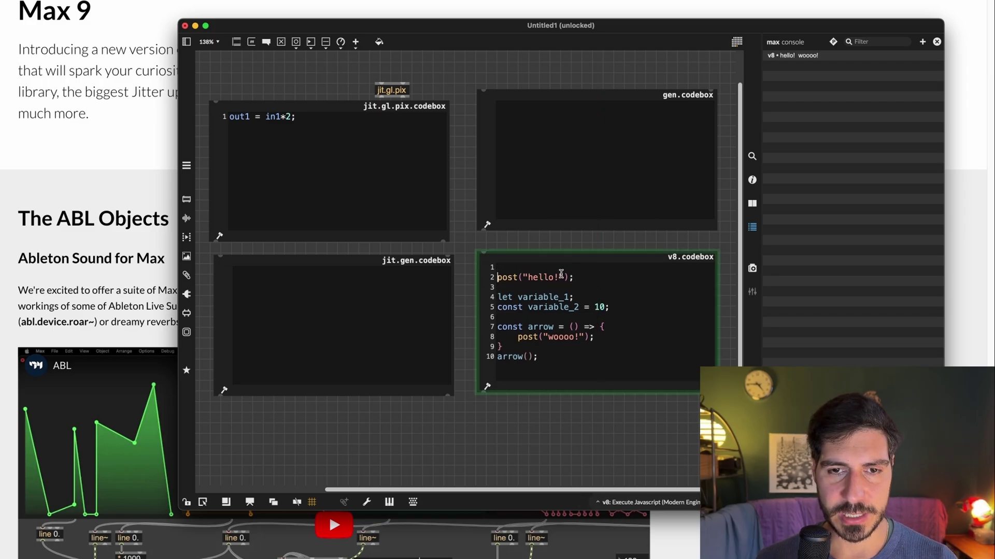
click(551, 355)
key(Return)
key(Return)
text(class MyCla)
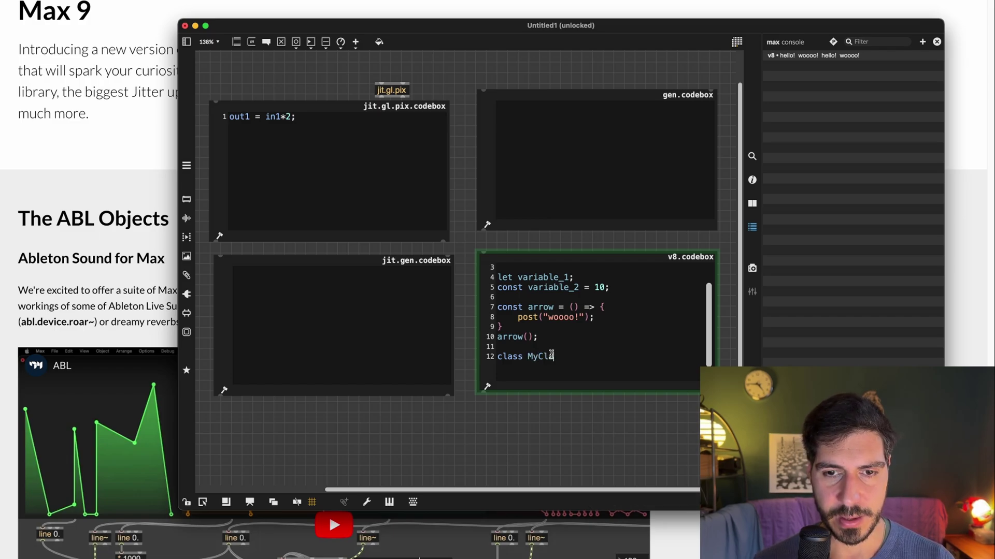
key(Return)
key(Return)
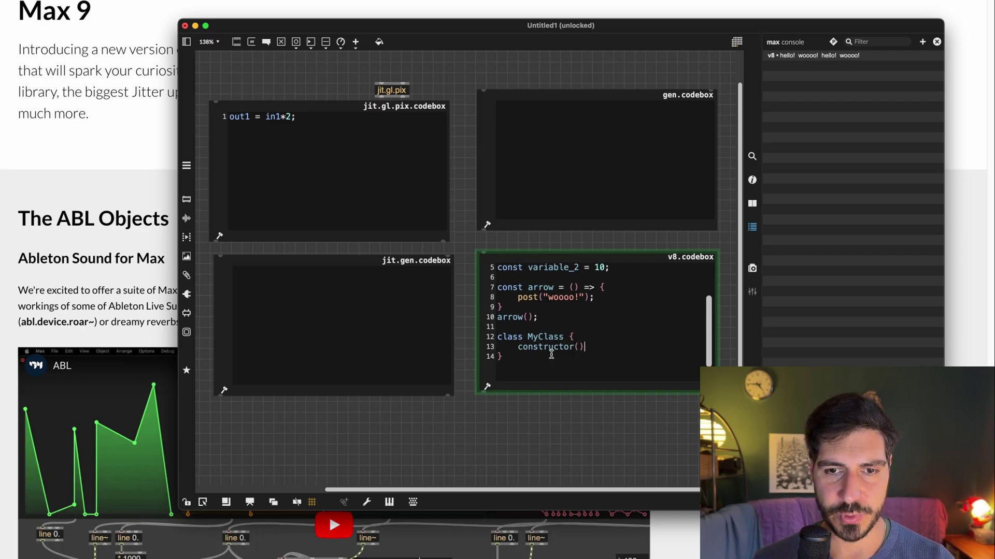
drag(551, 356, 474, 336)
key(BackSpace)
key(super+e)
scroll(563, 329, up, 3)
key(super+e)
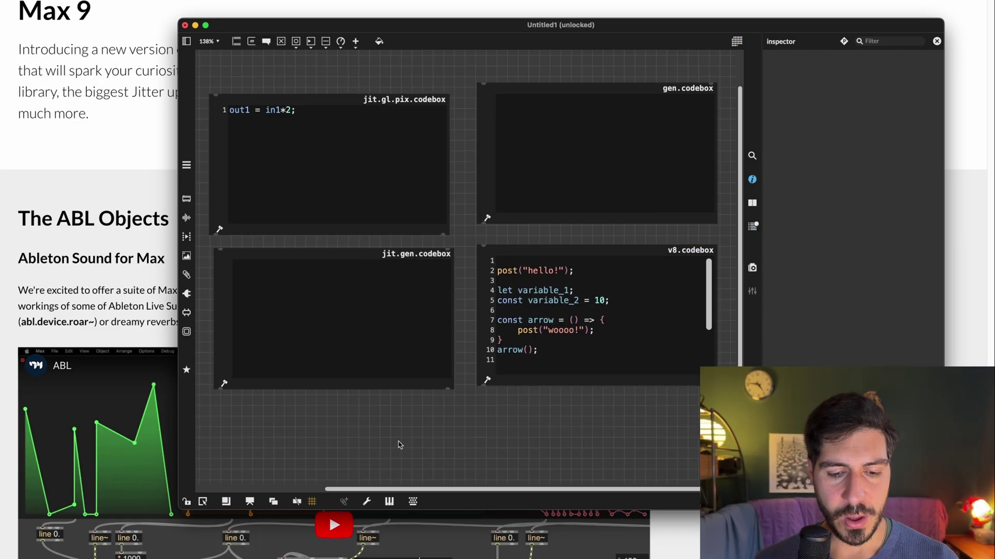
Step: Add a plain v8 object below the codeboxes, nudge it up, and lock the patcher
text(nv8)
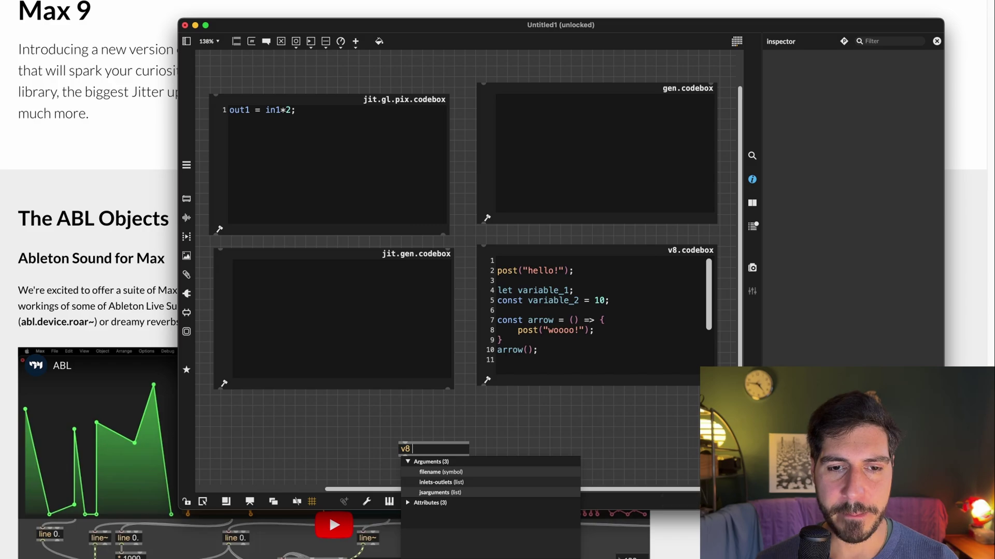
key(Return)
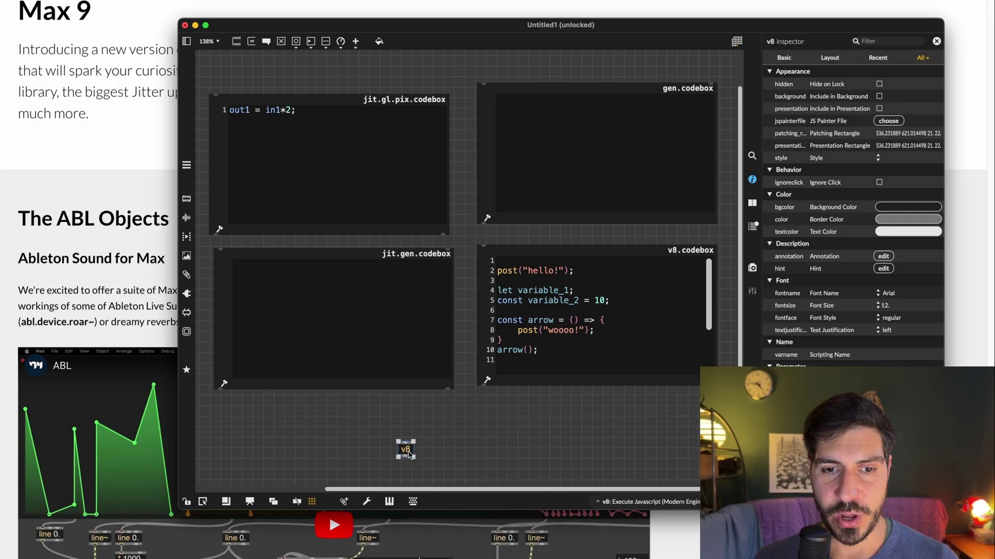
drag(411, 456, 412, 445)
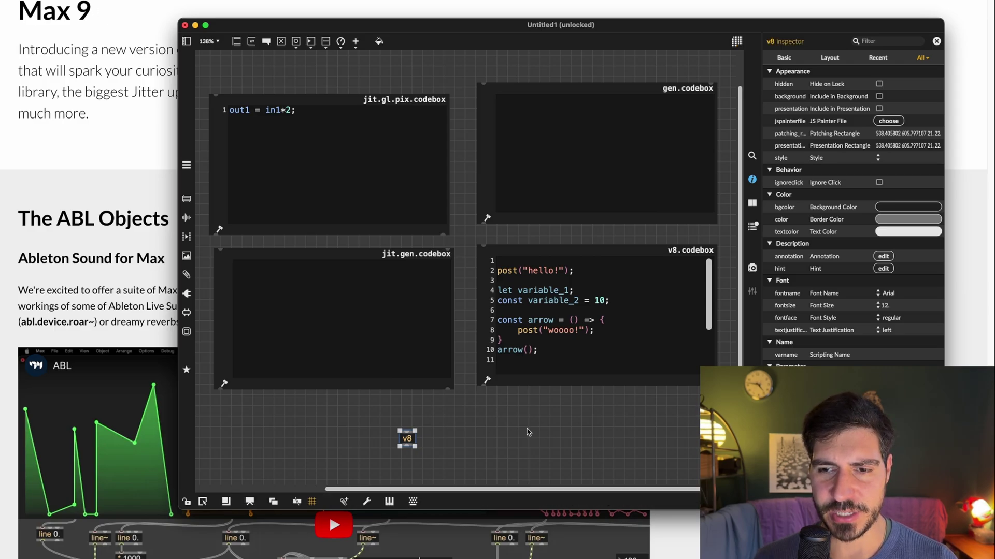
key(super+e)
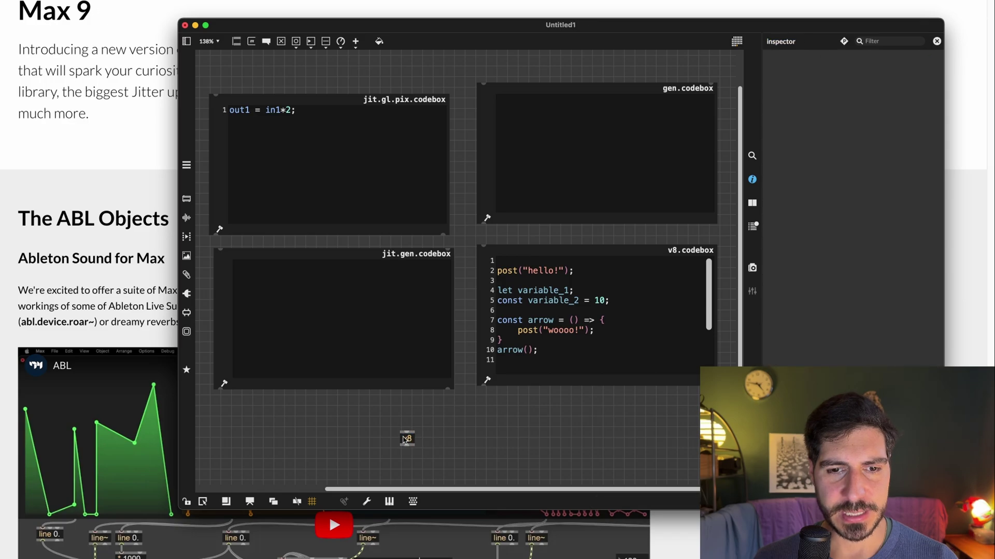
Step: Write const ciao = 10; on line 1 of the Untitled.js script
text(ciao)
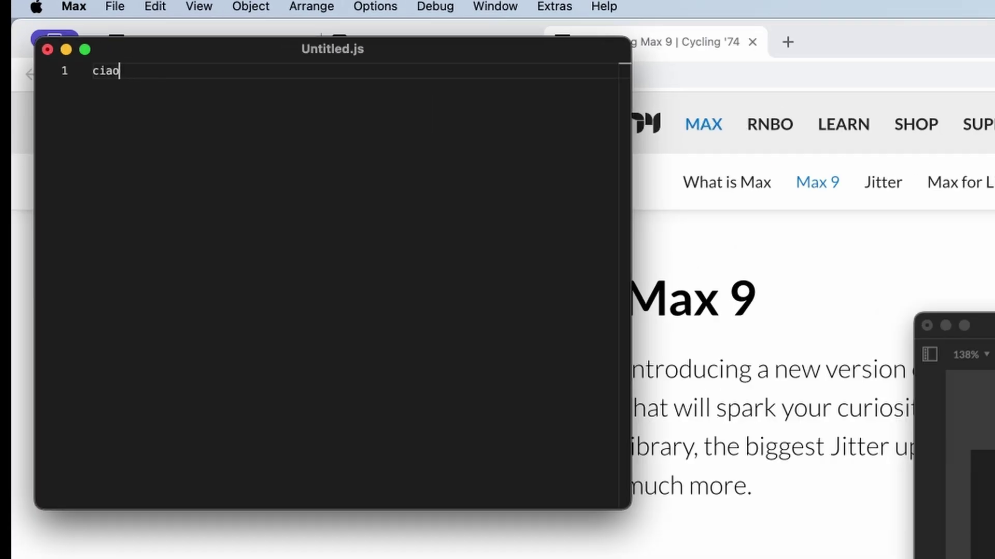
key(BackSpace)
key(BackSpace)
key(BackSpace)
key(BackSpace)
text(co)
key(BackSpace)
text(onst)
key(BackSpace)
key(BackSpace)
key(BackSpace)
key(BackSpace)
text(const)
key(shift+Home)
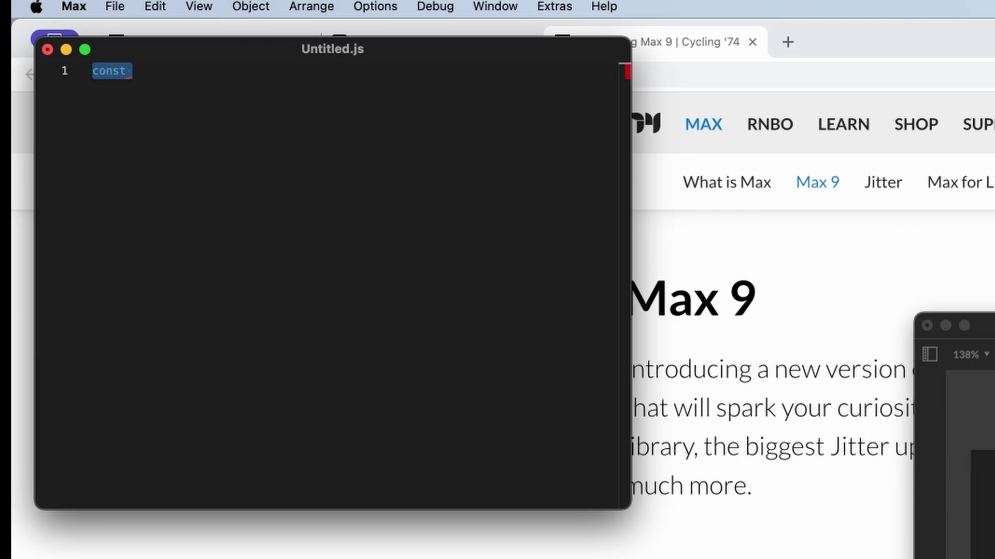
click(430, 476)
text(ciao )
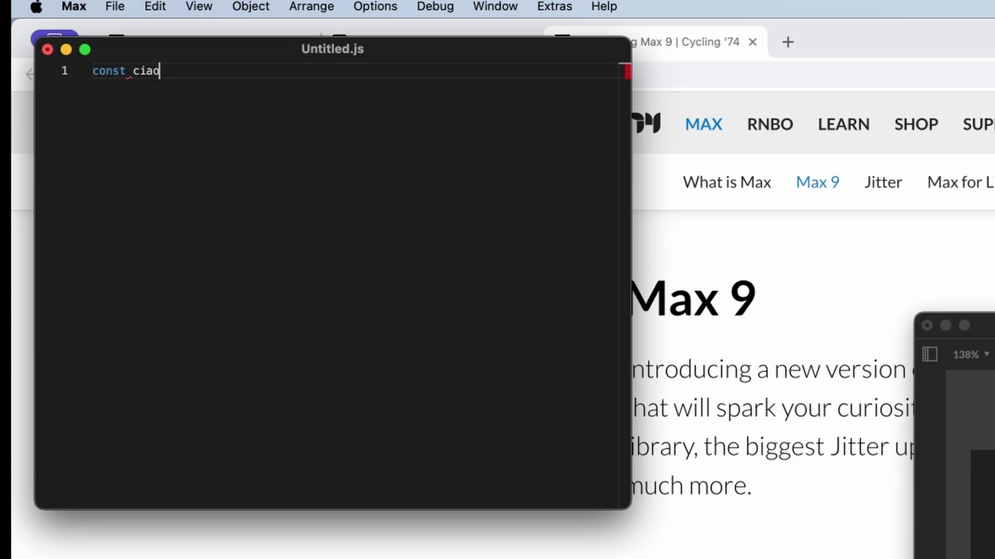
text( = 10;)
Step: Save the patcher with Cmd+S and hide Max to reveal the webpage
key(super+f)
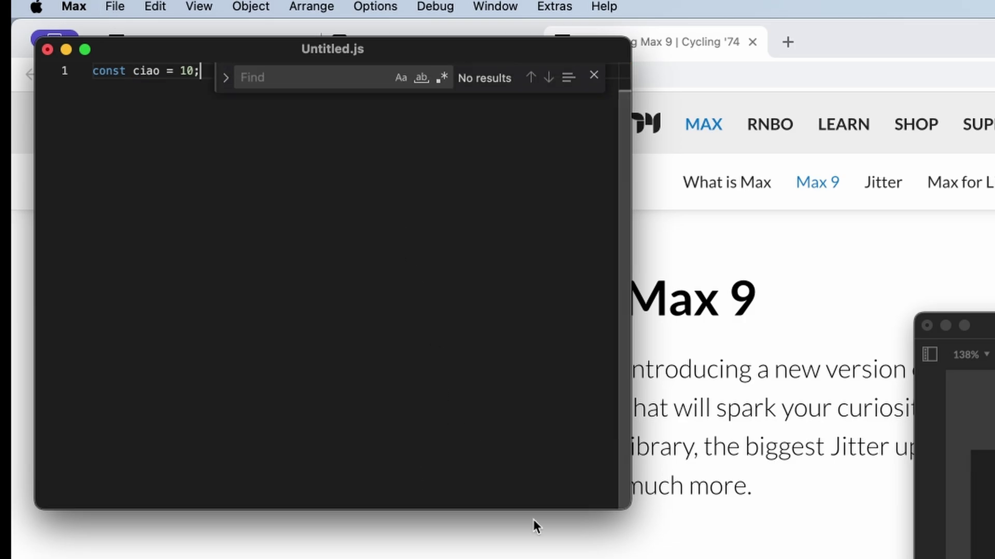
key(super+grave)
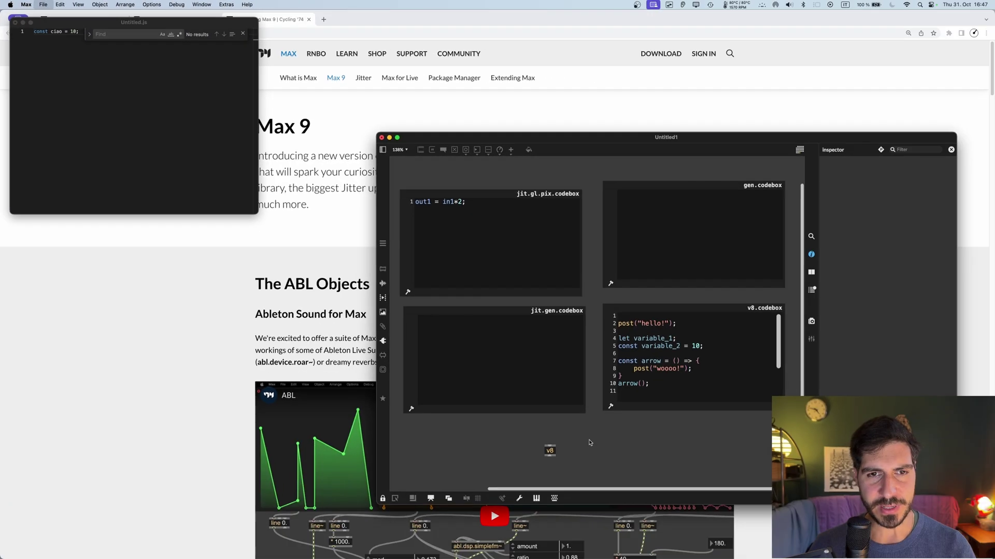
key(super+s)
key(Escape)
key(super+h)
Step: Reopen the saved test patcher and close the v8 object's JavaScript editor
click(46, 7)
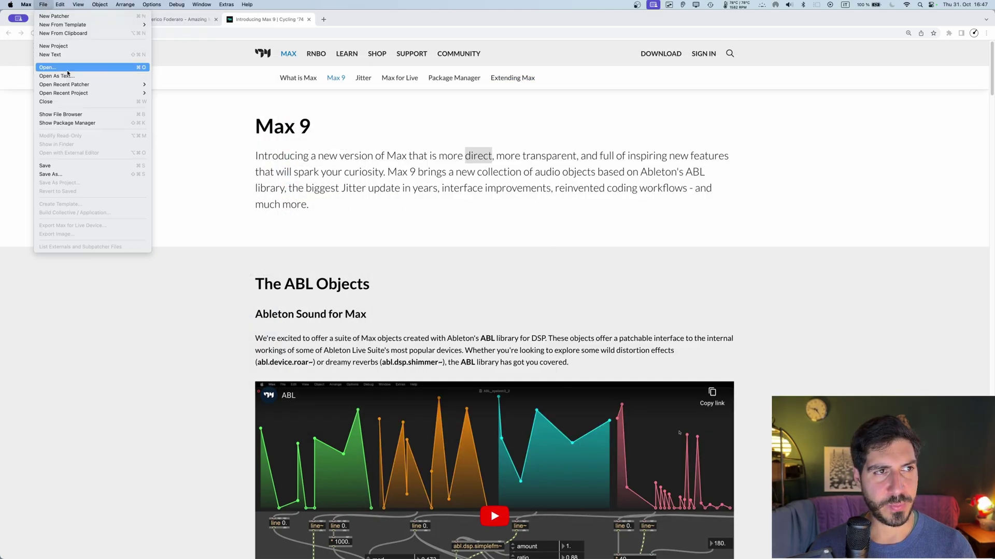
mouse_move(88, 88)
click(190, 85)
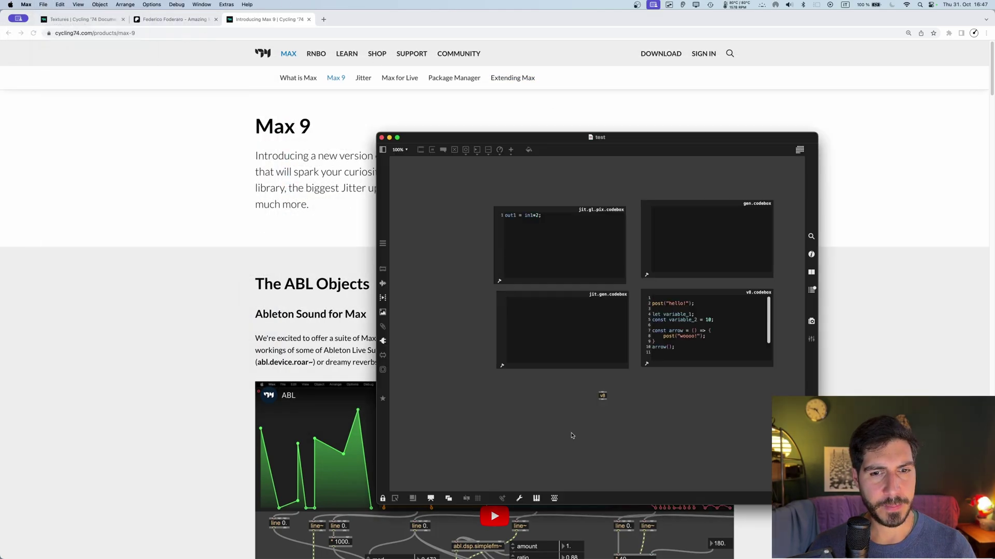
double_click(602, 395)
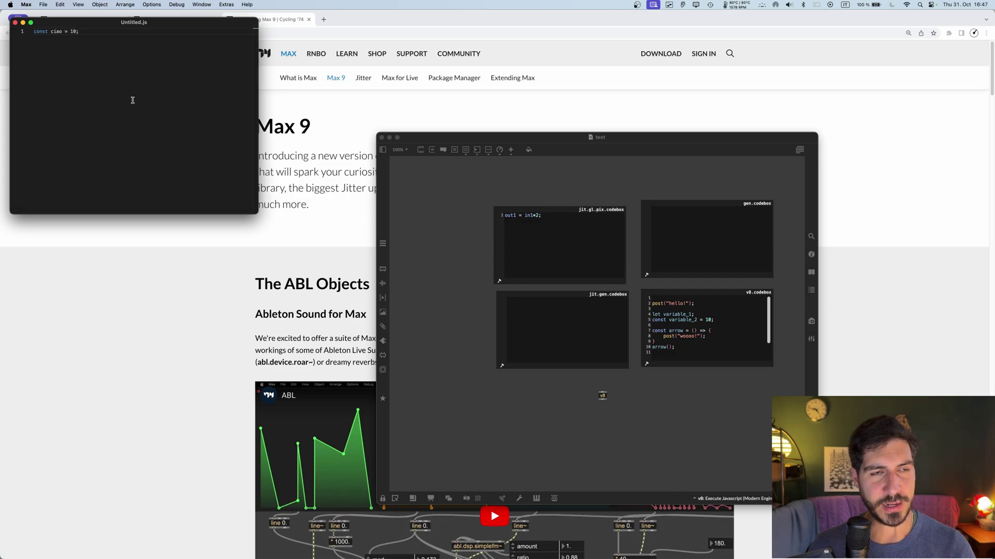
key(super+w)
Step: Add a jit.gl.slab object in the unlocked patcher, lined up with v8
key(super+e)
scroll(596, 389, down, 5)
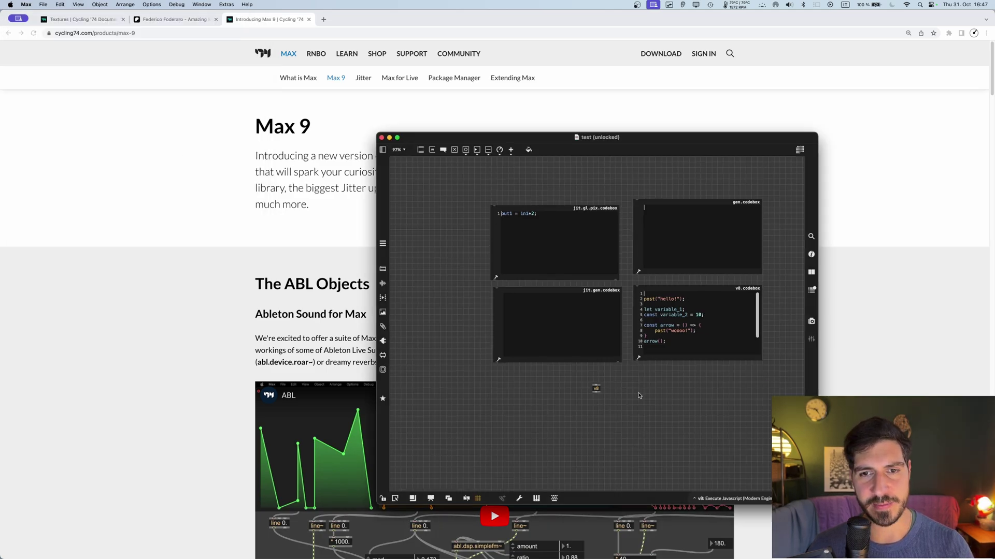
scroll(551, 362, up, 5)
text(njit.gl.slab)
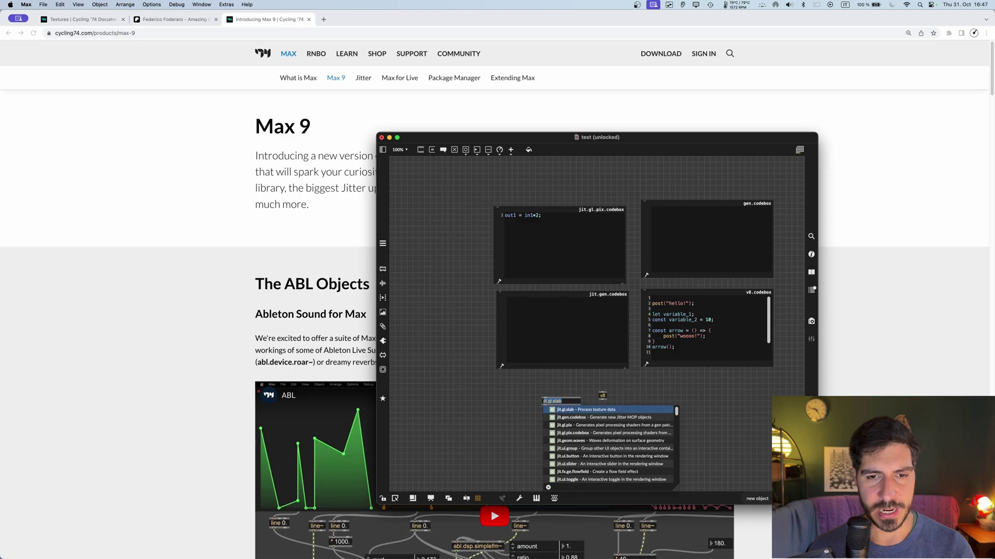
key(Return)
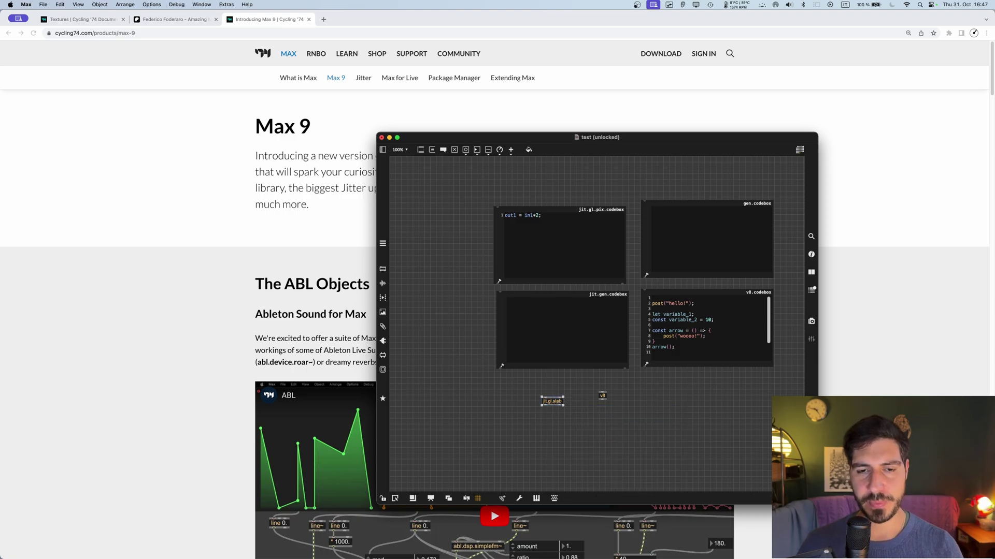
click(556, 392)
drag(557, 402, 571, 396)
Step: Add a dict object next to v8, then hide Max to show the browser
text(ndict)
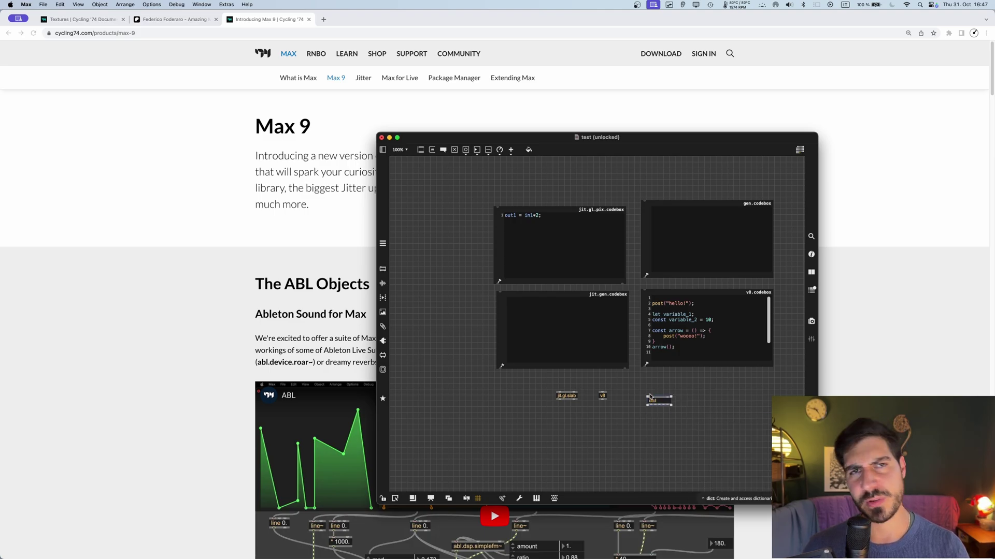
drag(663, 402, 635, 395)
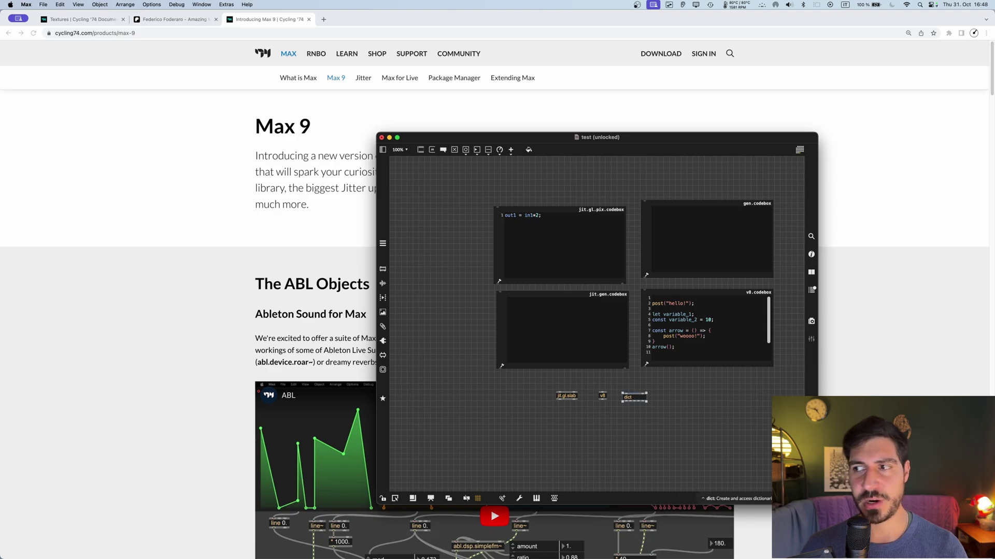
key(super+h)
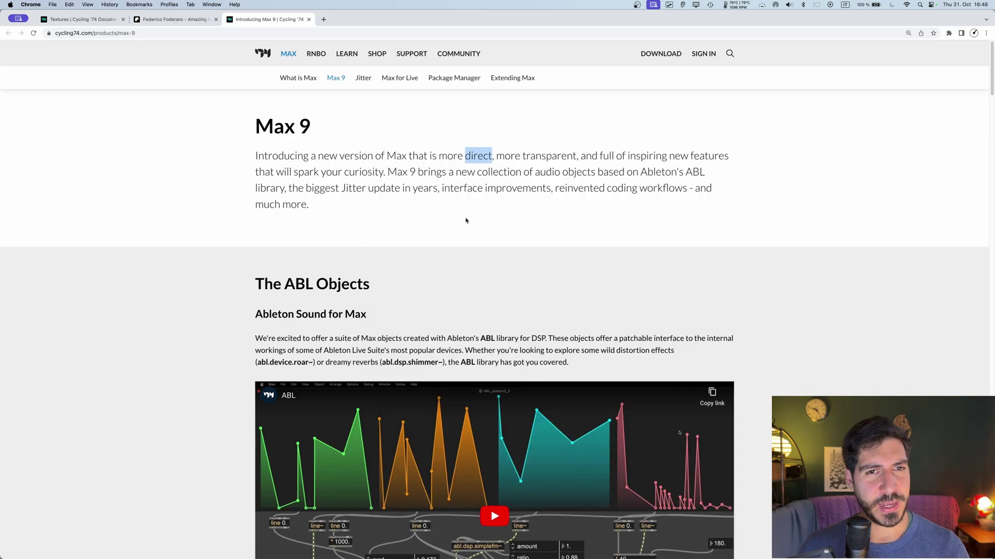
Step: Play the ABL demo video, skipping ahead through 0:09 and 0:29 to pause at 0:46
scroll(429, 276, down, 5)
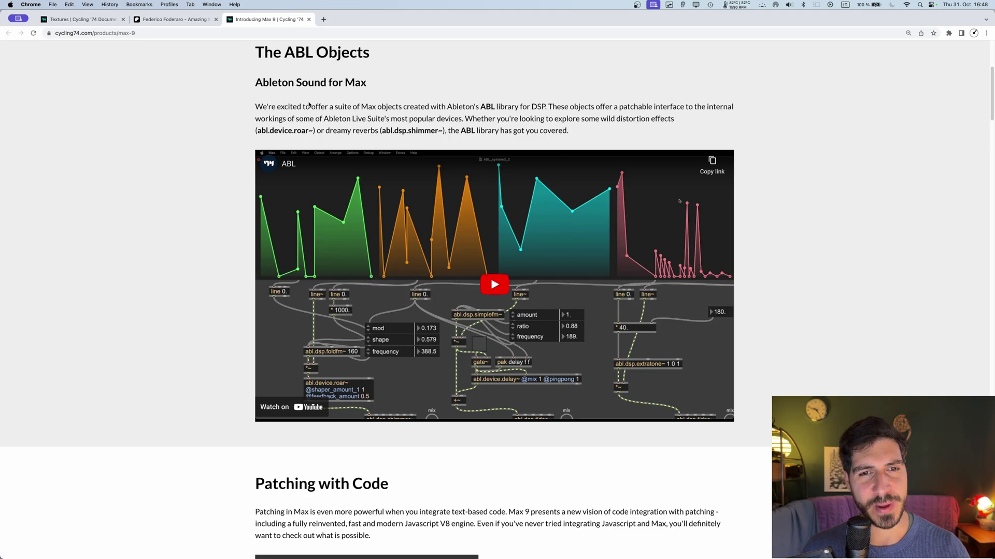
click(520, 283)
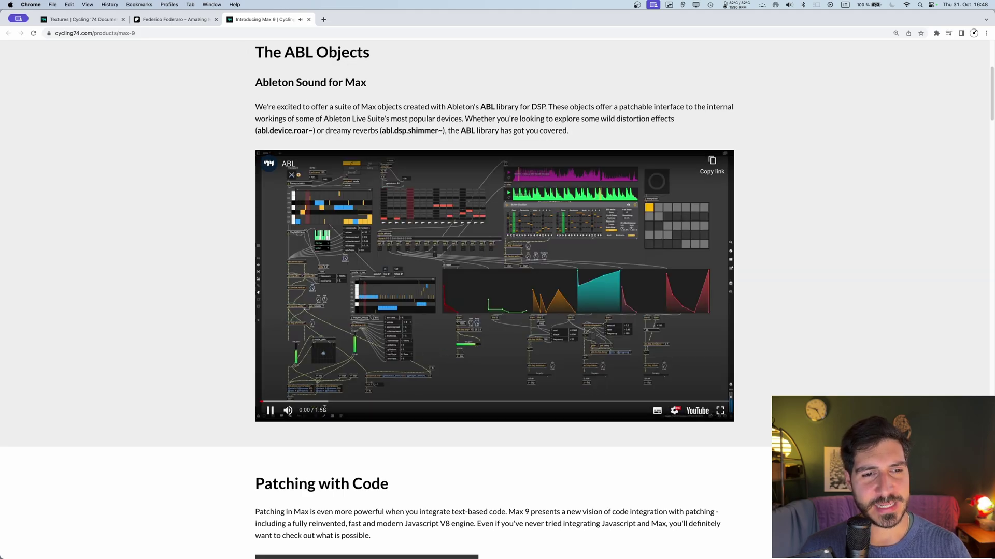
click(298, 402)
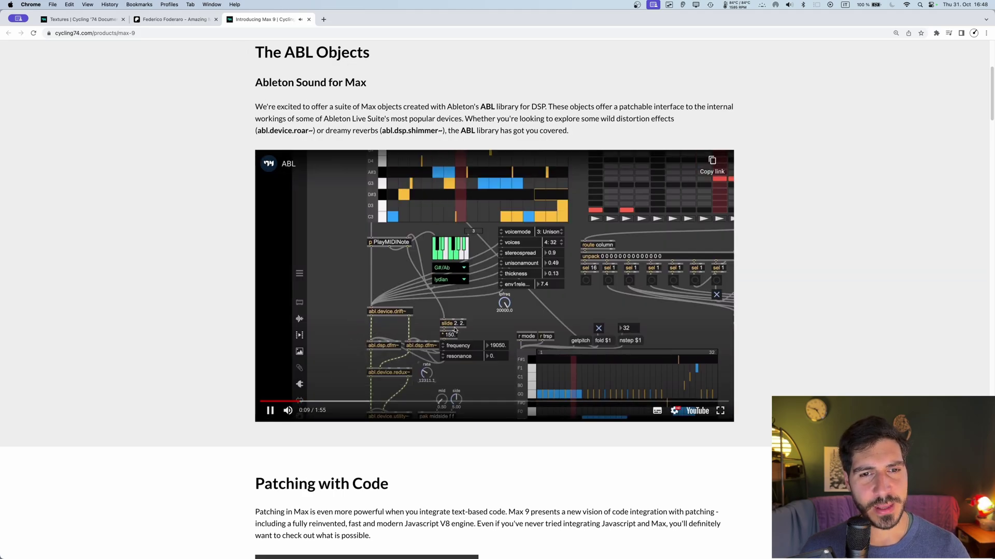
click(407, 288)
click(715, 337)
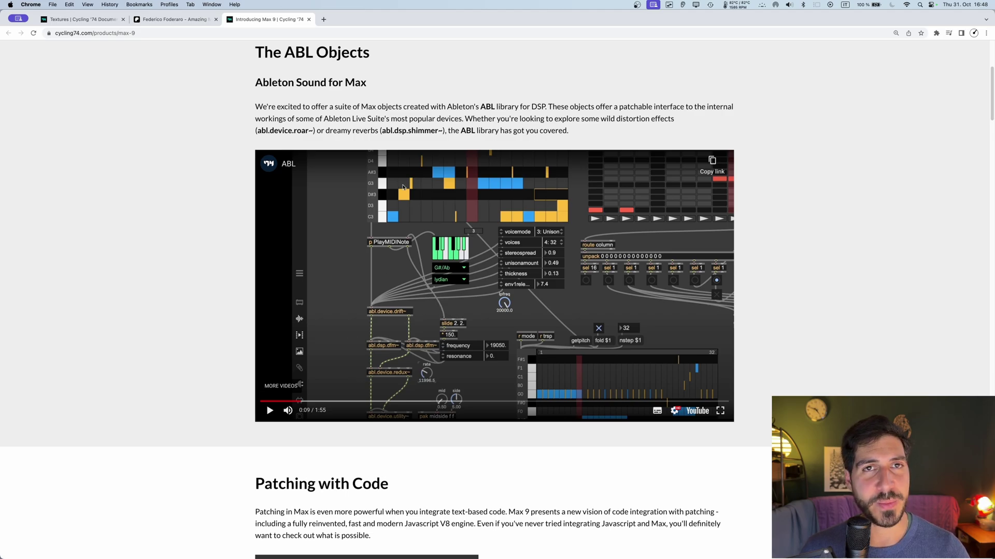
click(454, 306)
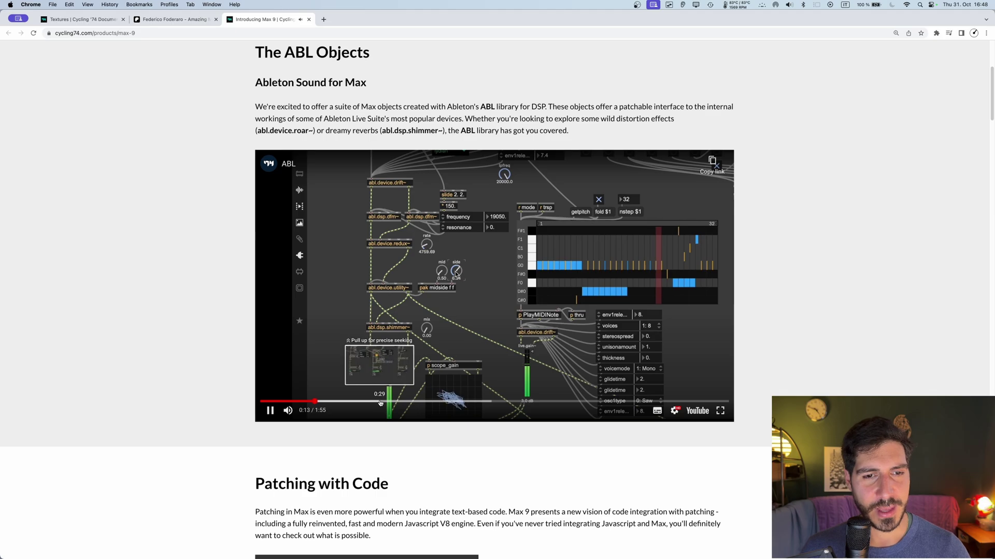
click(382, 401)
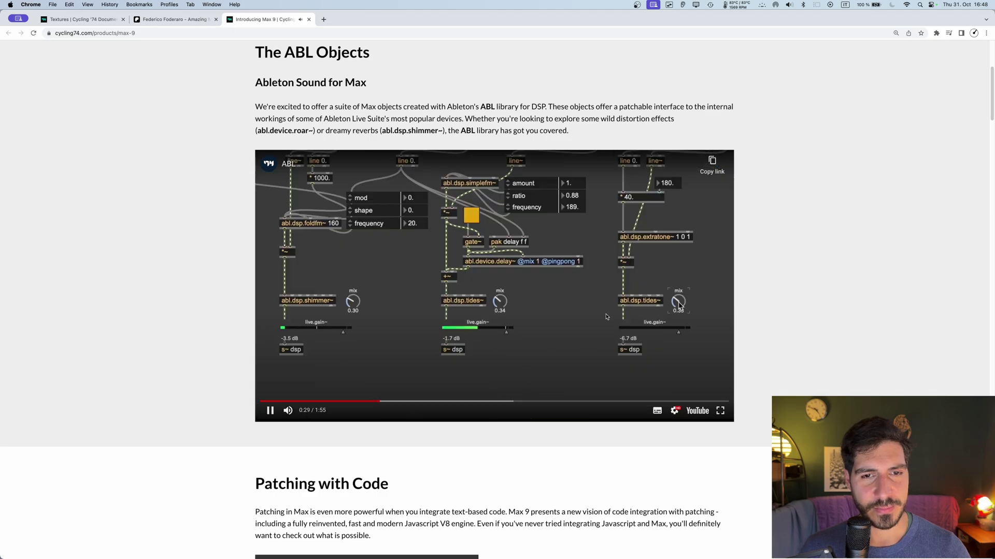
click(448, 401)
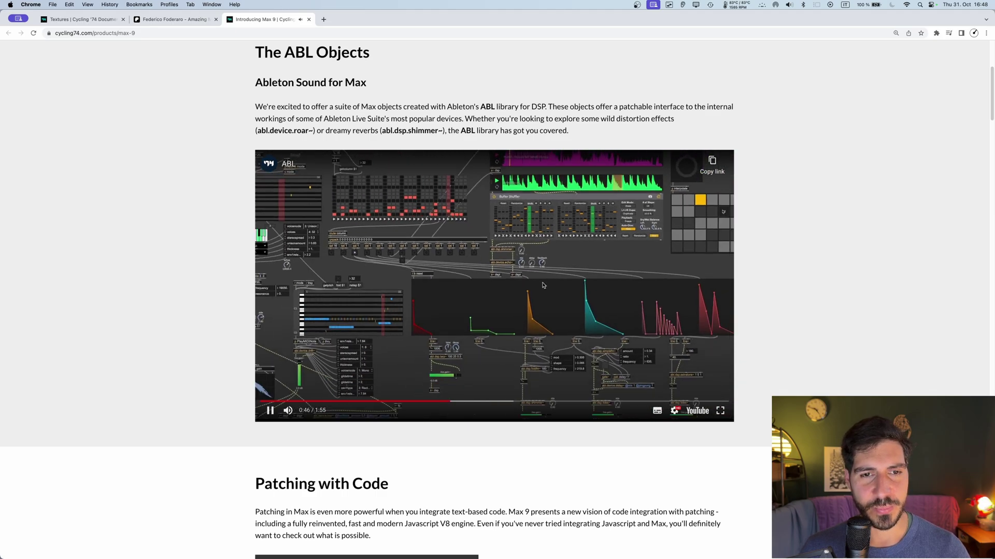
click(553, 250)
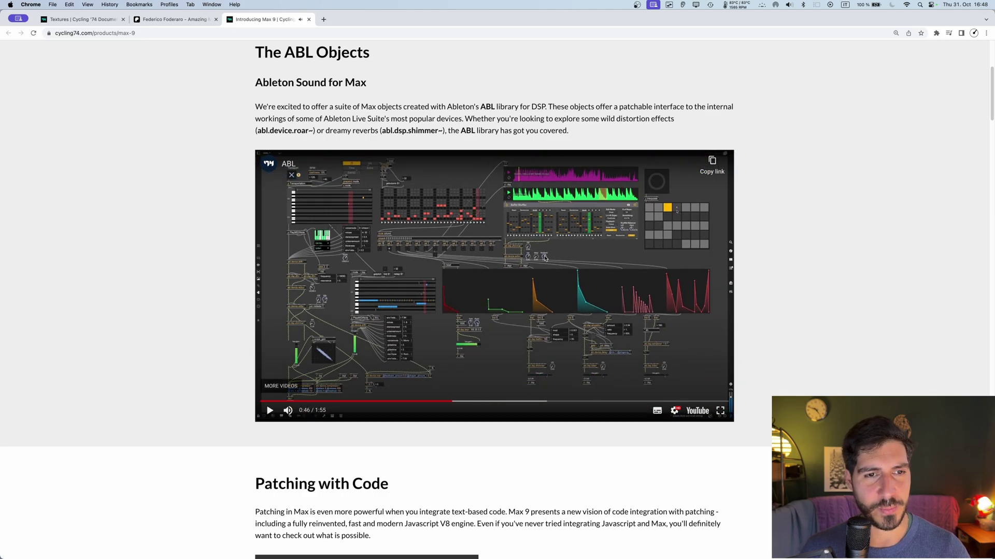
Step: Scroll down to Introducing Jitter Geometry and play its video from 0:44
scroll(544, 259, down, 5)
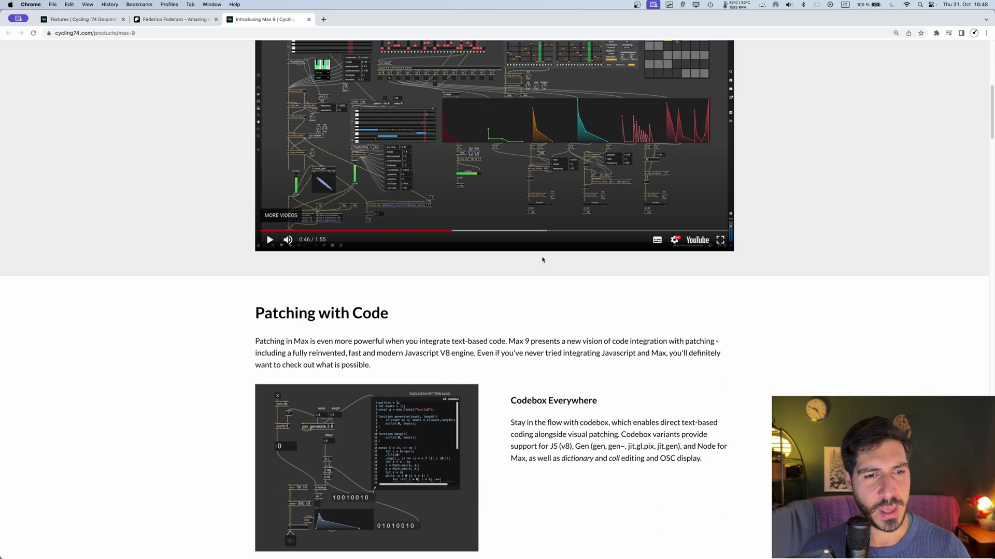
scroll(488, 280, down, 3)
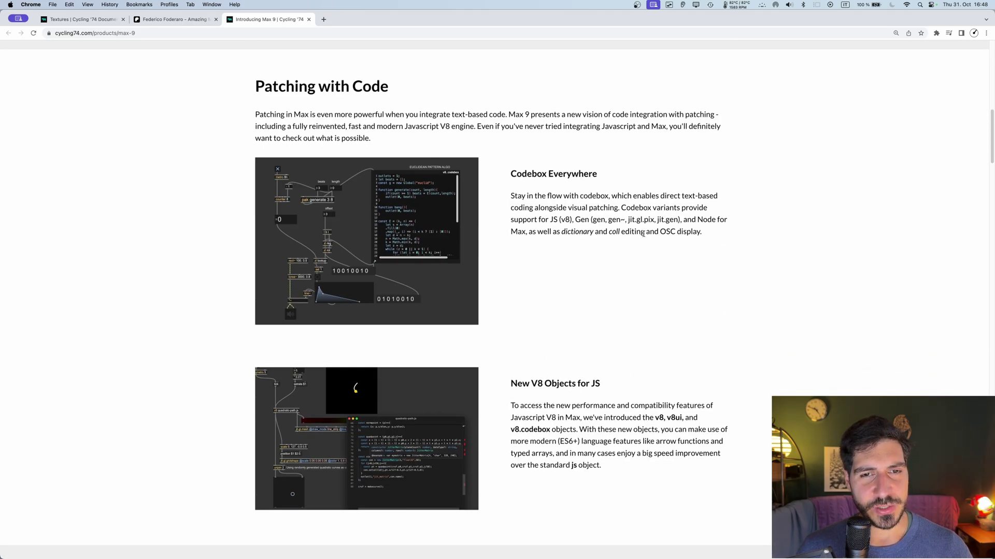
scroll(558, 253, down, 2)
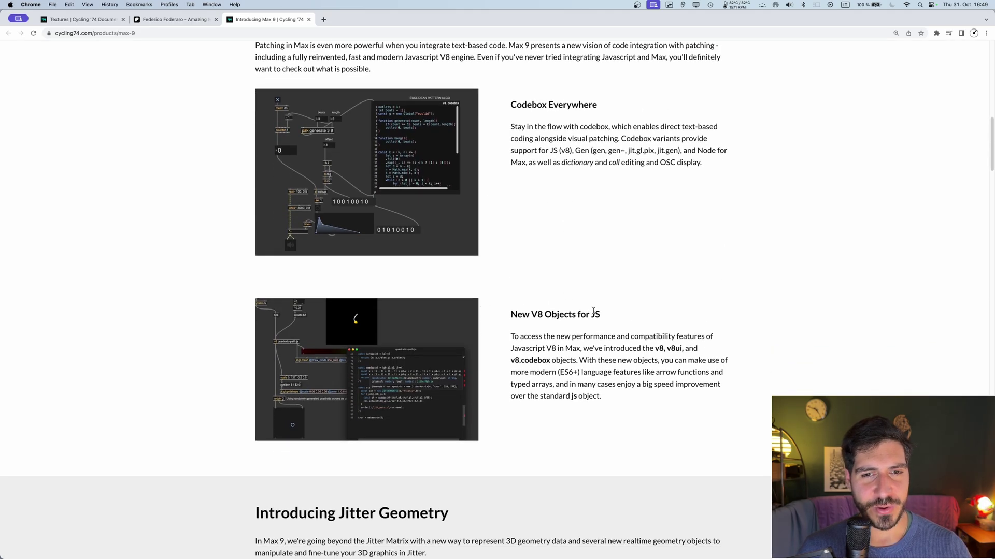
scroll(551, 310, down, 3)
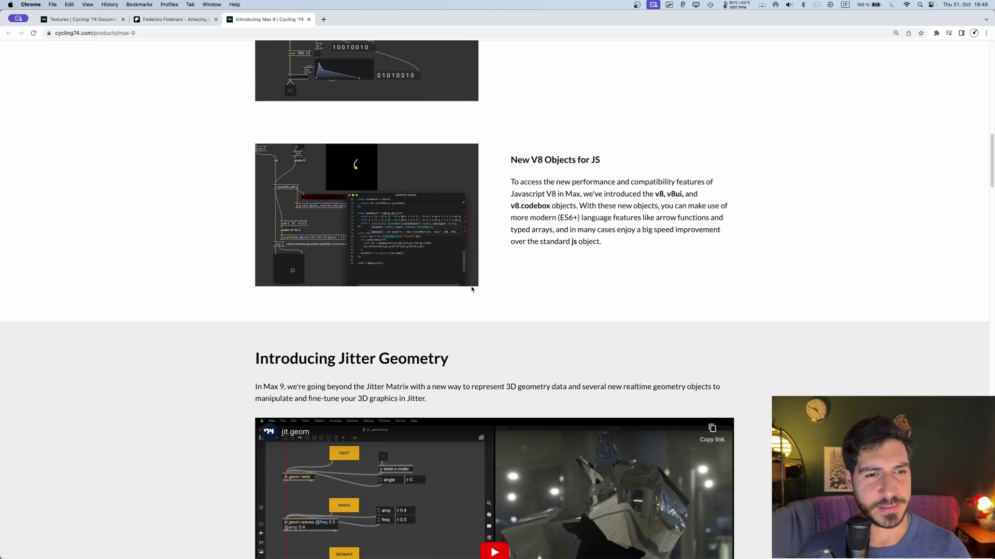
scroll(472, 289, down, 6)
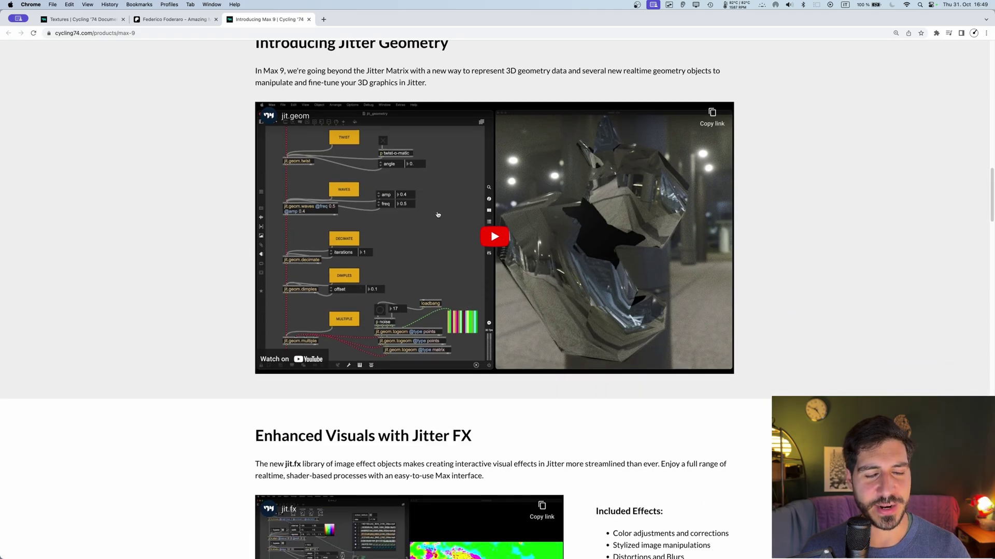
scroll(441, 243, up, 2)
click(458, 267)
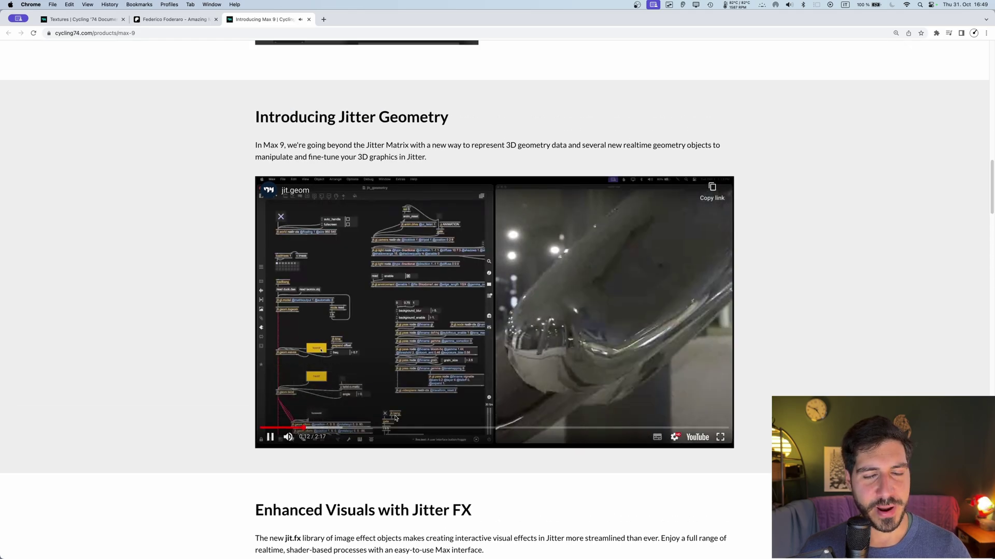
click(410, 427)
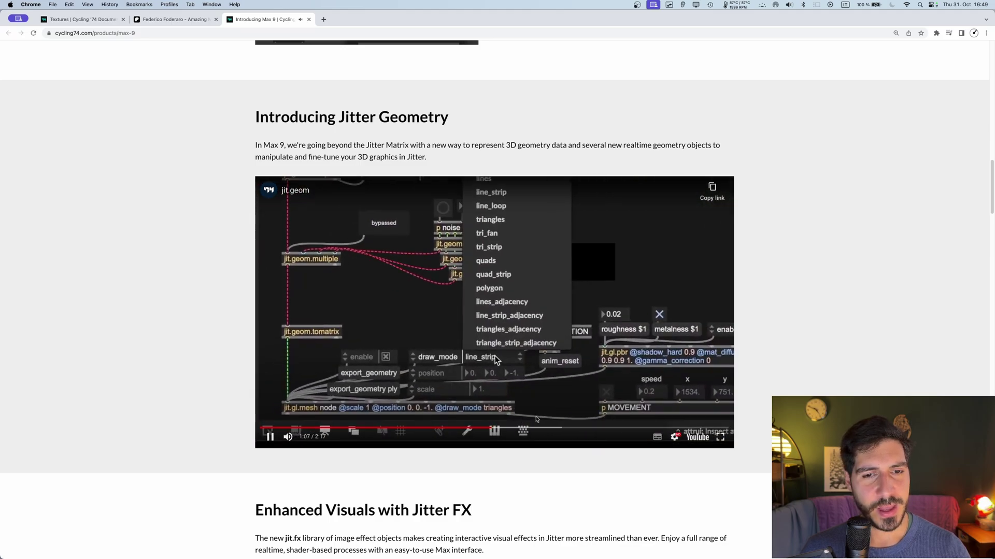
Step: Create a jit.geom.waves object in the test patcher and open its help patch
click(579, 312)
key(super+Tab)
text(jit.geom.waves)
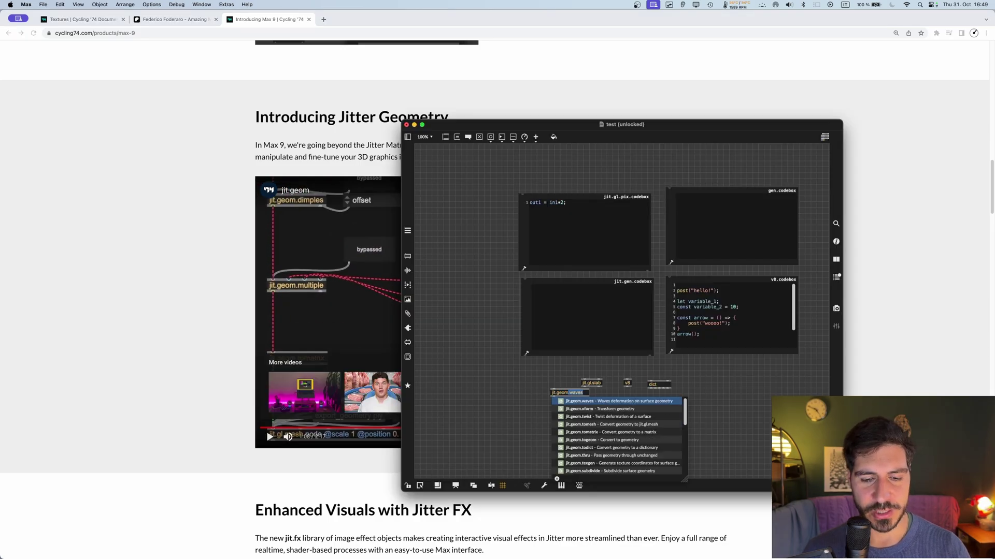
key(Return)
alt+click(566, 390)
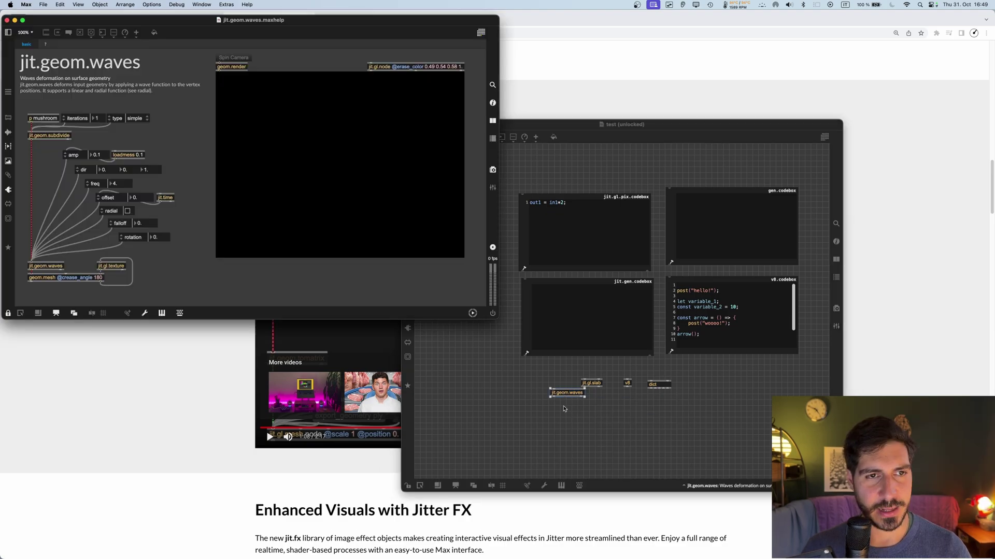
Step: Center the help window, zoom it to 114%, and peek inside the mushroom subpatcher
drag(247, 27, 493, 84)
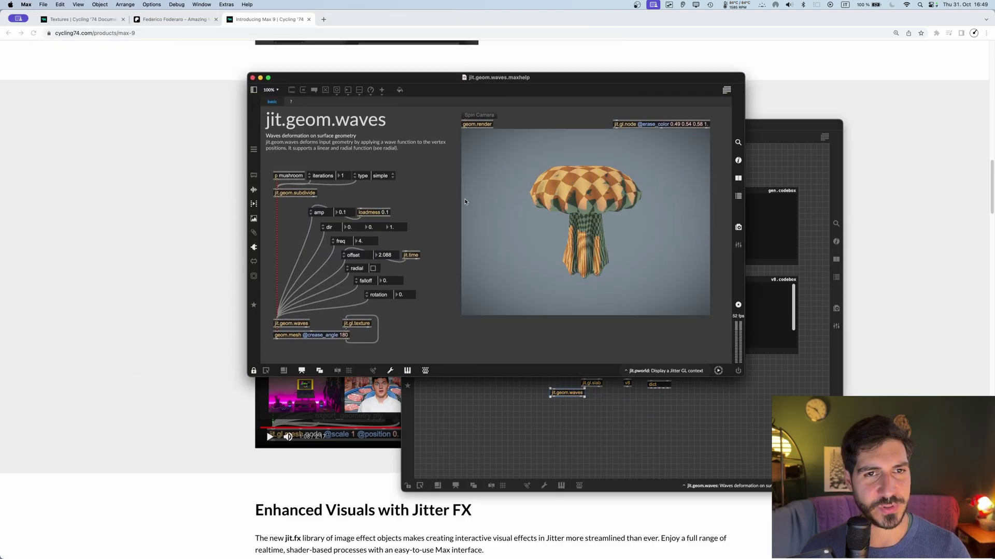
scroll(577, 218, up, 5)
scroll(576, 217, down, 5)
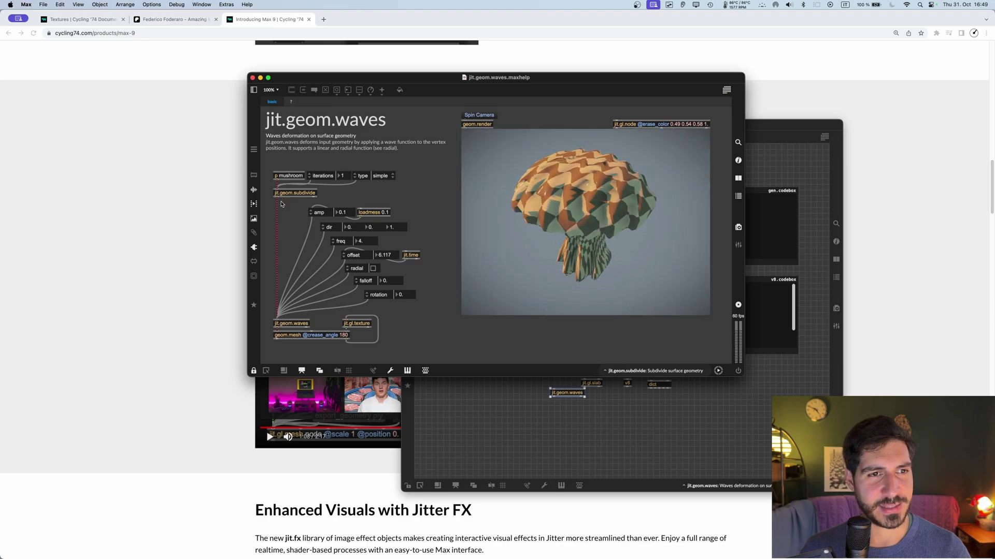
key(super+minus)
key(super+minus)
key(super+minus)
key(super+equal)
key(super+equal)
key(super+equal)
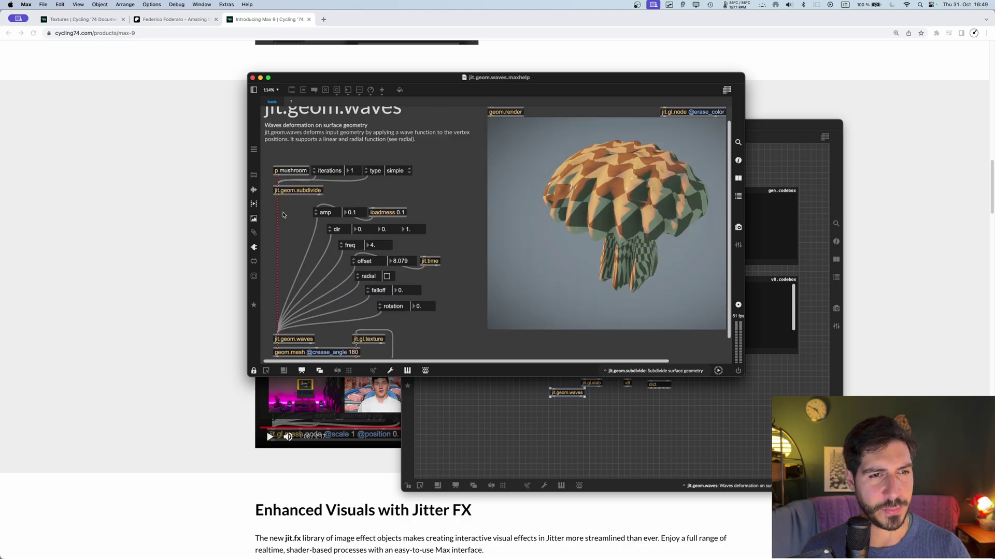
scroll(283, 216, down, 2)
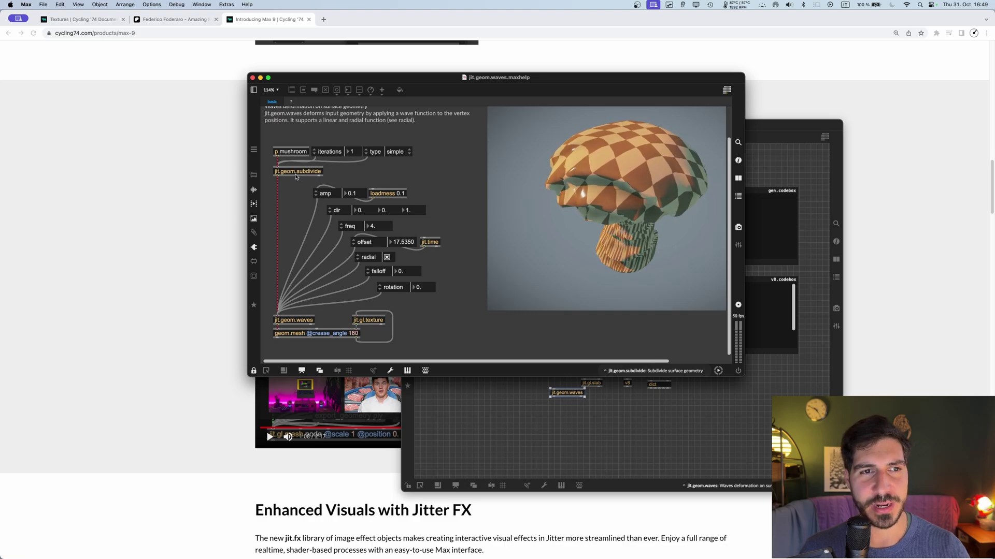
double_click(290, 152)
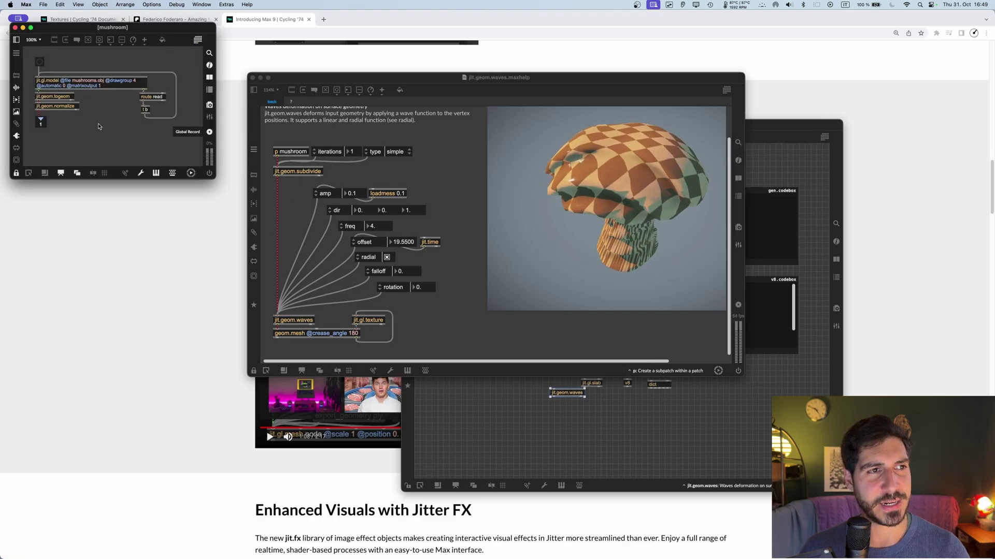
key(super+w)
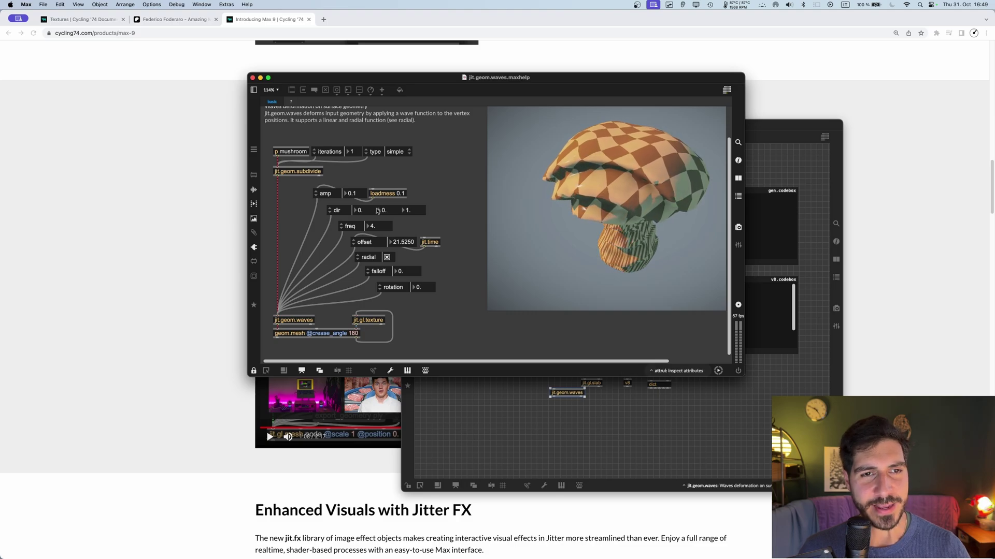
Step: Browse the Jitter Geometry algorithm, converter, deformer and editor objects, then close the browser
key(super+e)
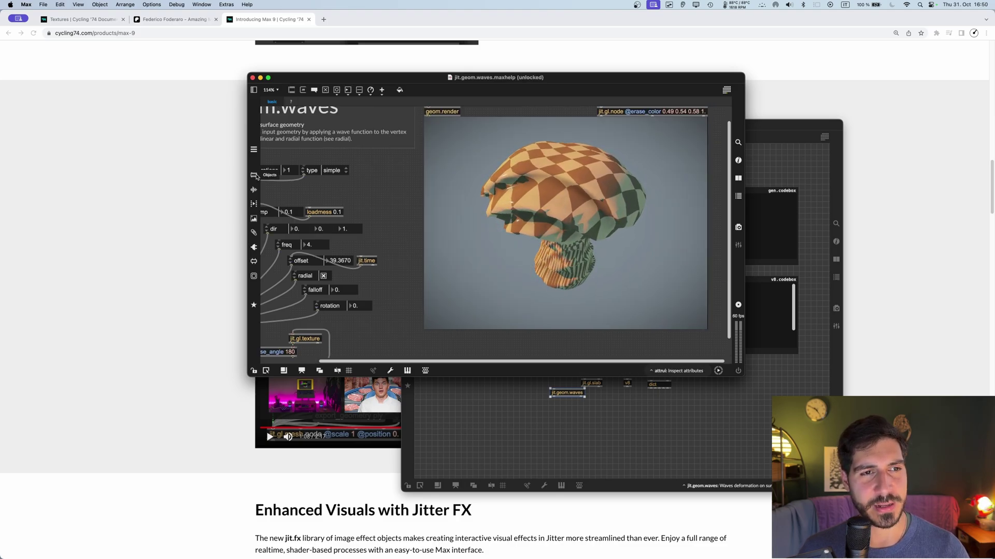
click(254, 176)
scroll(290, 223, down, 3)
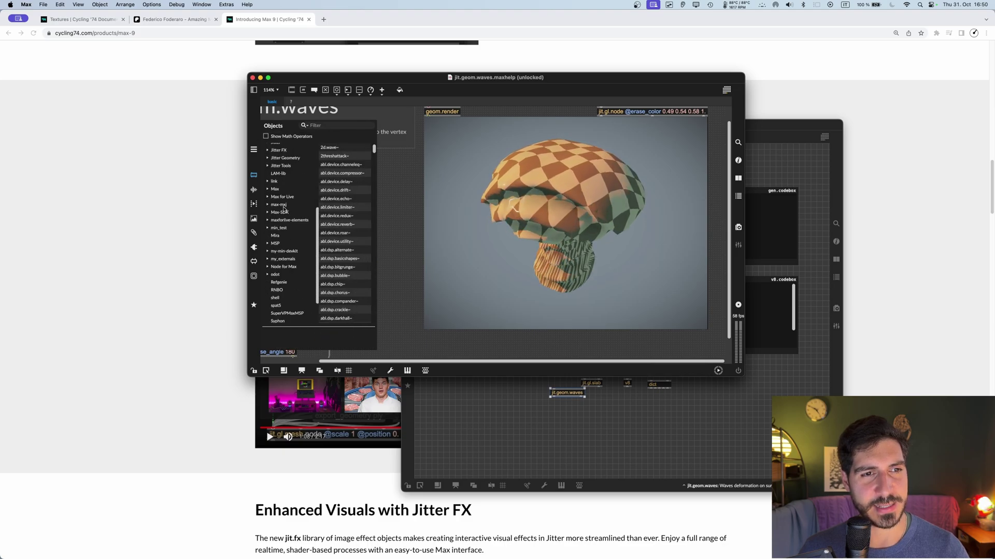
scroll(273, 176, up, 1)
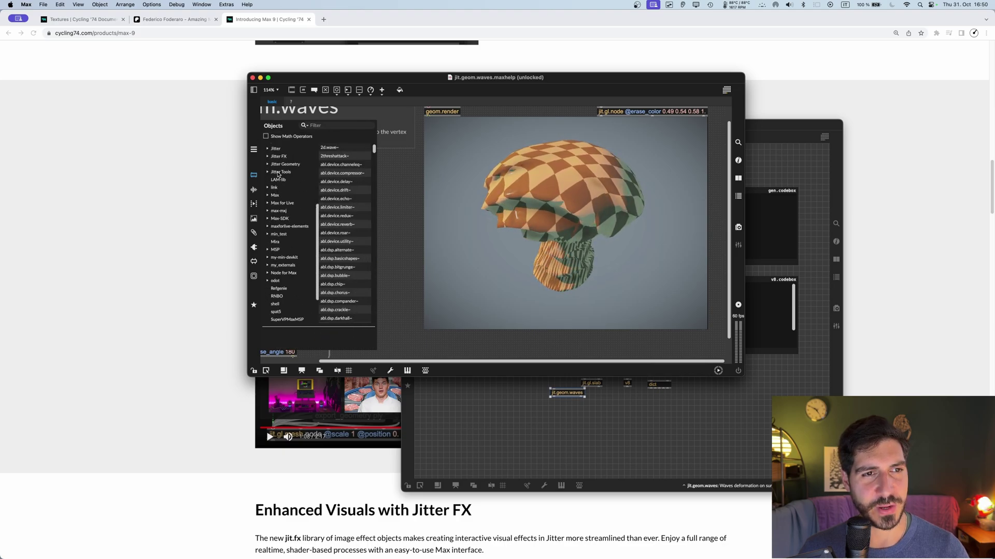
click(267, 163)
click(278, 171)
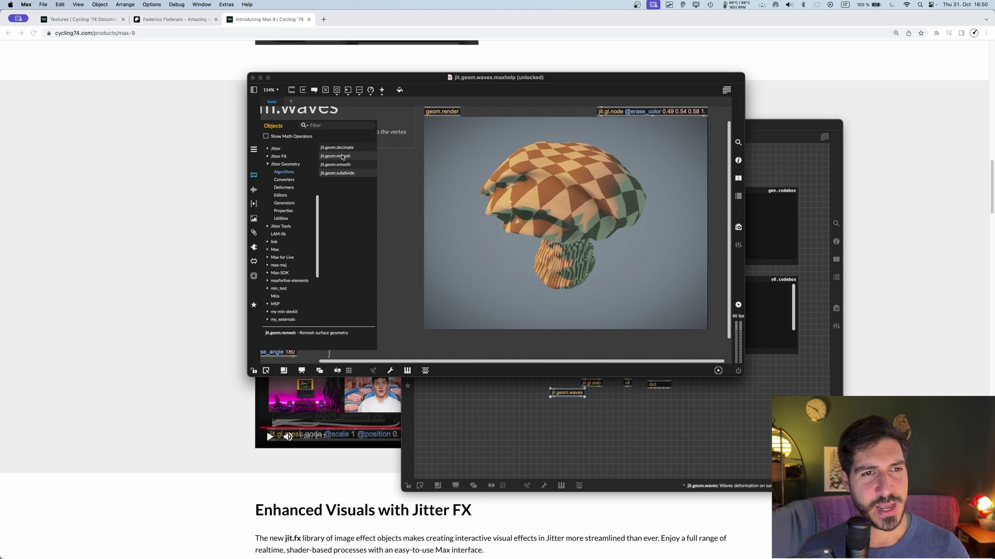
click(288, 180)
click(289, 188)
click(280, 195)
click(409, 201)
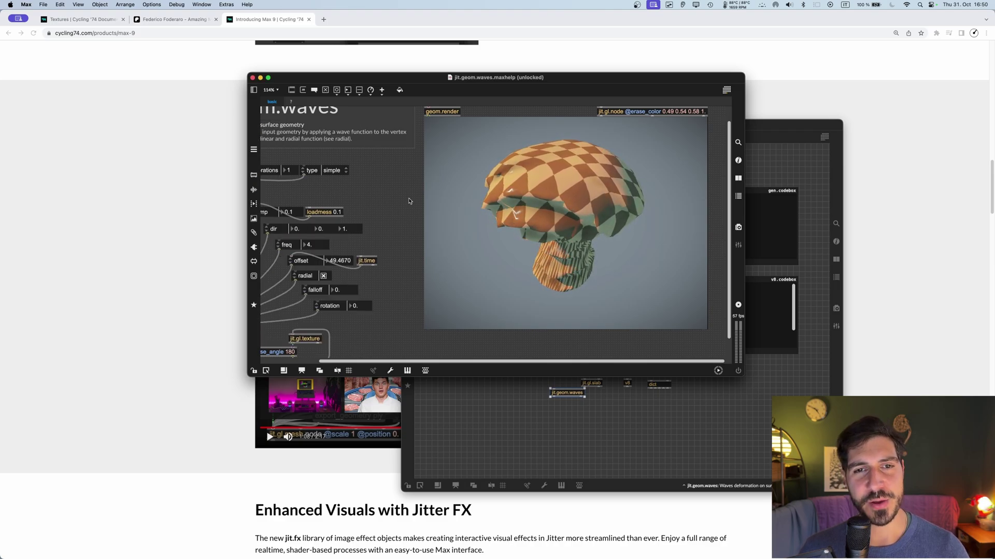
Step: Close the jit.geom.waves help and scroll further down the Max 9 web page
scroll(416, 355, left, 3)
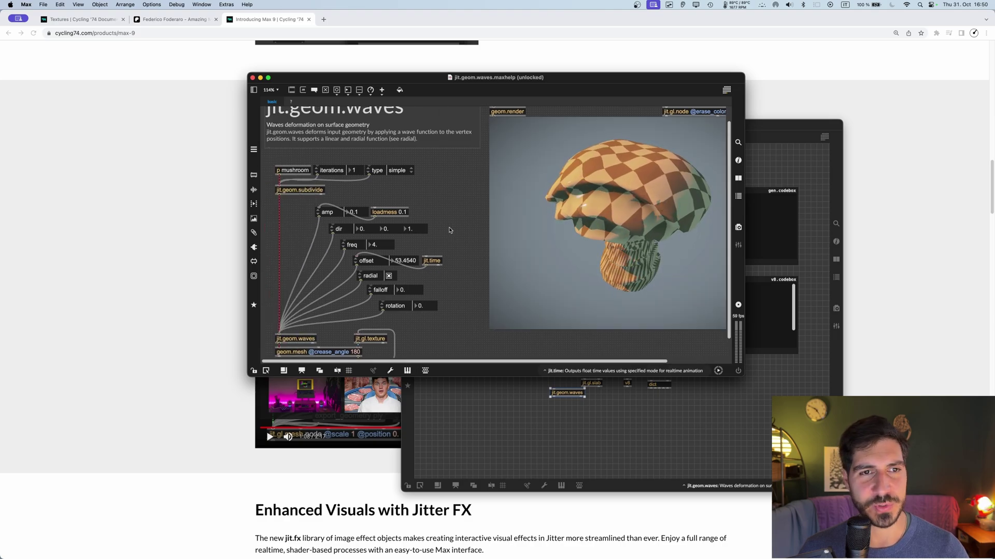
key(super+w)
key(super+h)
scroll(410, 312, down, 5)
scroll(410, 313, down, 1)
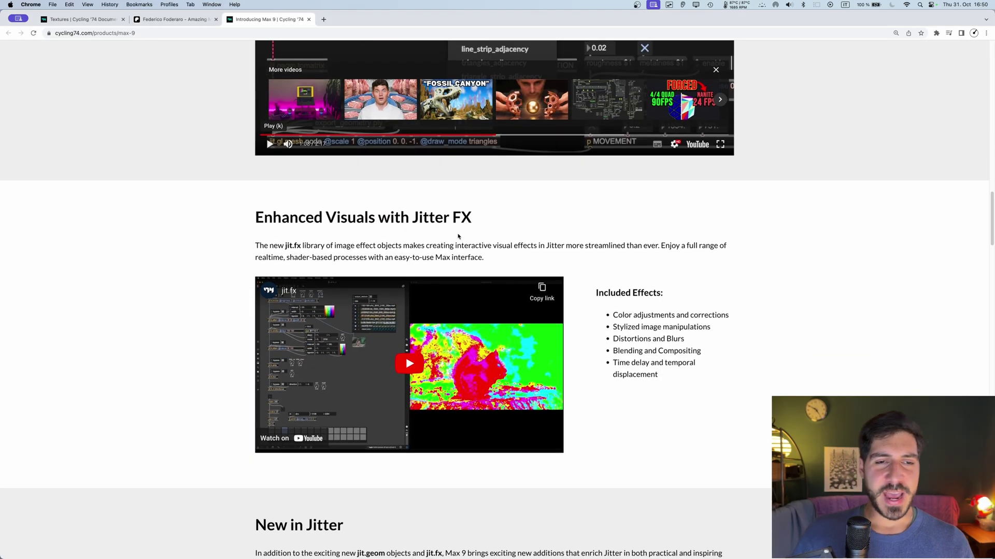
scroll(460, 238, down, 1)
Step: Back in the test patcher, create a jit.fx.ge.flowfield object from the jit.fx autocomplete
key(super+Tab)
scroll(465, 339, up, 3)
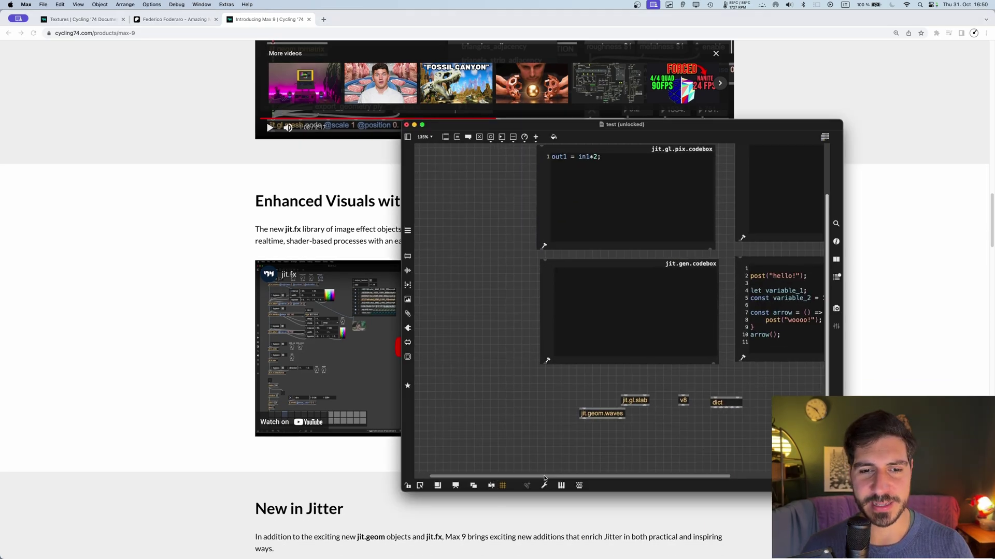
scroll(448, 304, left, 2)
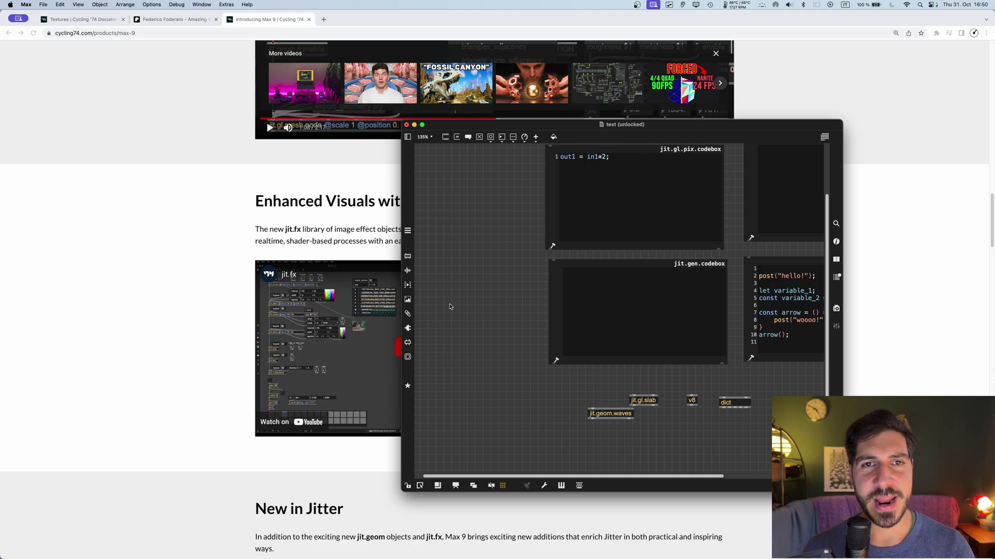
double_click(450, 307)
text(jit.gl)
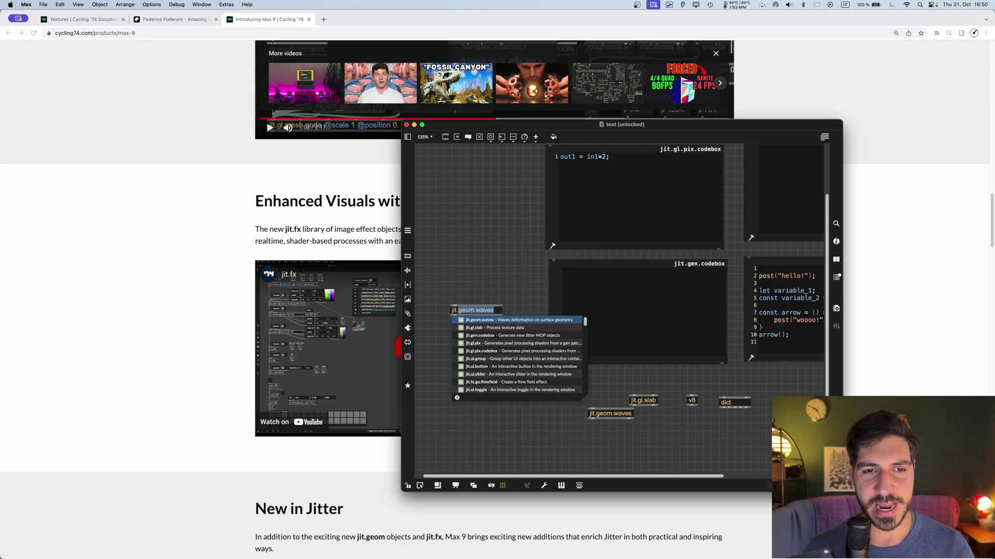
key(BackSpace)
text(fx)
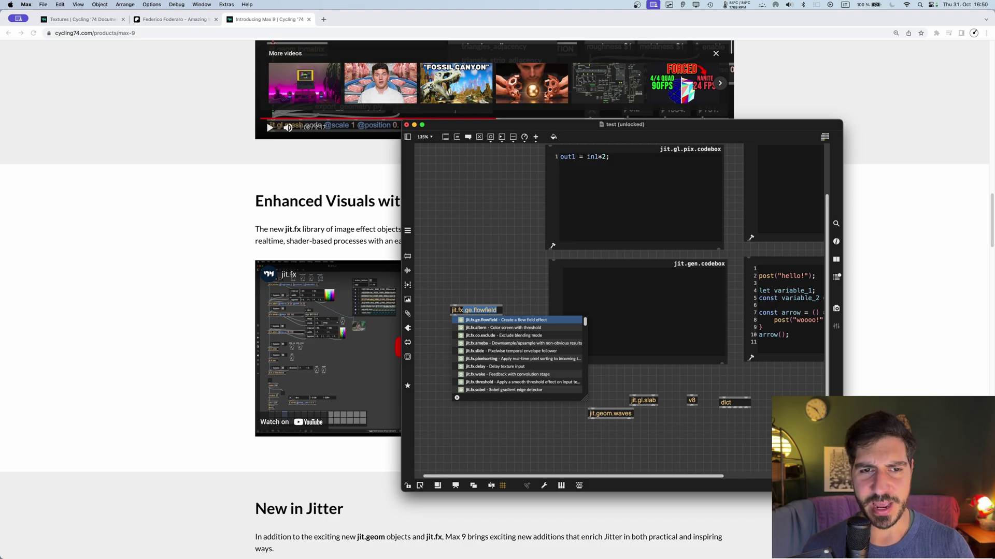
key(Return)
Step: Open the jit.fx.ge.flowfield help, sweep alpha to full and back to 0.01, then unlock it
alt+click(472, 311)
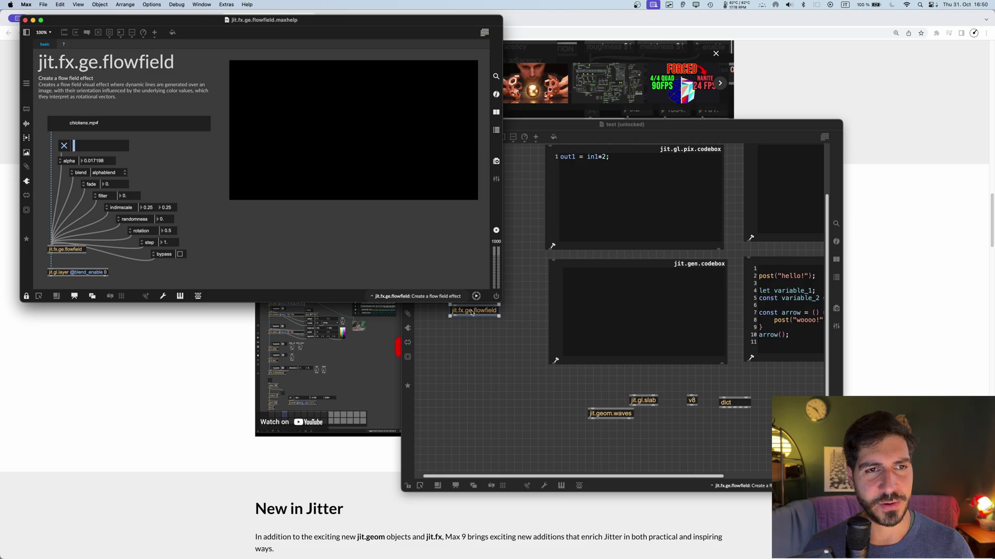
drag(92, 146, 127, 146)
drag(262, 20, 322, 20)
drag(188, 147, 134, 146)
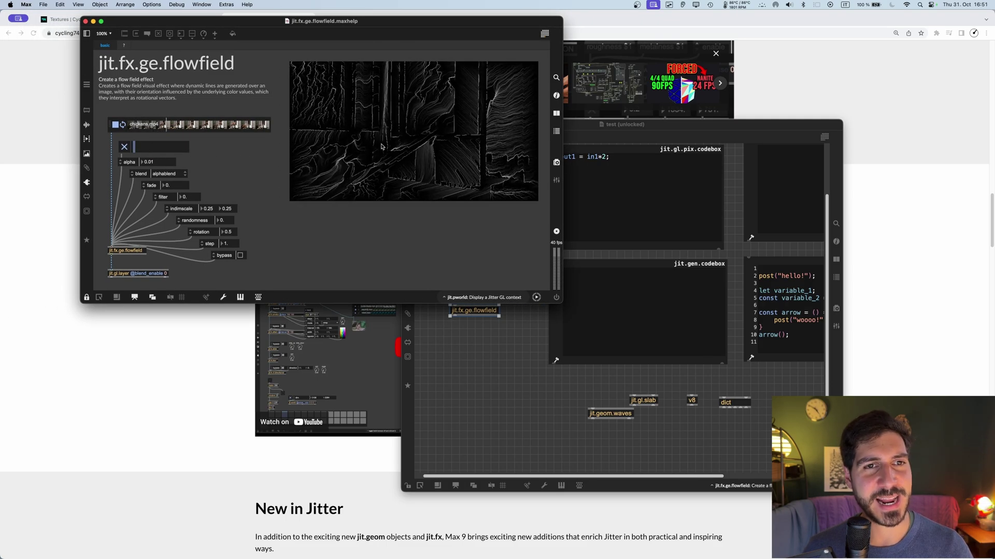
click(187, 147)
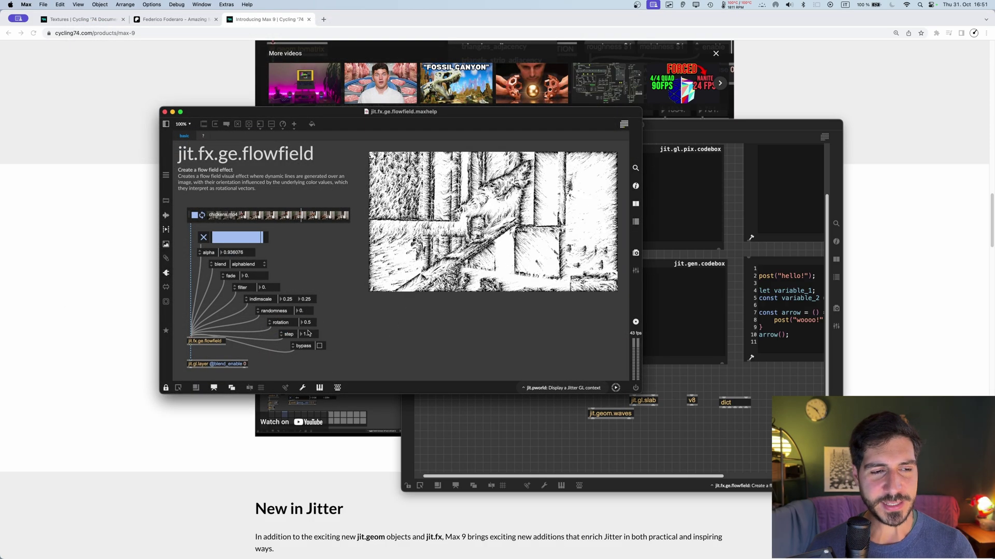
drag(267, 330, 327, 367)
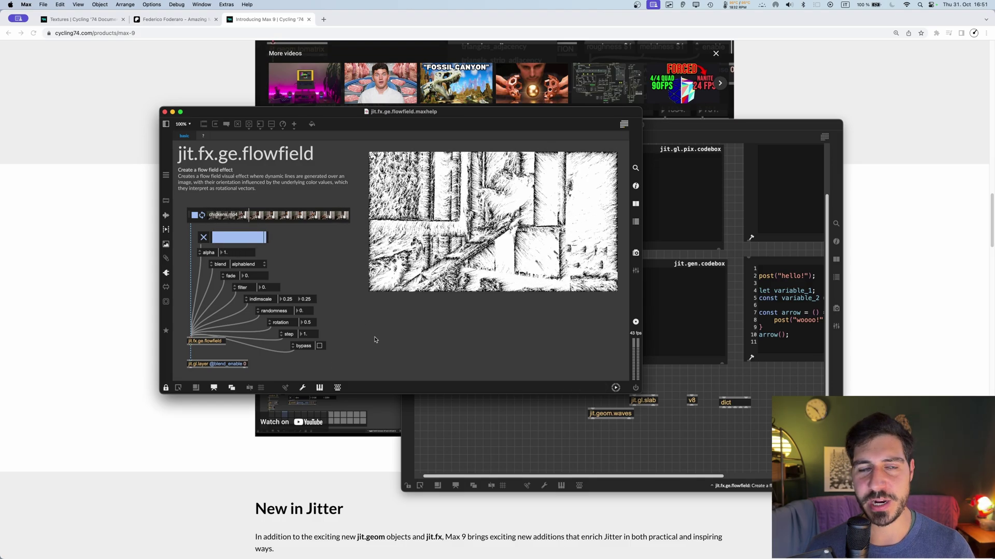
key(super+e)
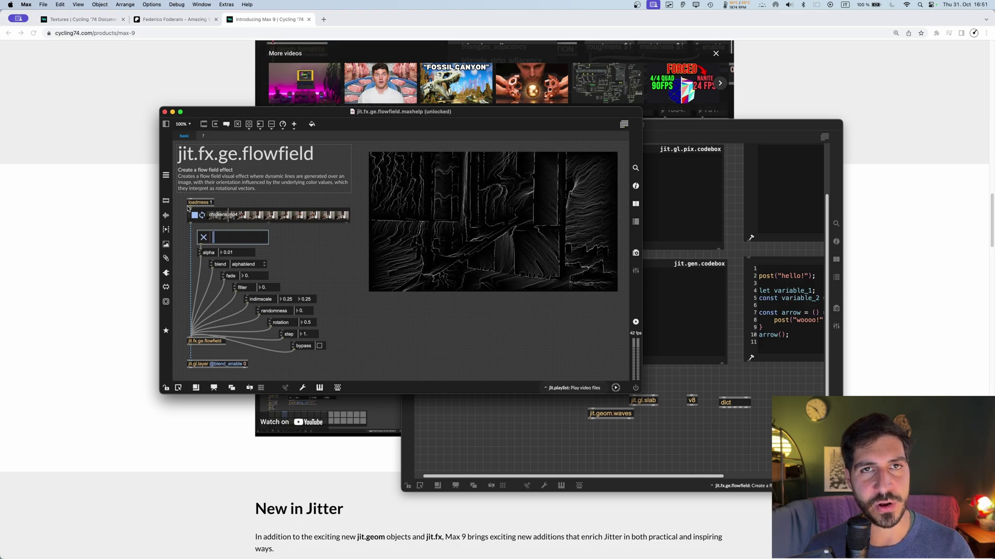
Step: Browse the Jitter FX Analysis and Effects objects in the Objects browser
click(166, 200)
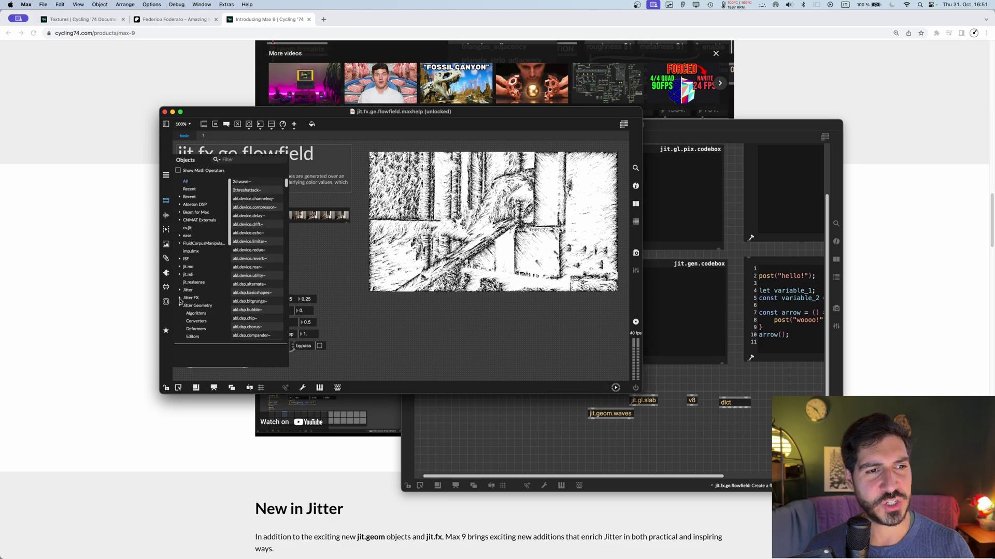
click(180, 299)
scroll(199, 288, down, 3)
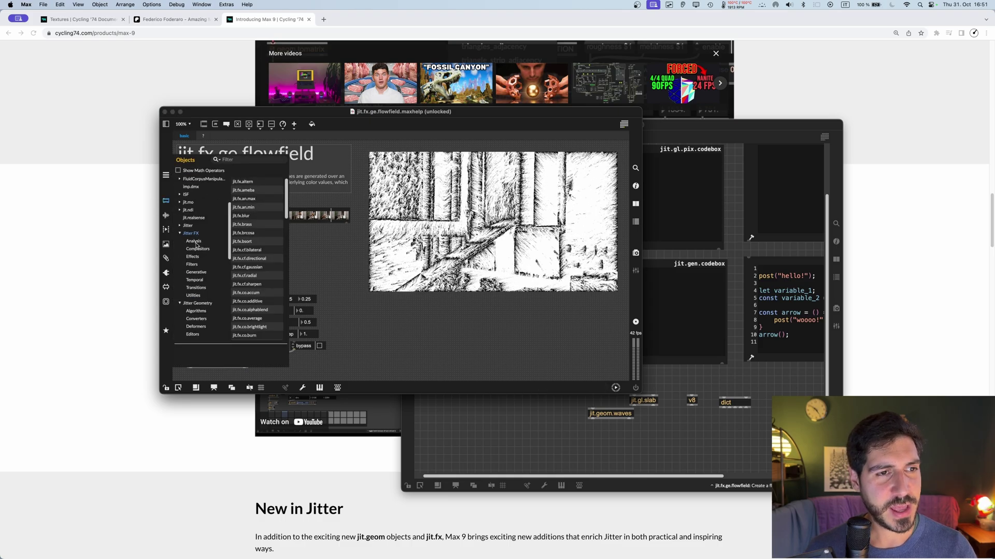
click(194, 242)
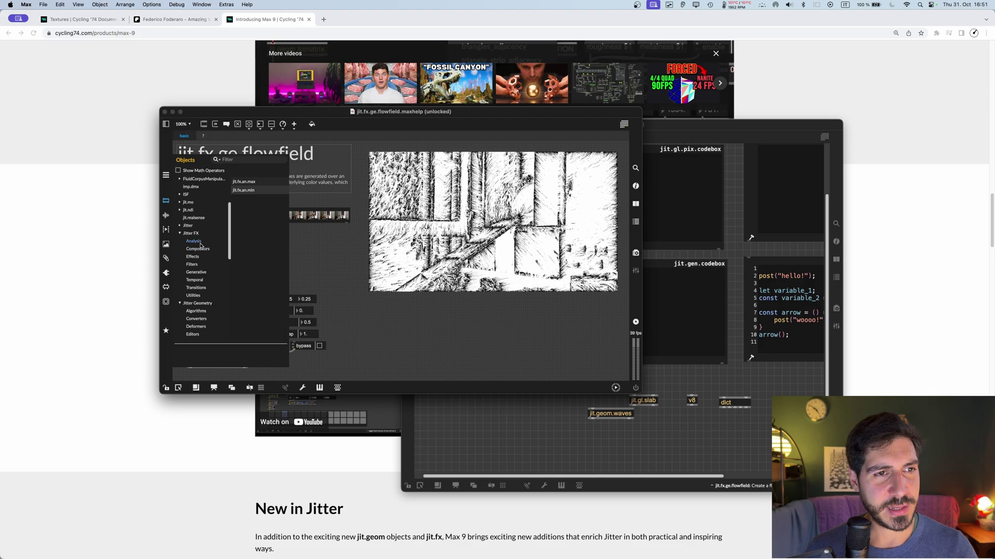
click(195, 258)
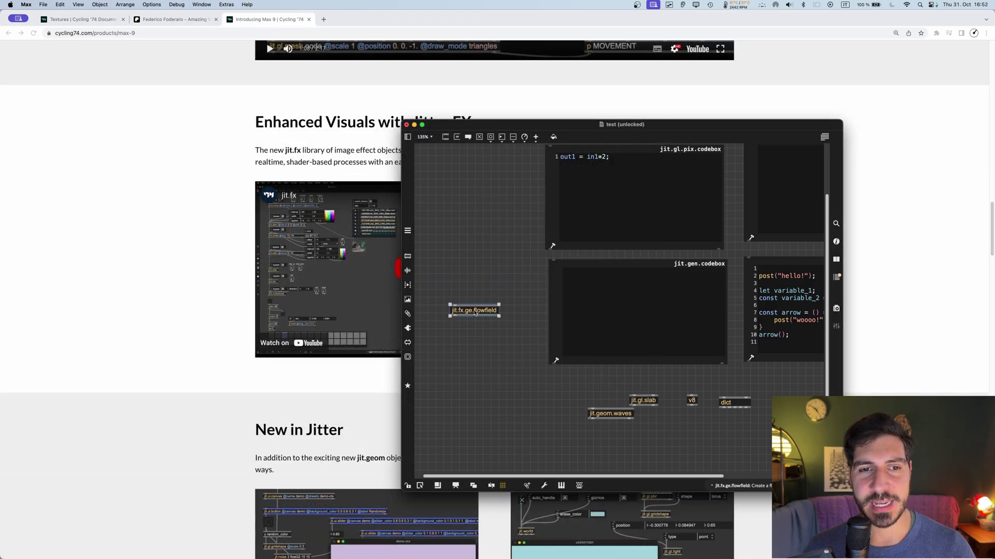
Step: Glance at the flowfield help again, then attach a randomness attribute control to the object
alt+click(473, 309)
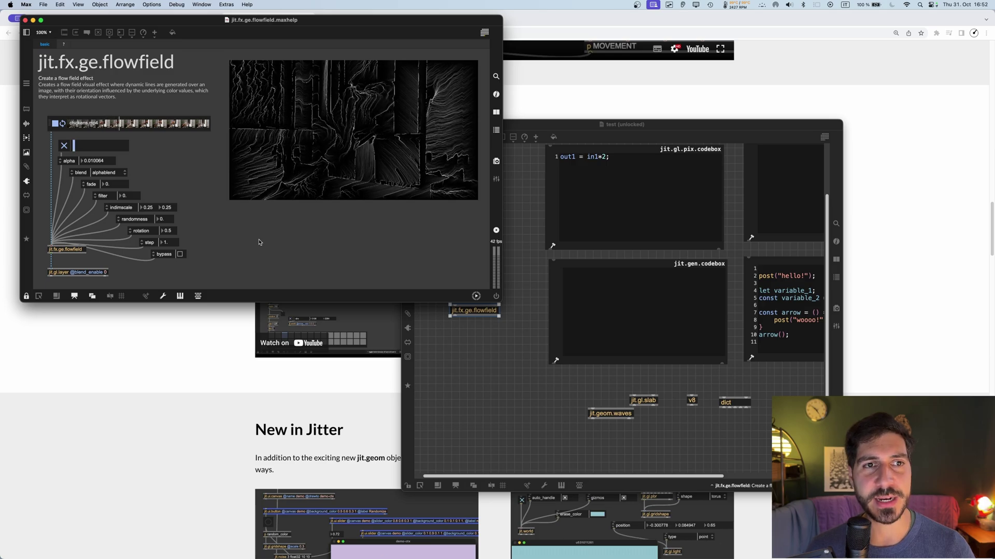
key(super+w)
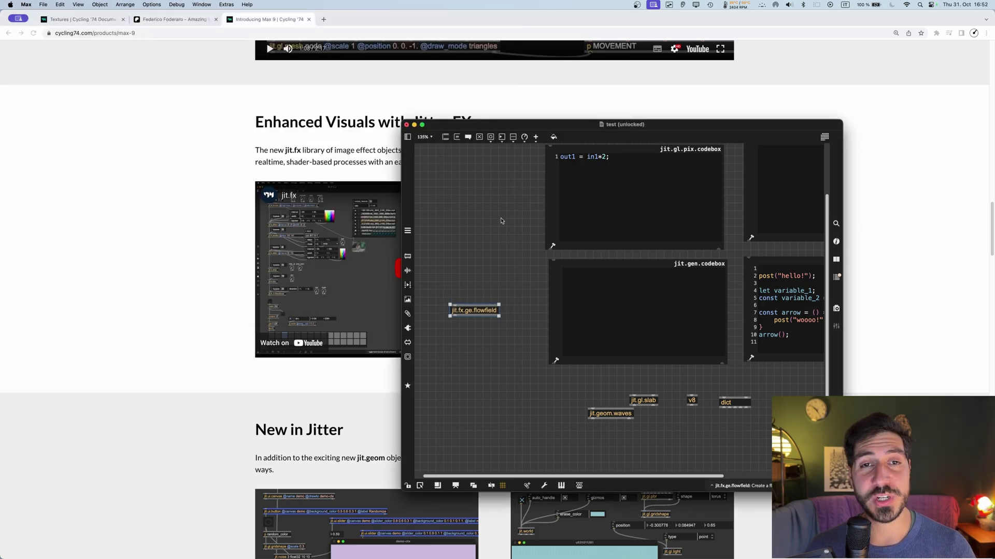
click(485, 254)
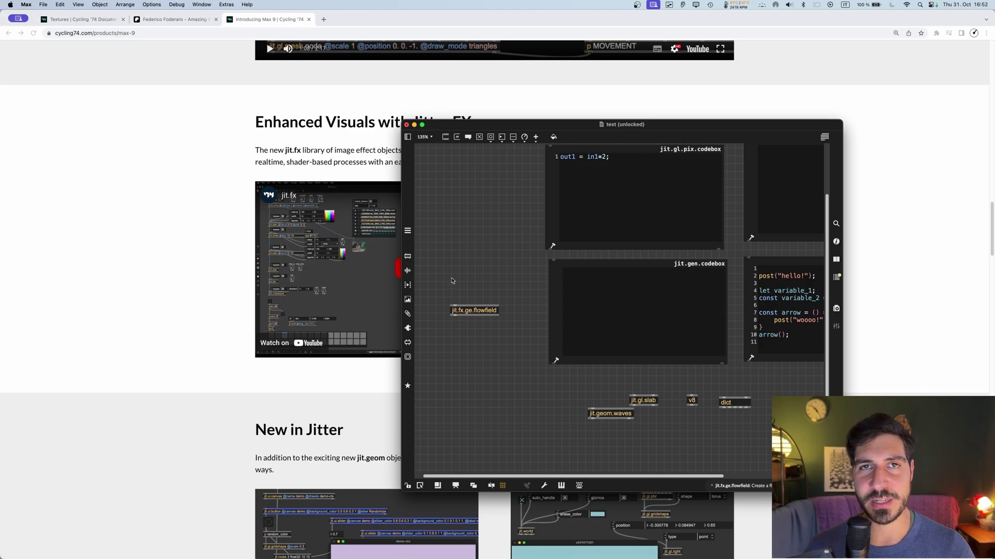
click(458, 304)
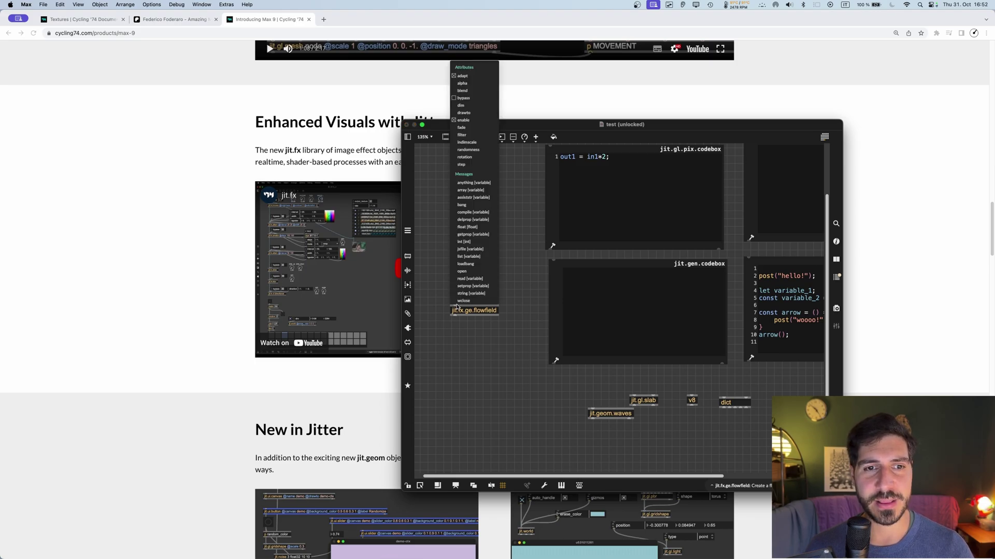
click(470, 151)
Step: Add a filter control above randomness and nudge the flowfield object slightly down-left
click(454, 309)
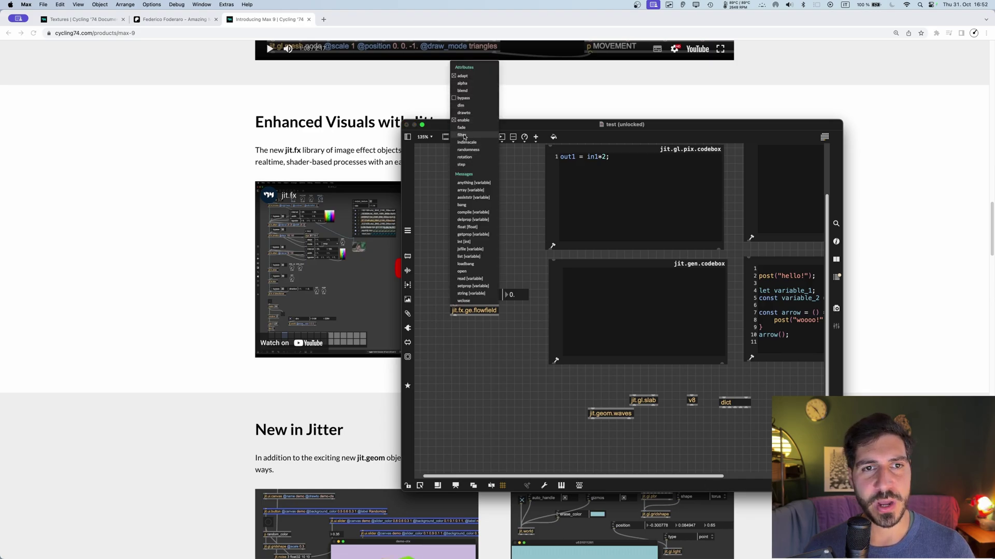
scroll(456, 218, right, 3)
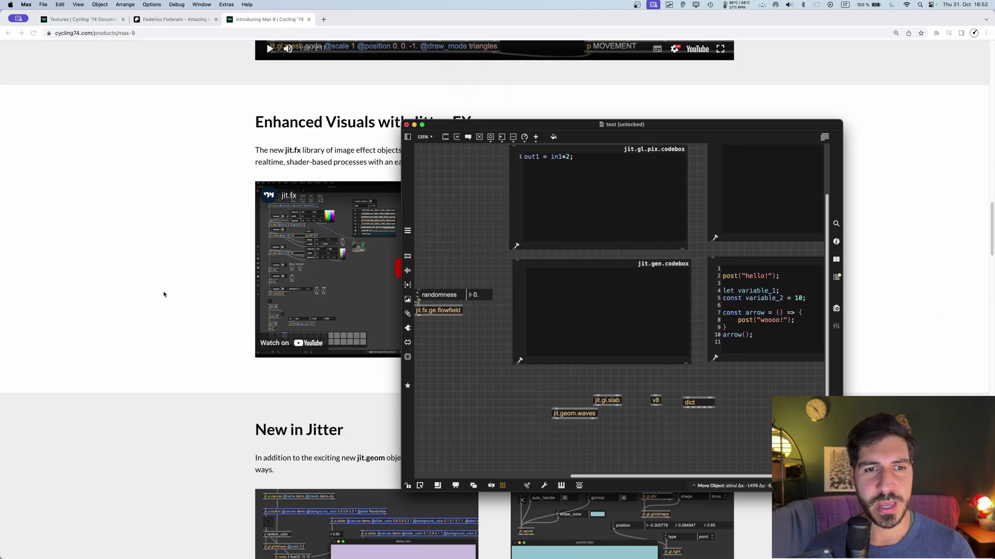
drag(163, 295, 550, 280)
double_click(582, 311)
scroll(492, 353, right, 4)
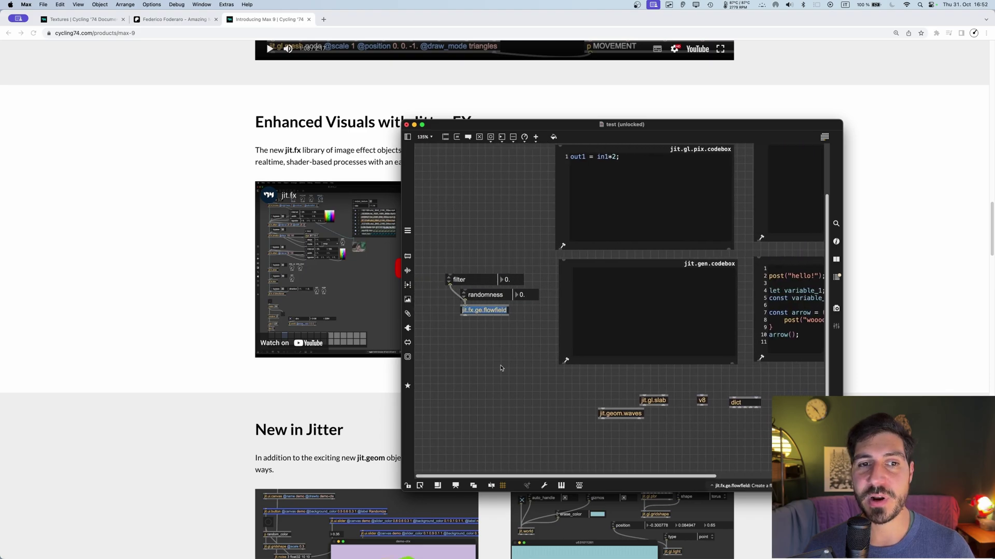
click(479, 337)
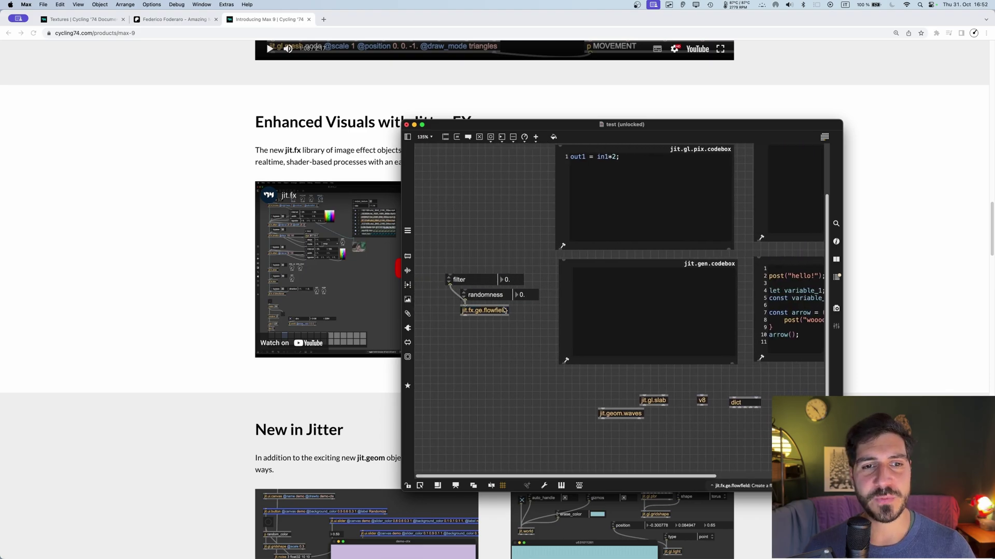
drag(495, 312, 480, 320)
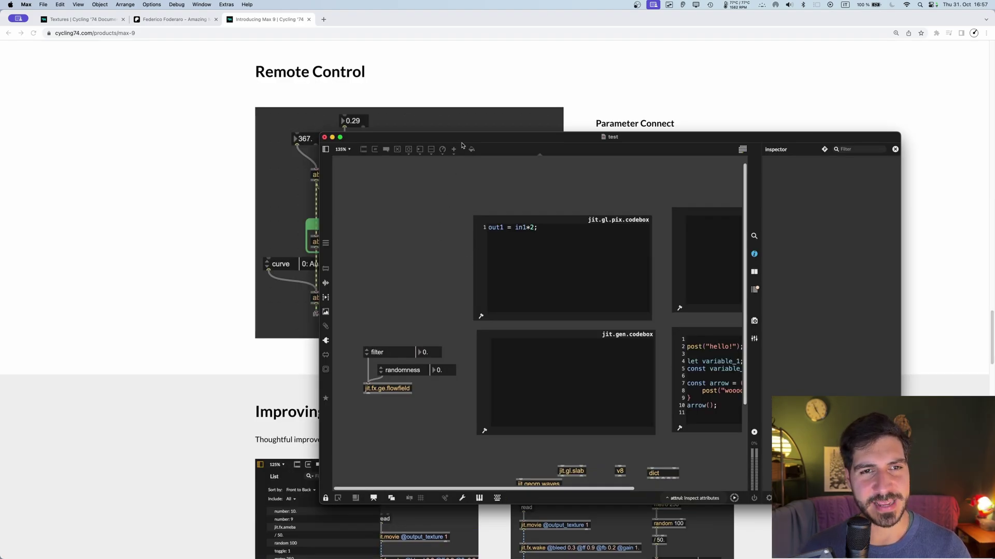
Step: Unlock the patcher and place a new number box on the canvas
drag(462, 145, 461, 139)
key(super+e)
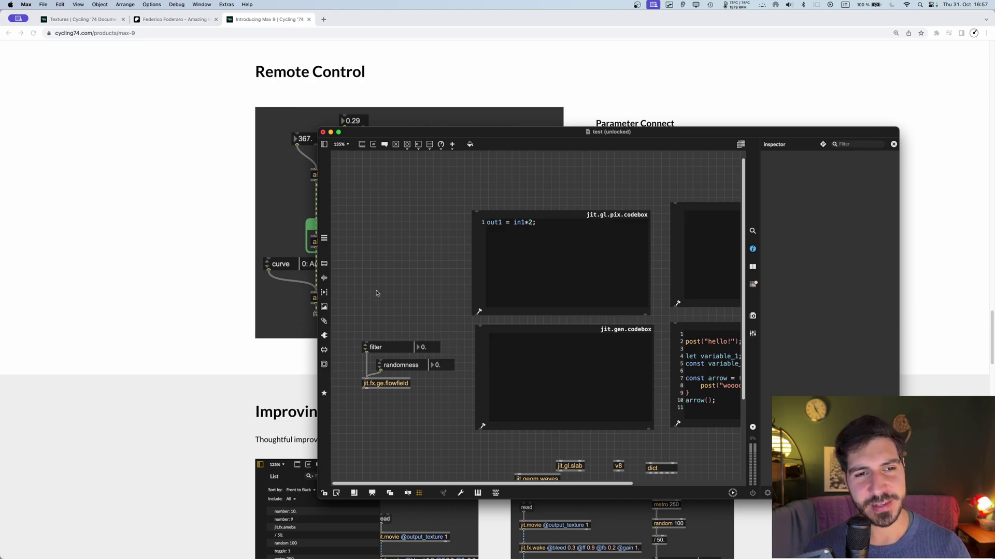
key(n)
click(385, 303)
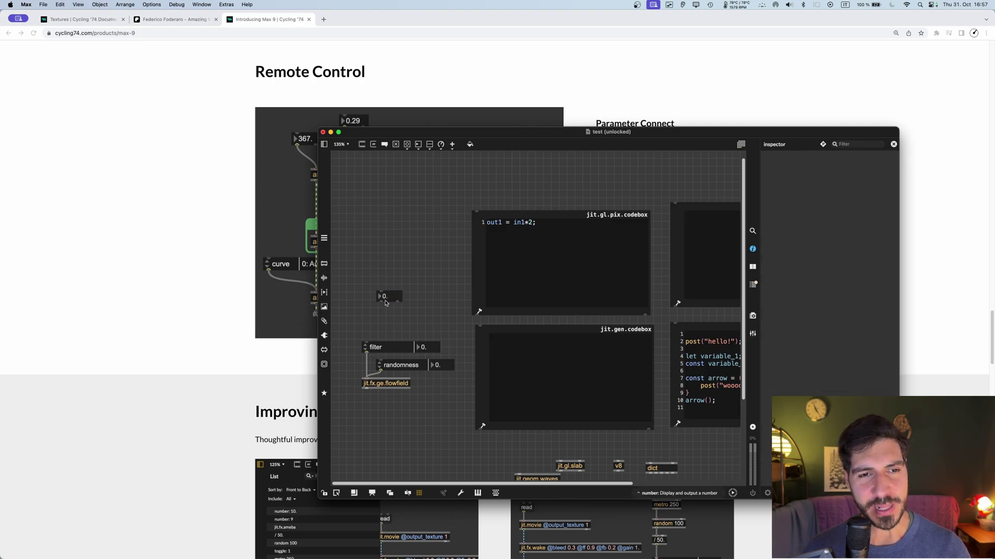
scroll(388, 295, down, 3)
scroll(383, 296, up, 5)
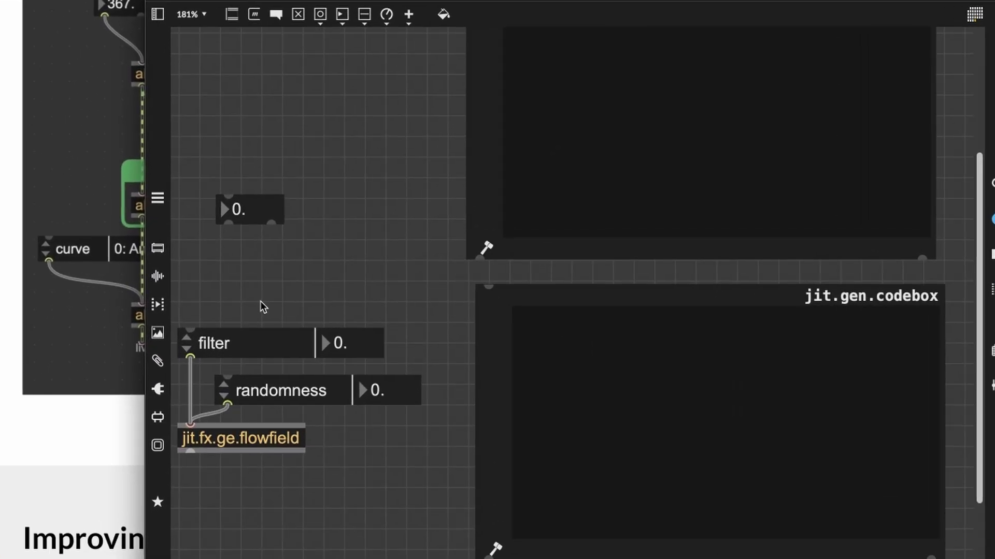
scroll(256, 533, left, 3)
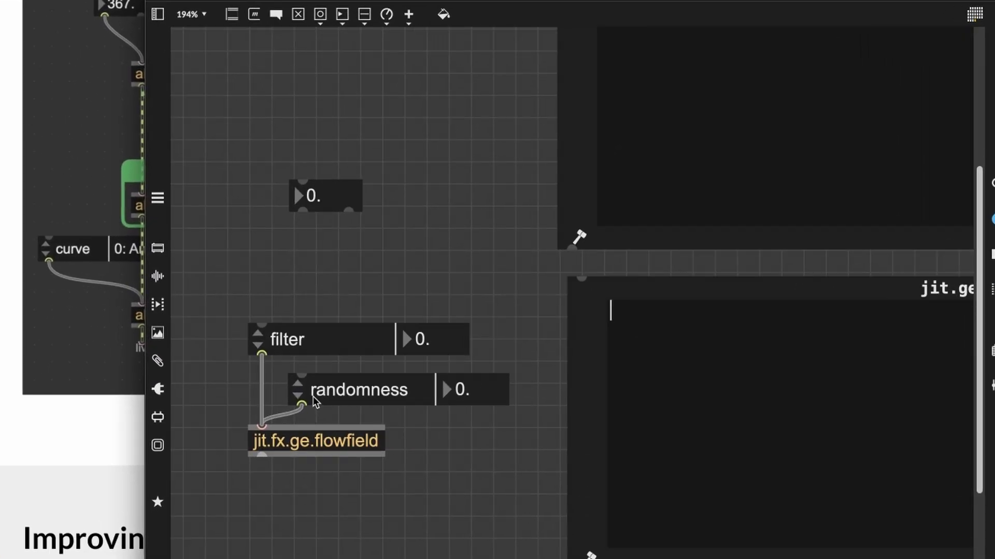
scroll(321, 264, up, 3)
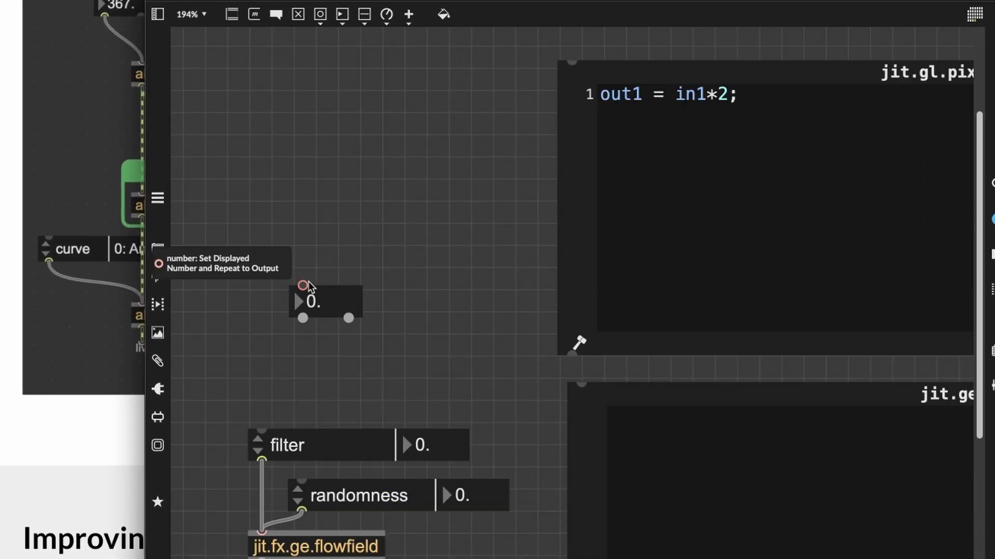
Step: Add a param_connect box for the number box and link it to filter, reading 0.45
click(308, 283)
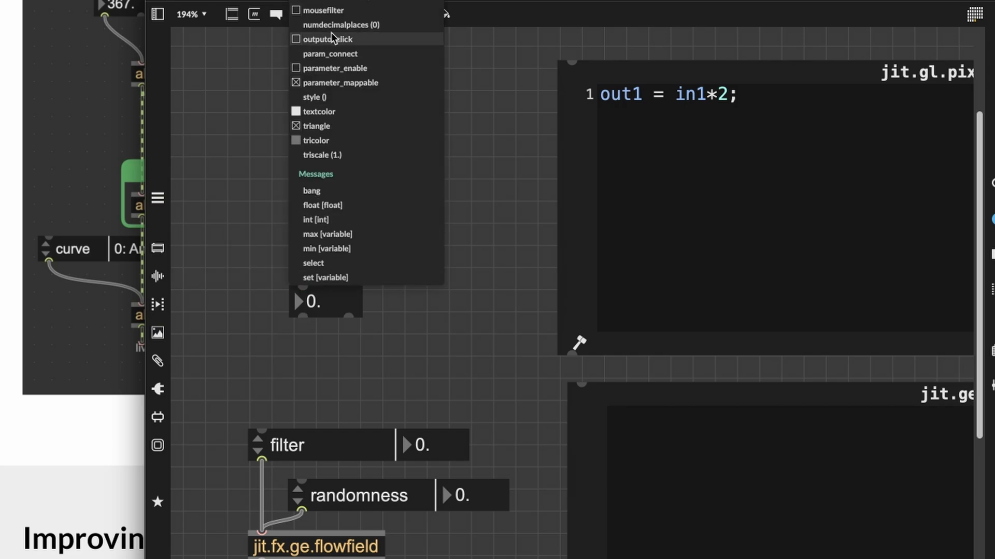
click(330, 54)
super+click(470, 253)
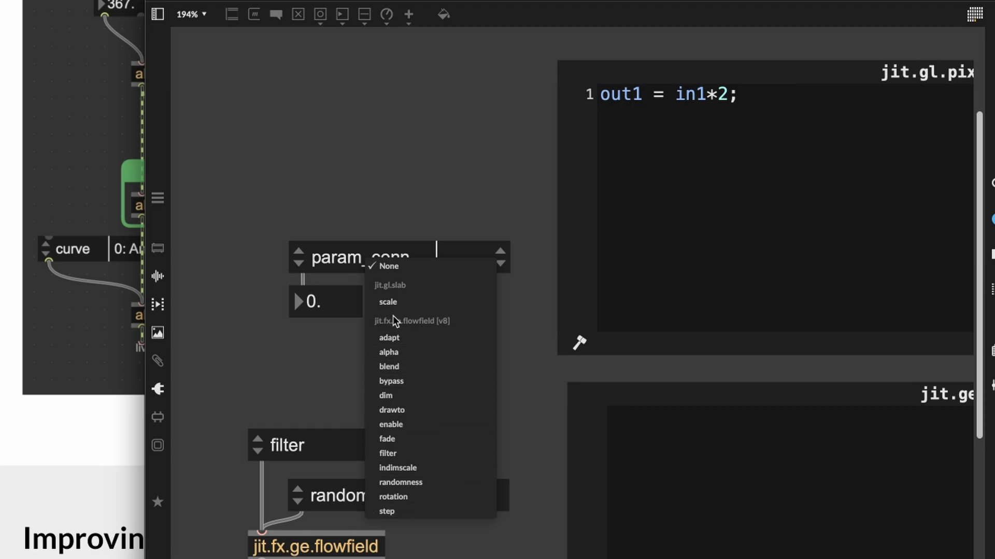
click(412, 455)
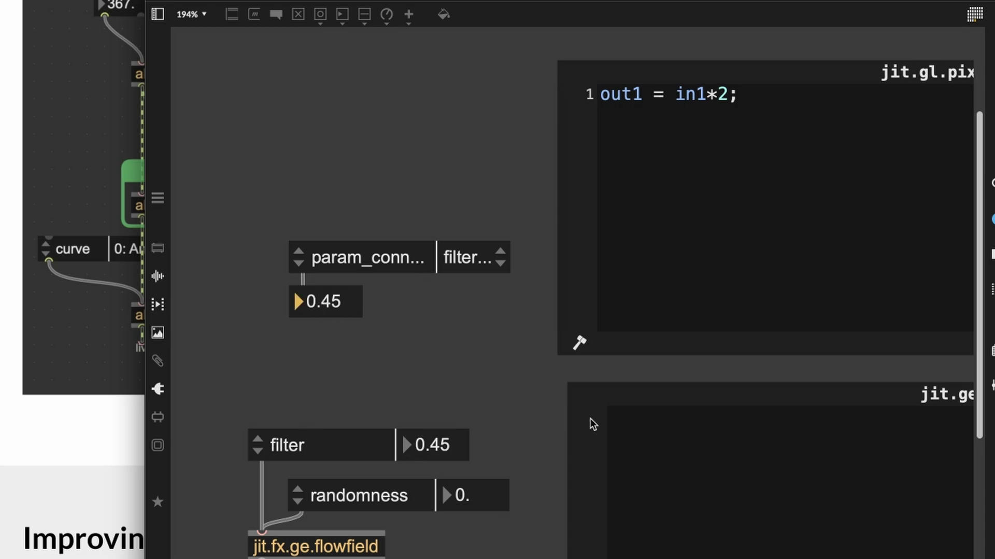
Step: Wire a test float number box through pak filter f into flowfield, raising filter to 0.411
key(ctrl+e)
key(f)
drag(399, 380, 414, 355)
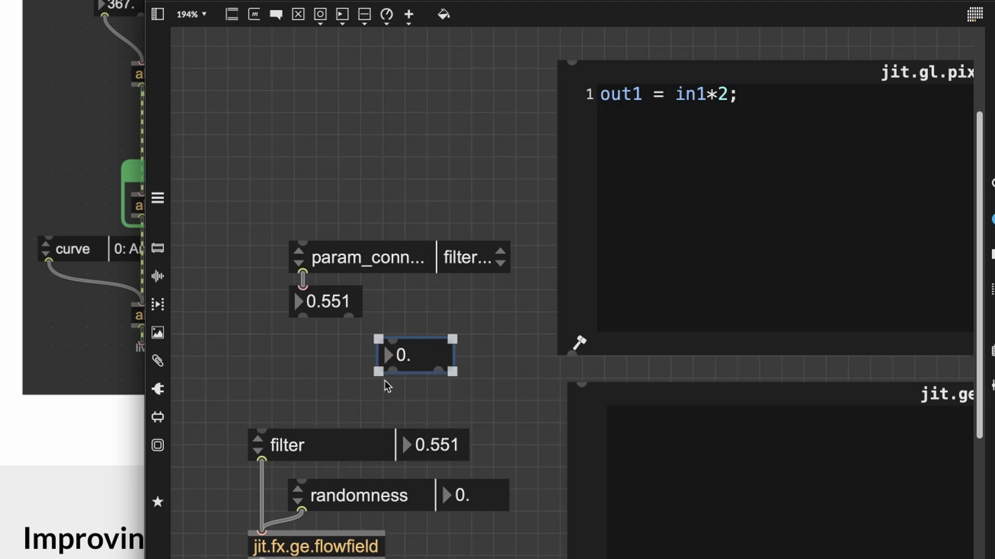
click(381, 392)
text(npak filter f)
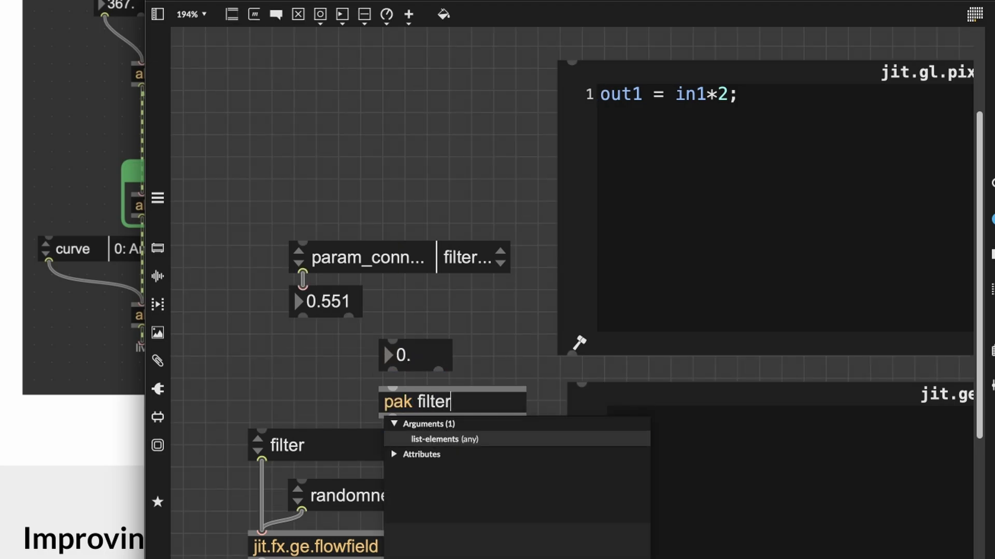
drag(392, 370, 284, 532)
key(ctrl+e)
drag(415, 355, 369, 309)
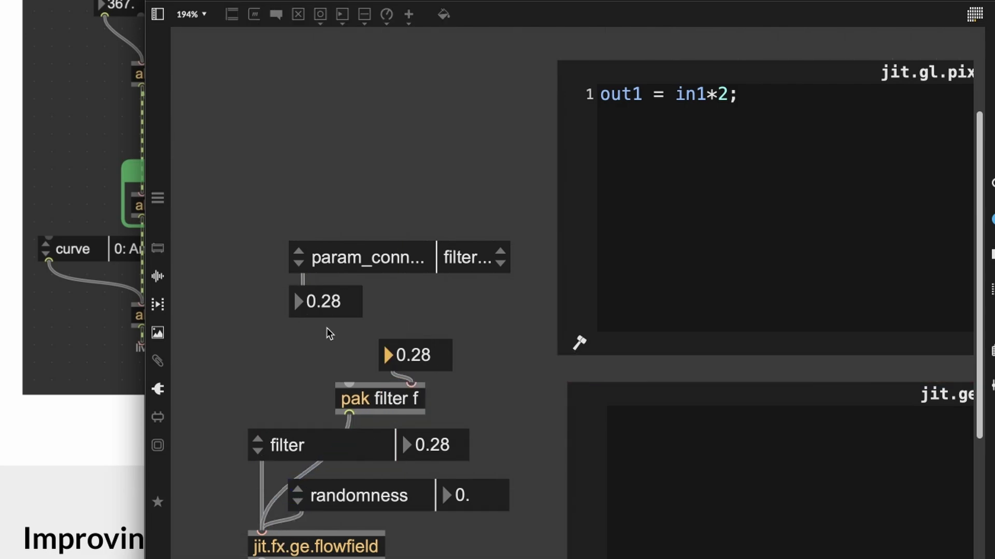
drag(447, 368, 438, 356)
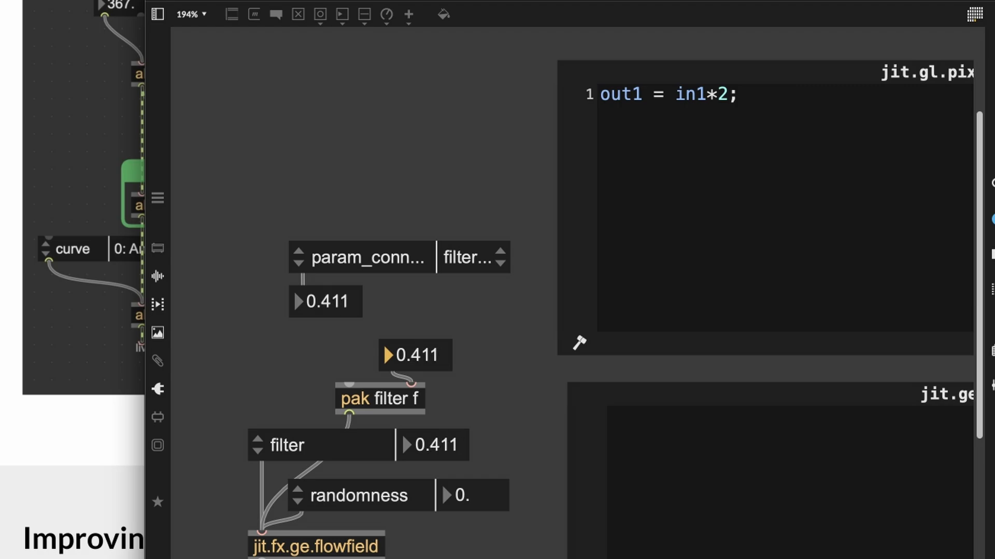
Step: Delete the test number box and pak object
key(super+e)
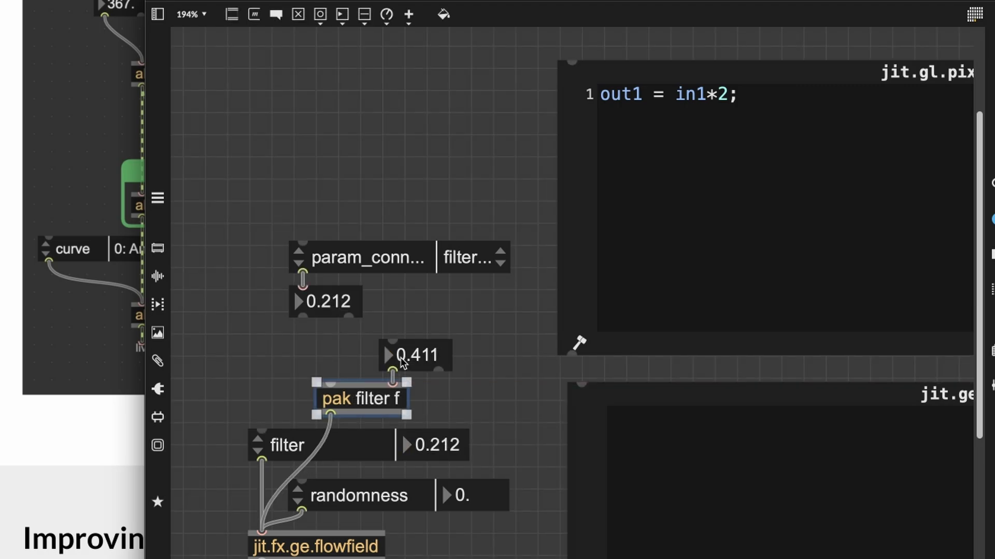
drag(362, 328, 428, 408)
key(BackSpace)
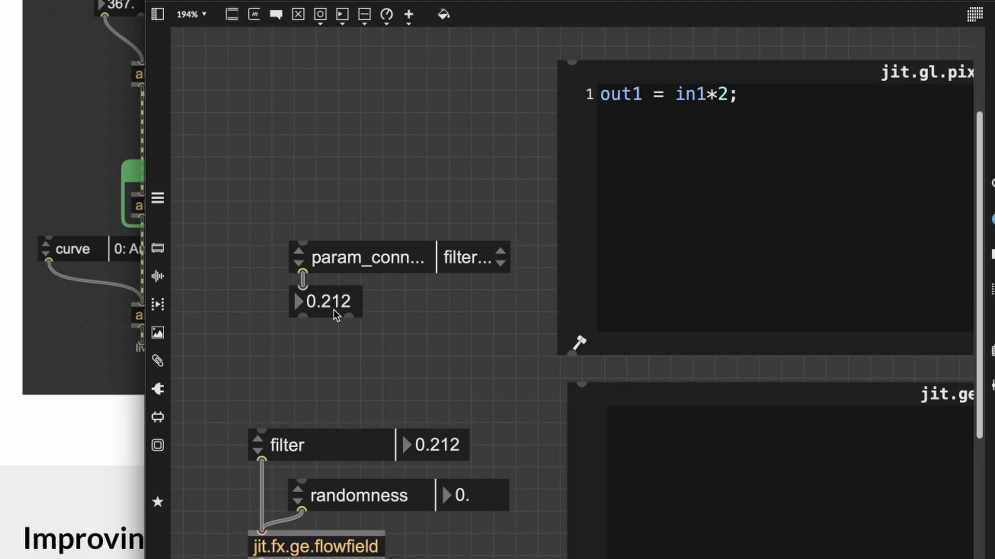
key(super+e)
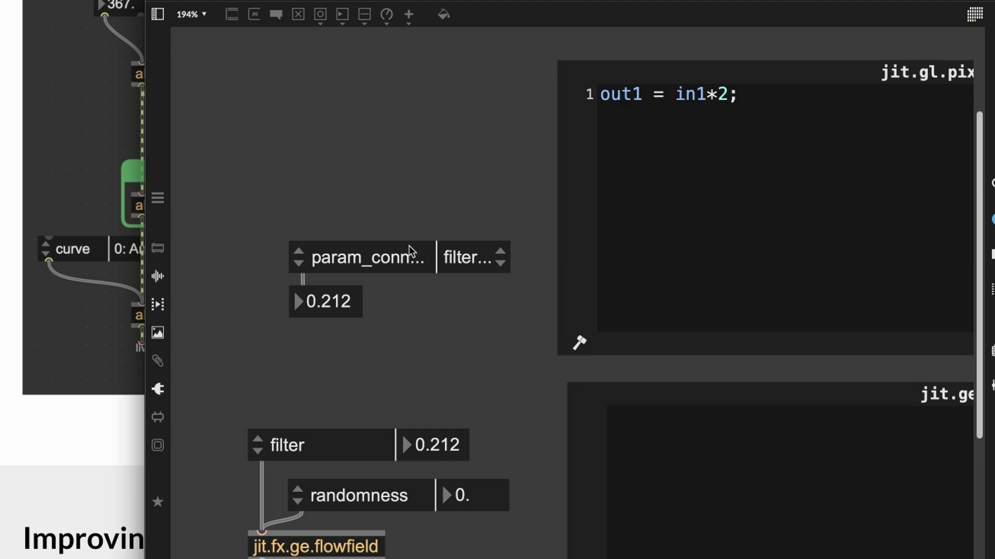
Step: Retarget param_connect and the randomness box to fade, sweeping the value to 0.48
click(469, 260)
click(322, 421)
click(479, 261)
click(406, 440)
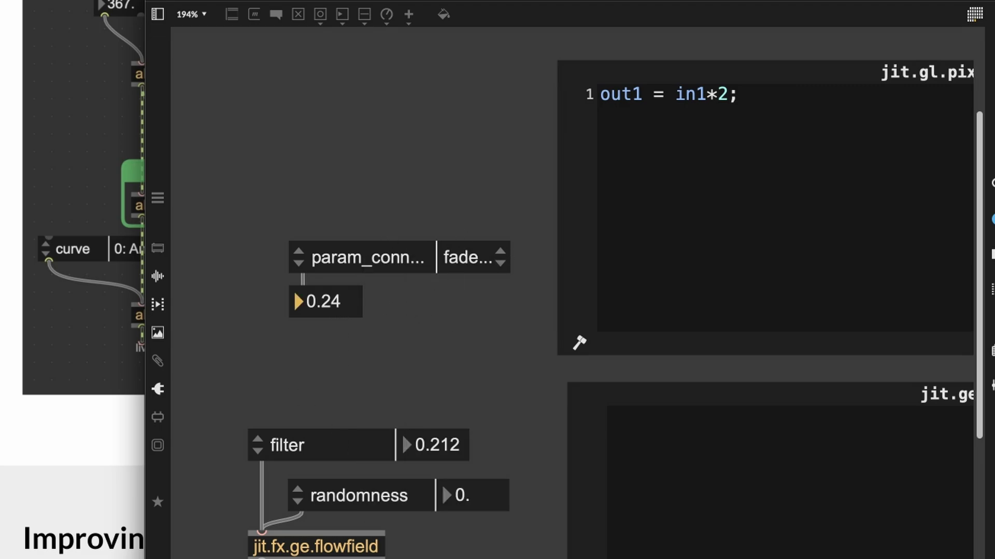
click(351, 495)
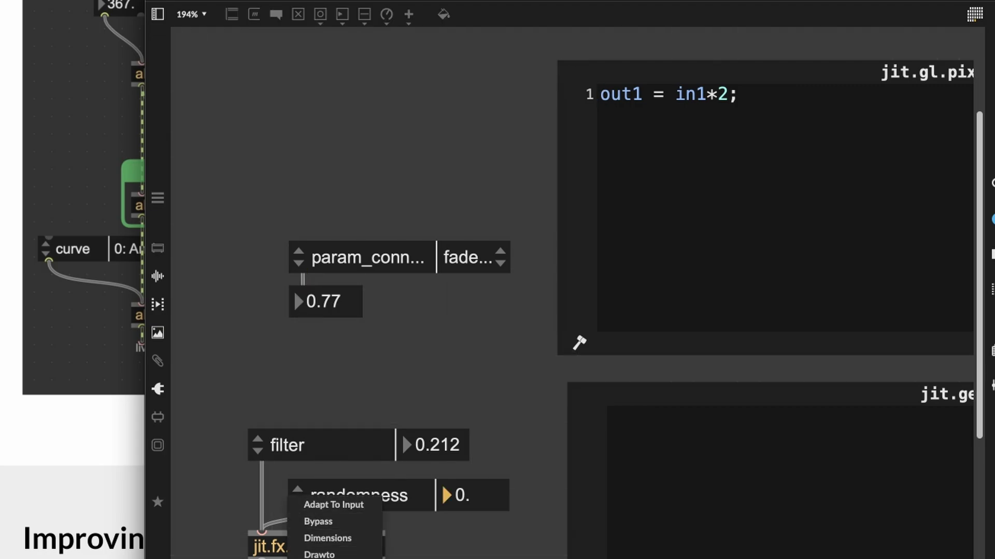
click(331, 557)
drag(333, 309, 379, 339)
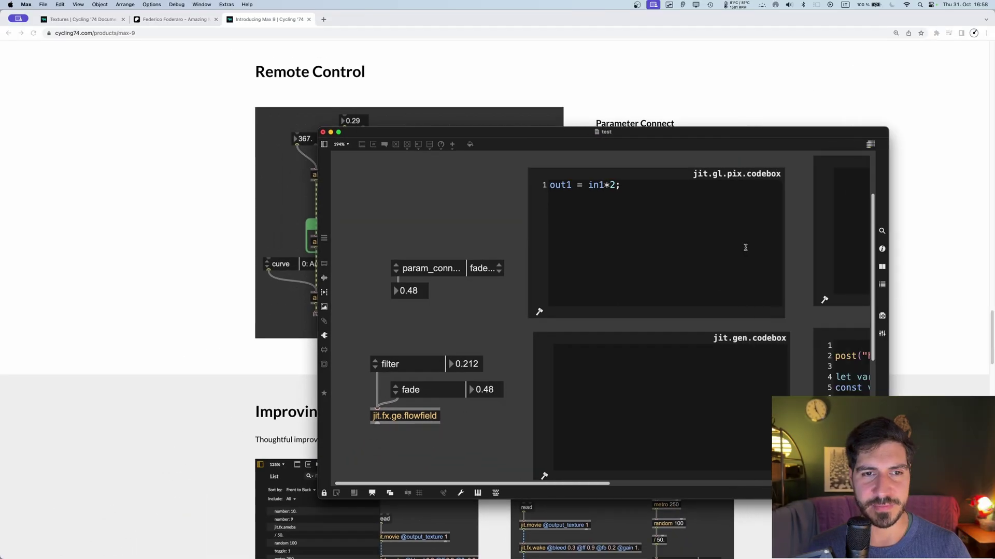
Step: Create a jit.gen containing [param wooo 1] and point param_connect at wooo, at 0.33
text(njit.gen)
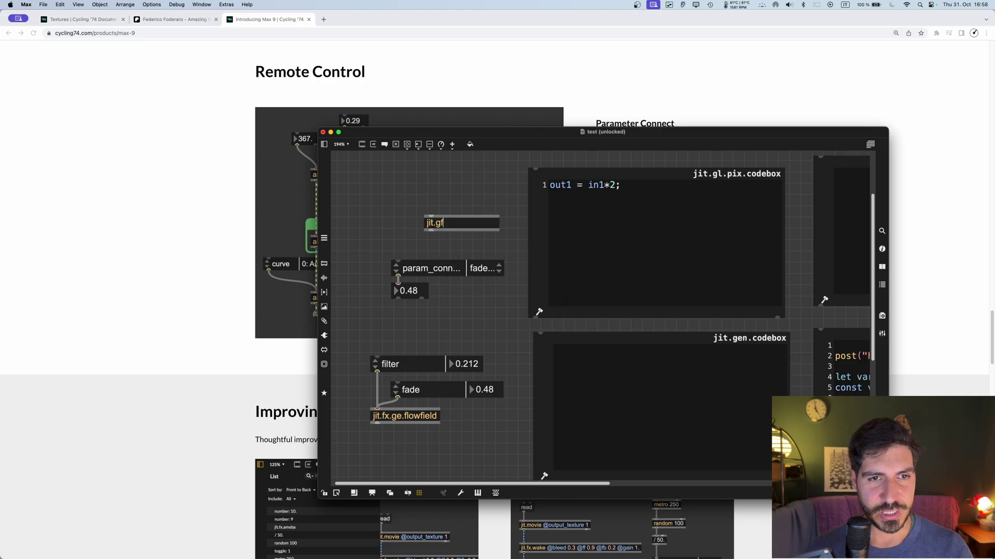
key(Return)
key(super+e)
double_click(442, 226)
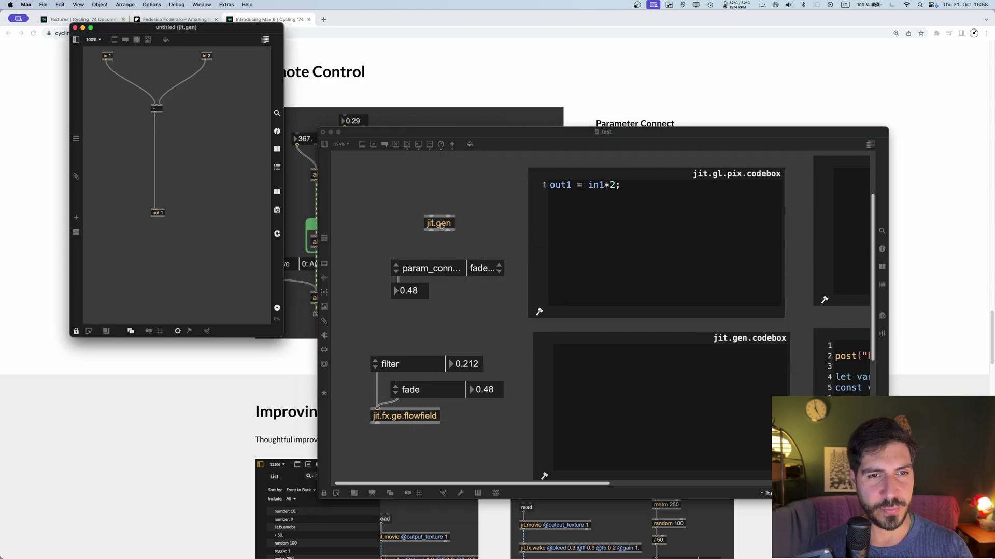
text(nparam)
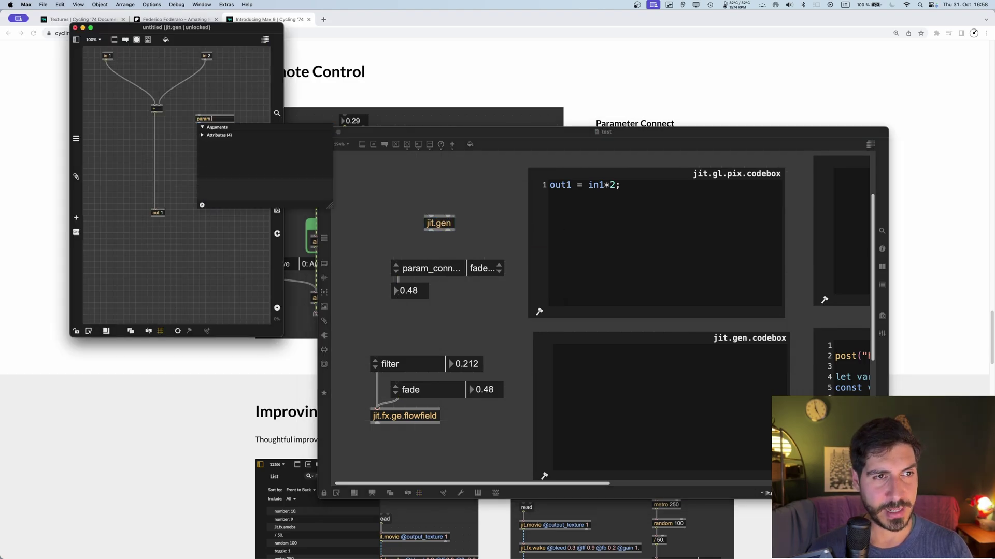
text( wooo 1)
key(Return)
click(491, 269)
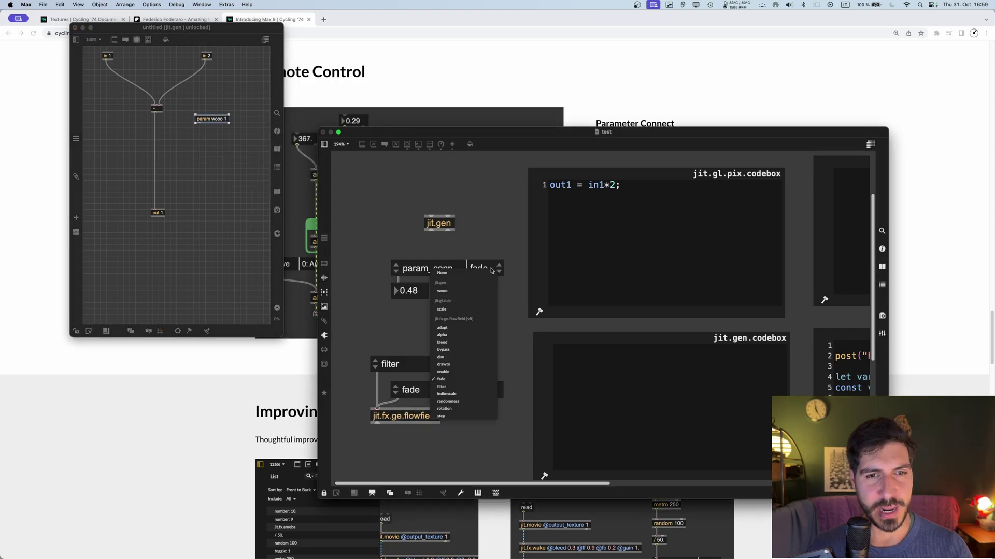
click(442, 292)
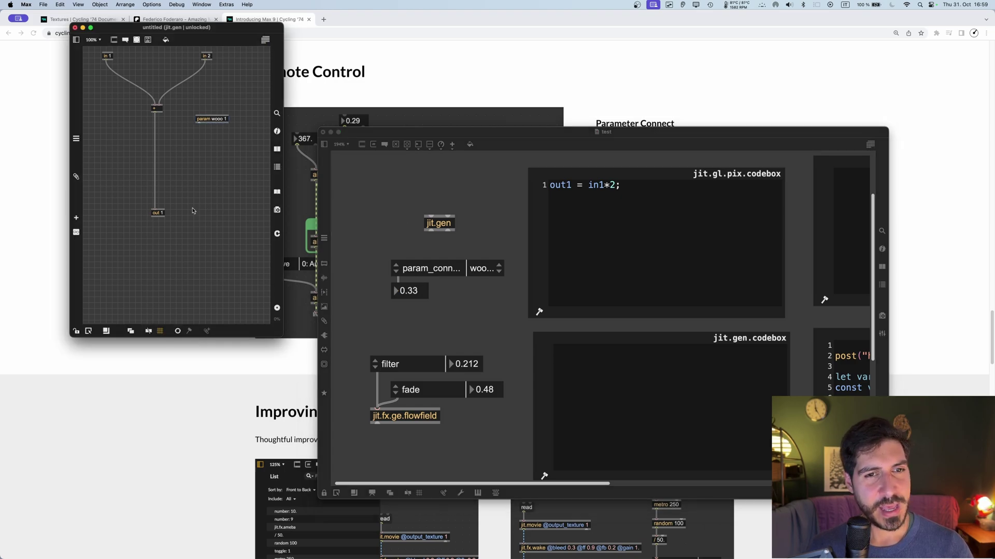
key(super+w)
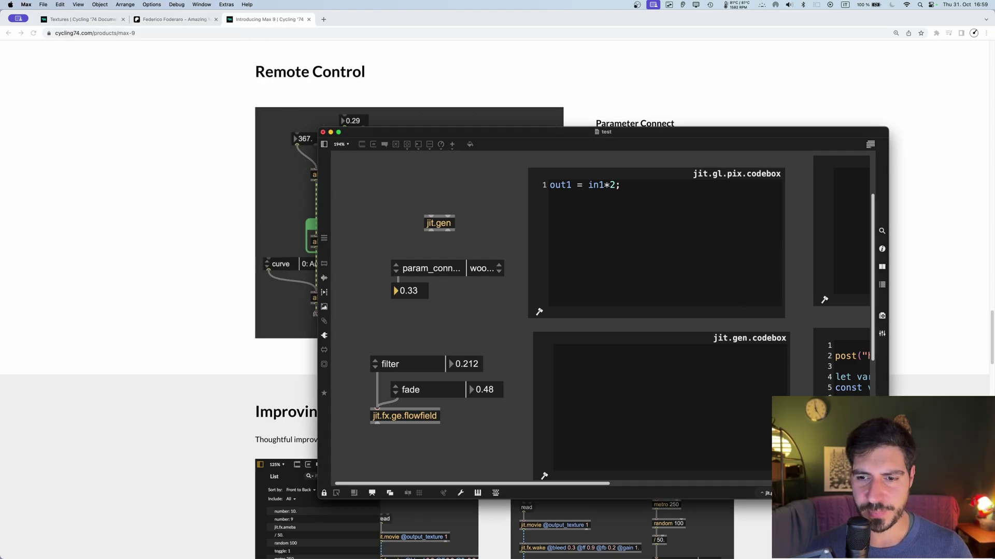
Step: Glance at the Max 9 web page, then return to the test patcher and unlock it
key(super+Tab)
scroll(486, 287, down, 5)
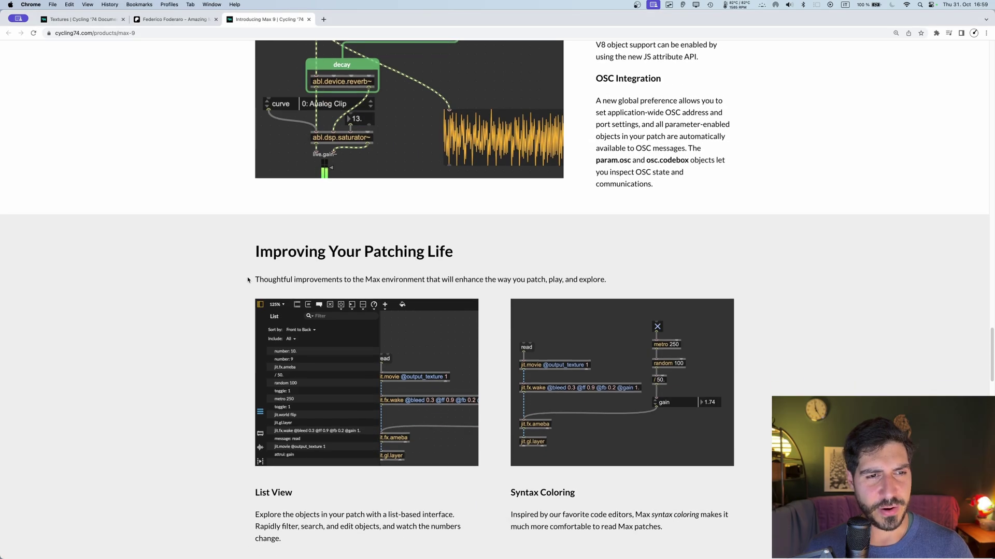
key(super+Tab)
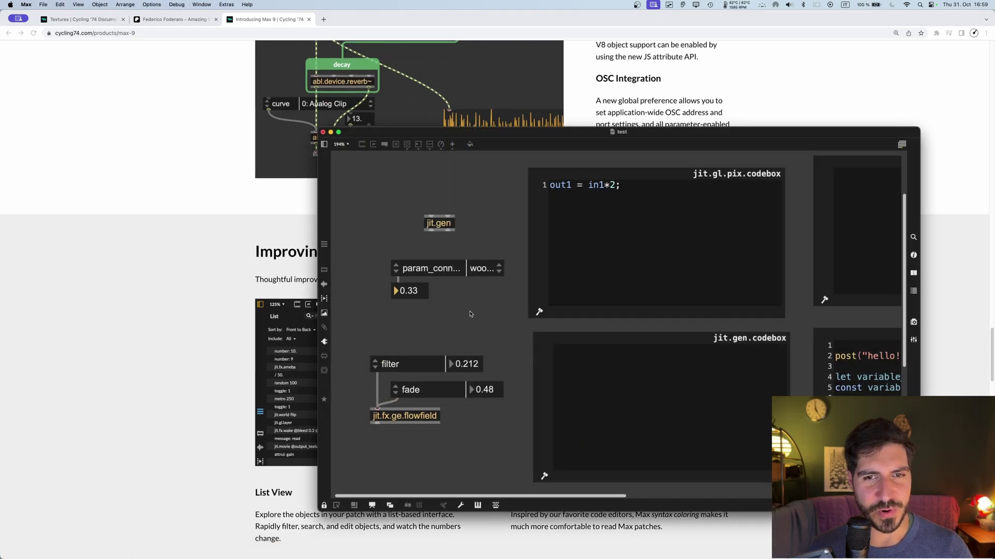
key(super+e)
scroll(469, 318, down, 3)
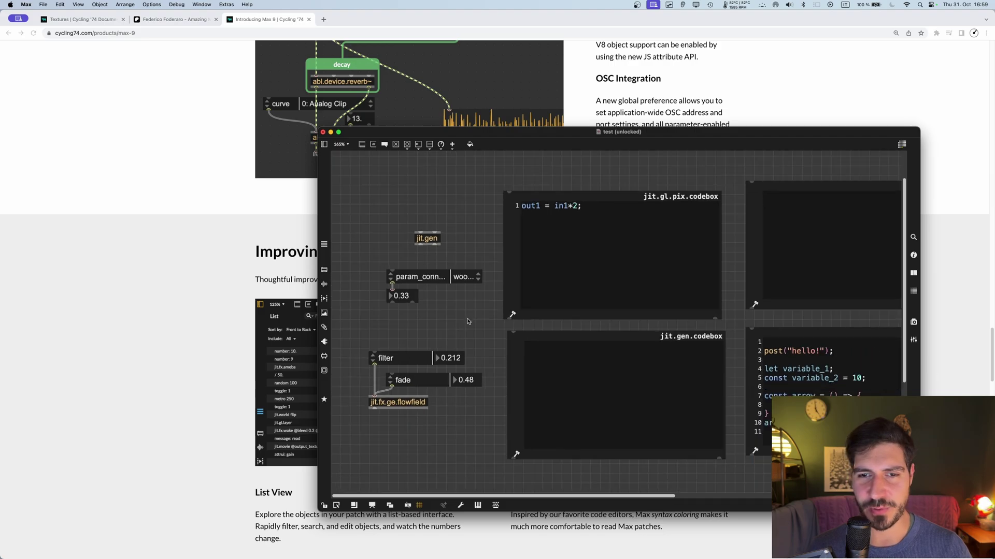
scroll(466, 322, down, 1)
scroll(462, 394, down, 3)
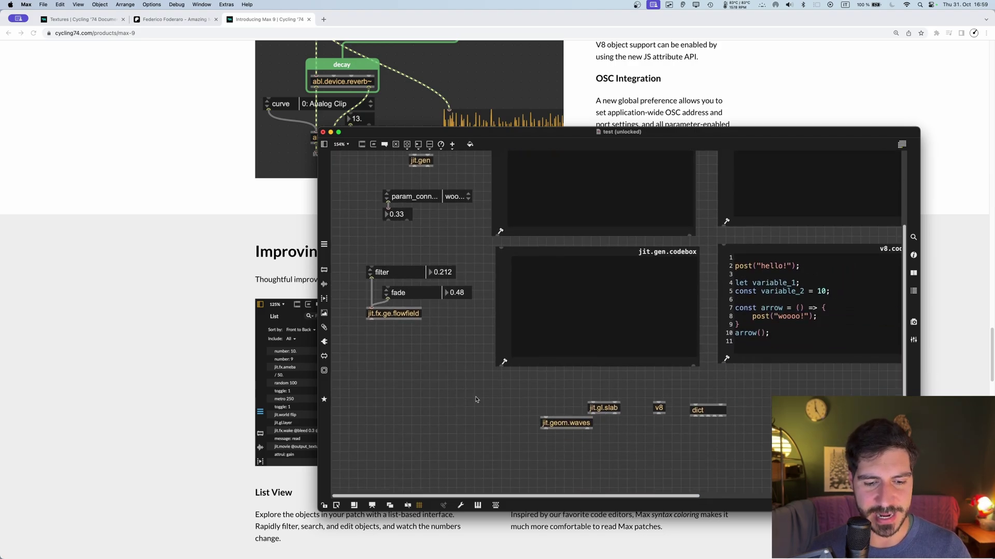
text(n)
text(jit.)
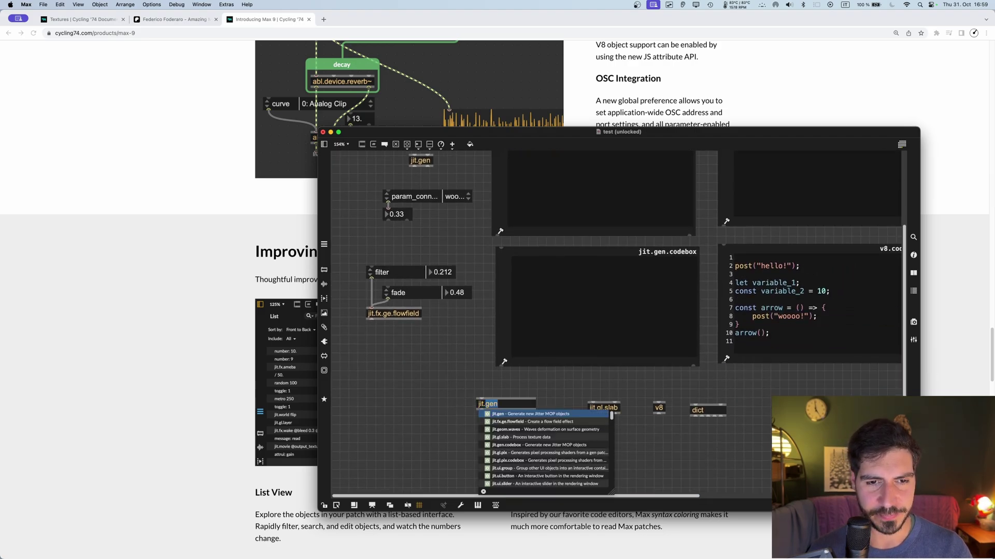
key(Tab)
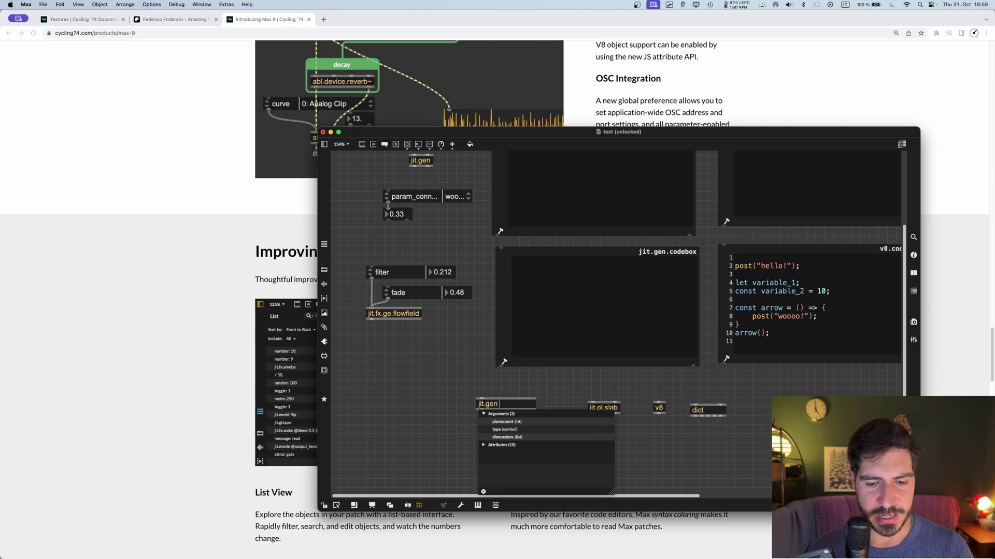
text(@)
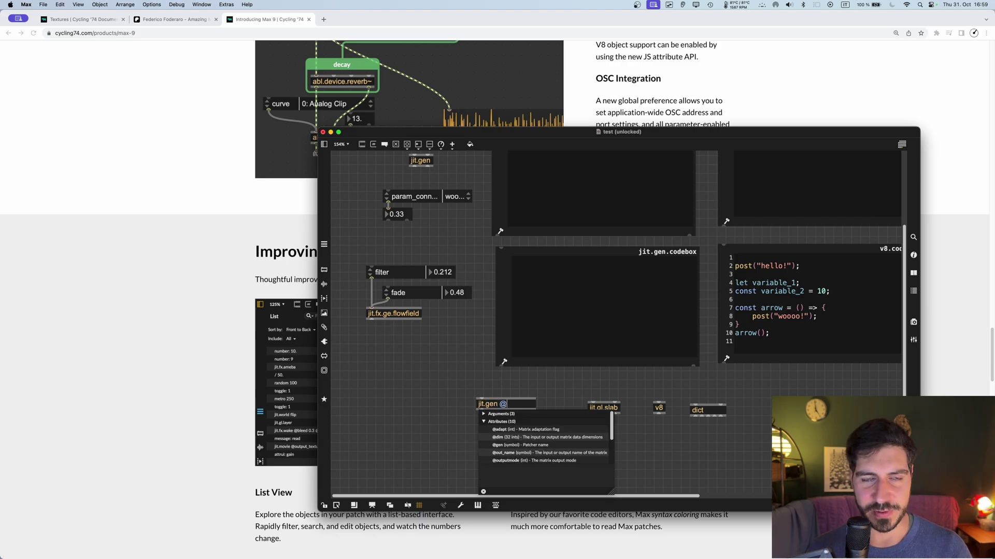
text(titile)
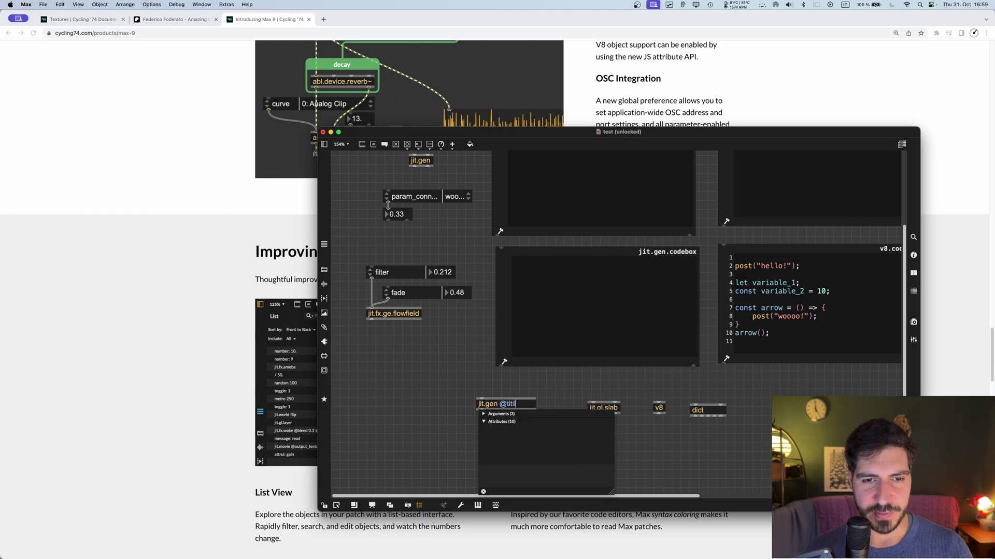
key(BackSpace)
key(BackSpace)
text(l)
text(e b)
scroll(525, 400, up, 3)
key(BackSpace)
text(mytitle)
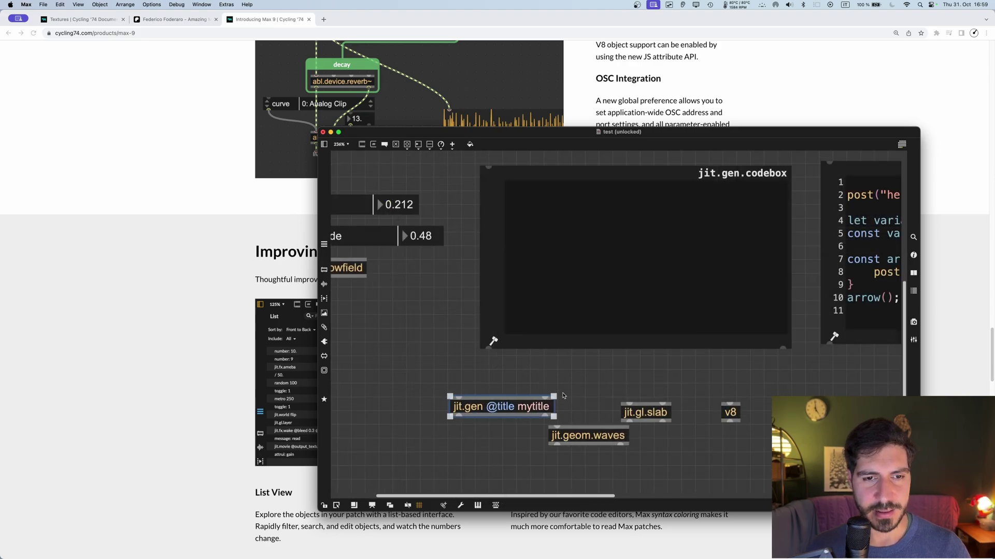
drag(535, 412, 528, 404)
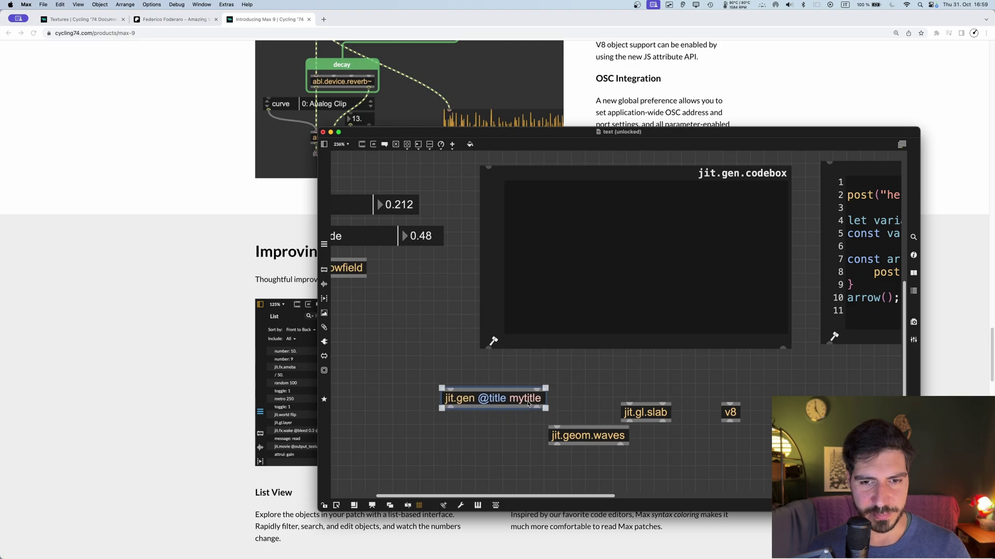
scroll(503, 398, down, 5)
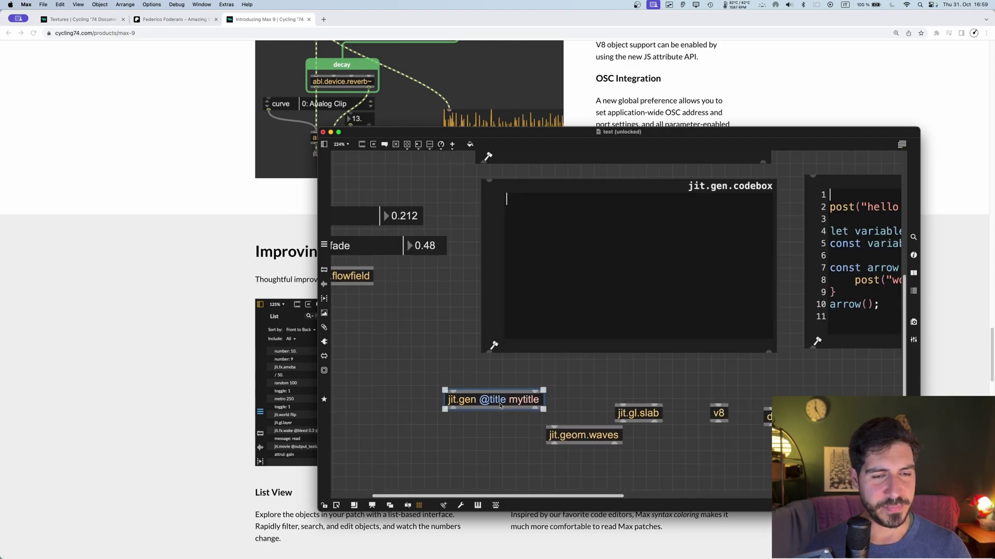
scroll(485, 389, down, 2)
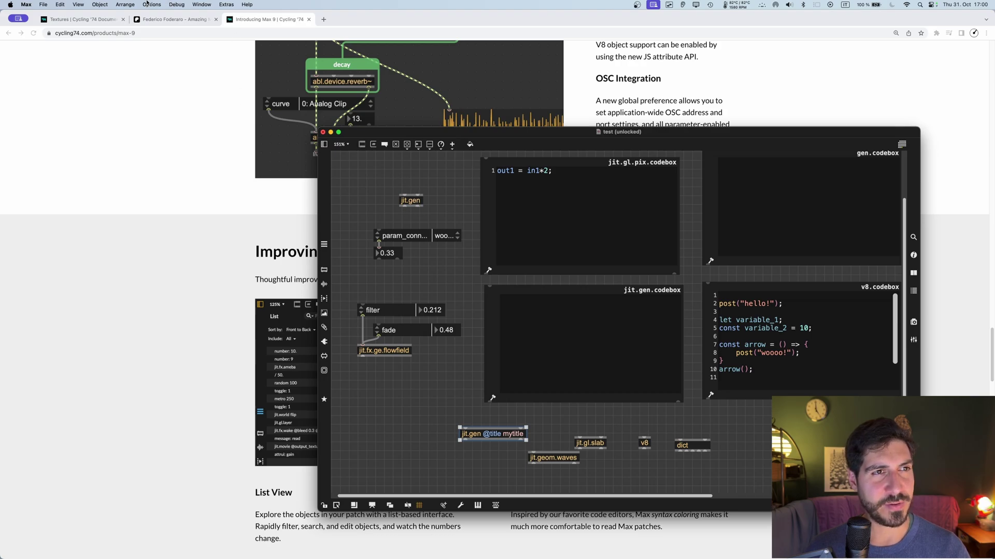
click(25, 4)
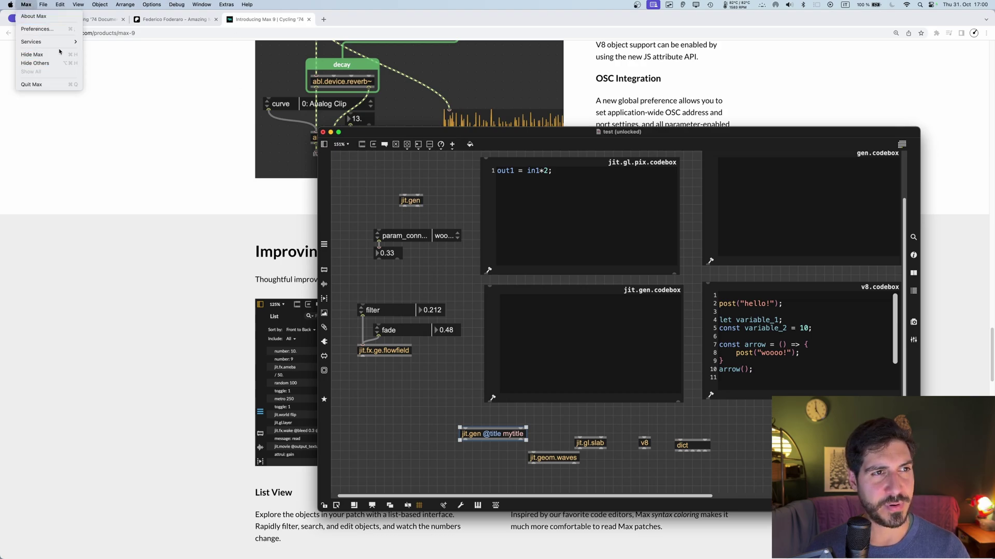
click(77, 29)
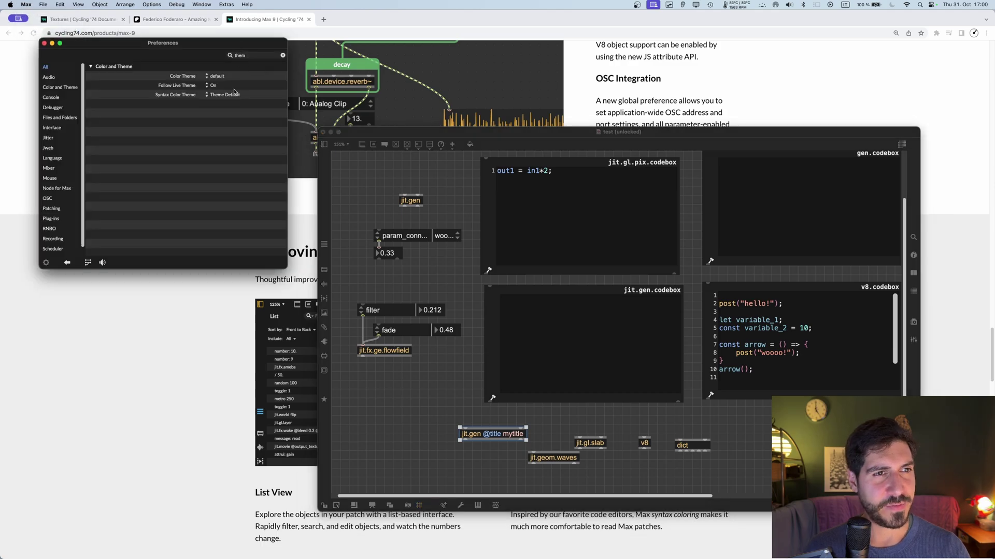
click(224, 98)
click(225, 108)
click(226, 94)
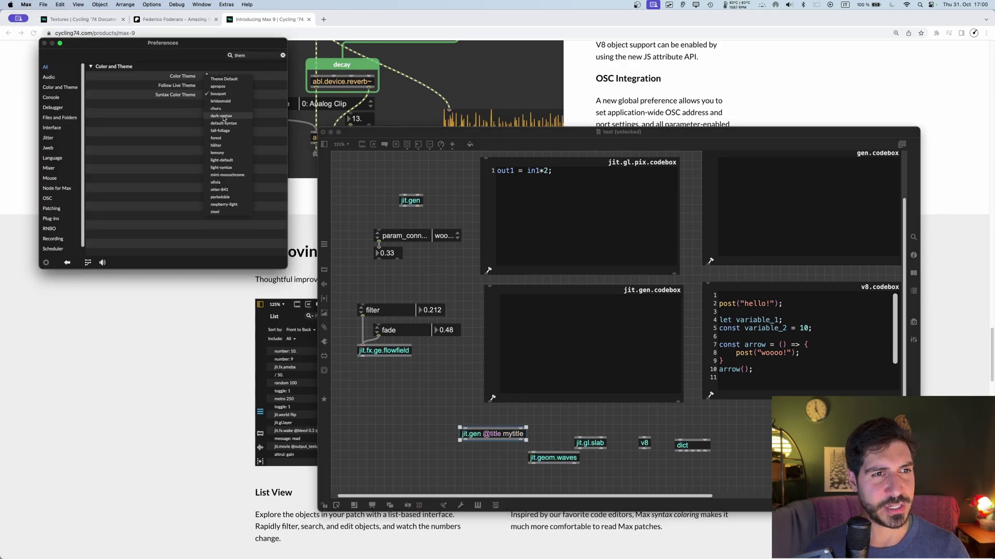
click(224, 117)
click(221, 95)
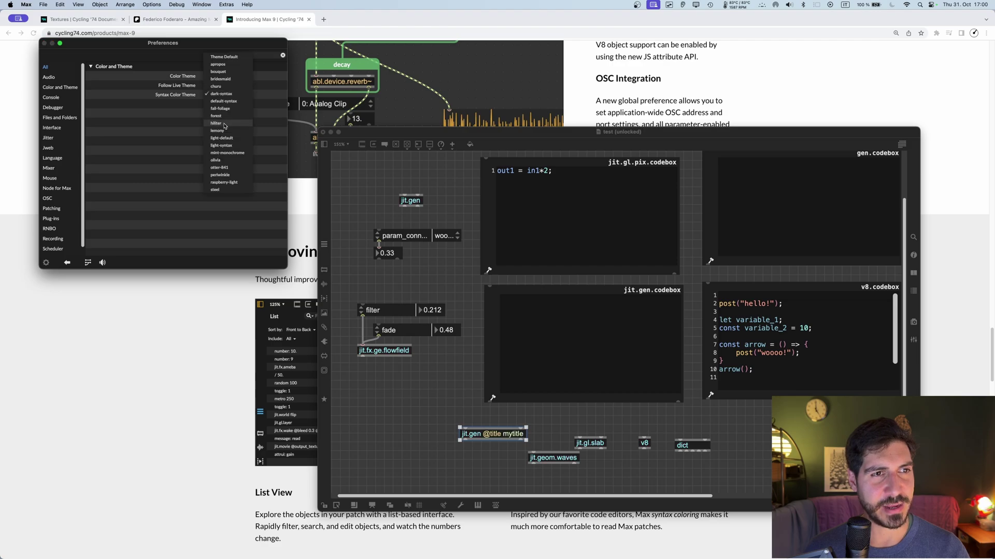
click(224, 125)
click(221, 95)
click(223, 116)
click(216, 99)
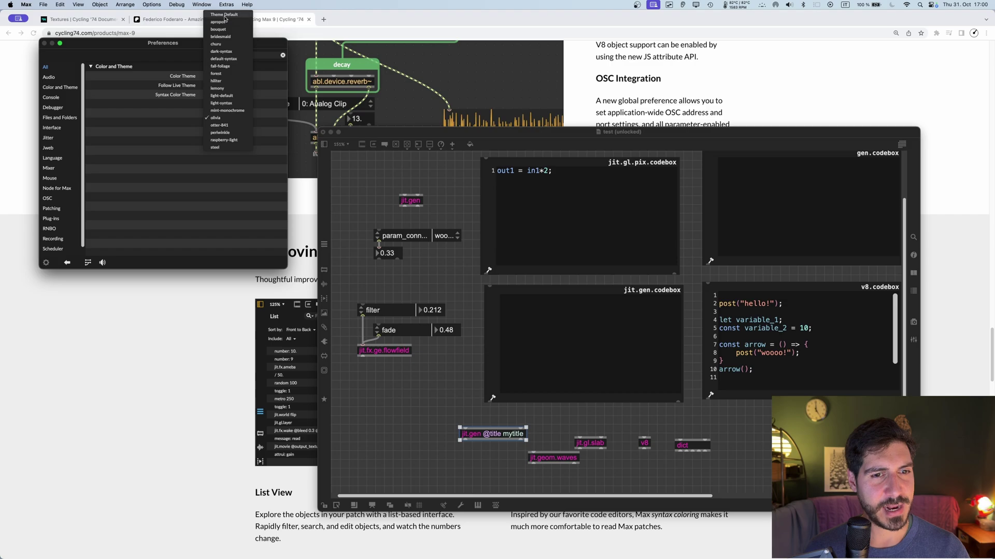
click(225, 15)
click(224, 95)
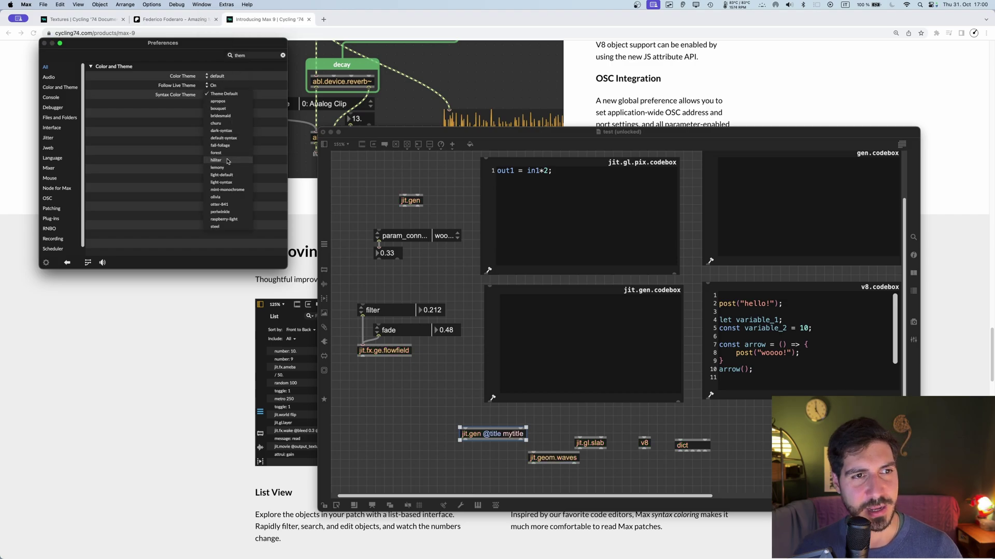
click(226, 162)
click(218, 95)
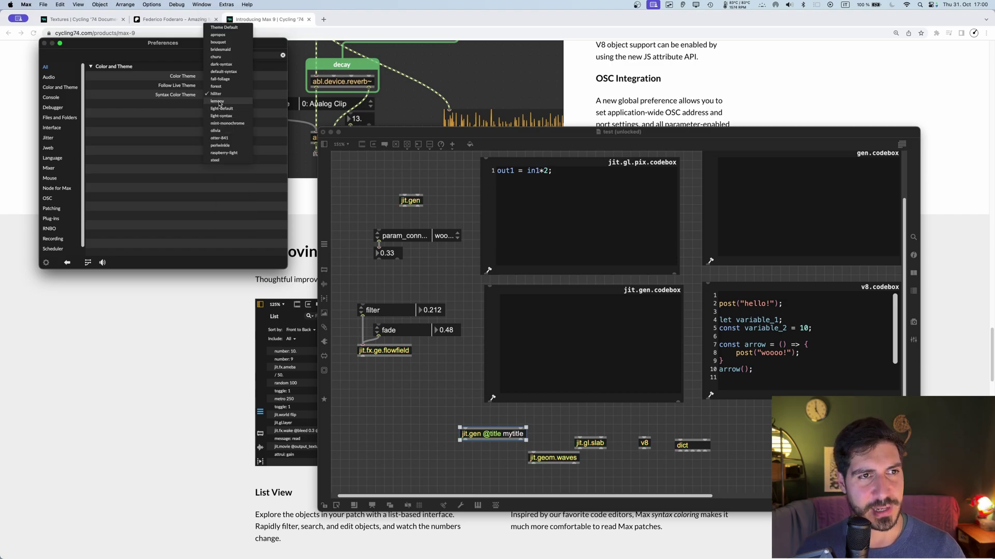
click(219, 101)
click(218, 96)
click(219, 115)
click(218, 96)
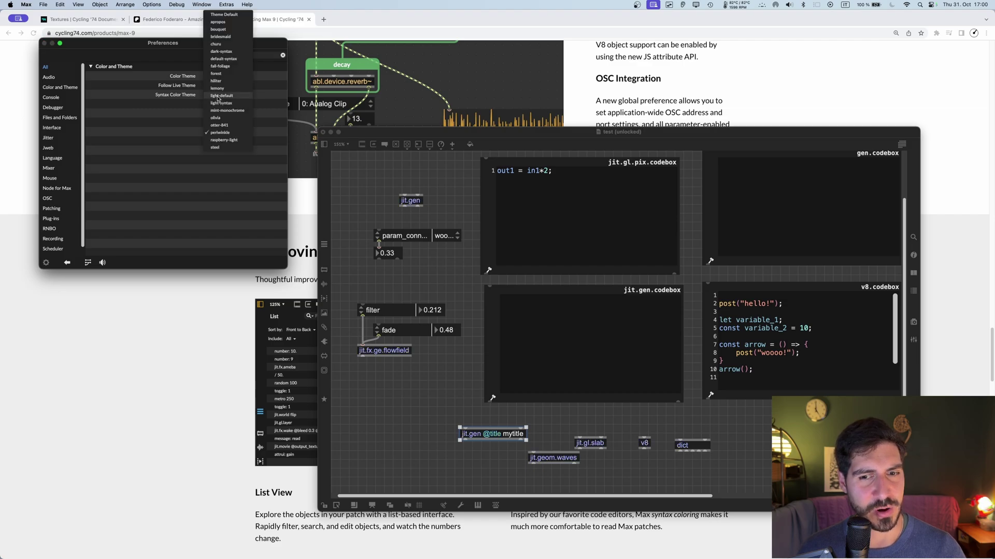
click(218, 17)
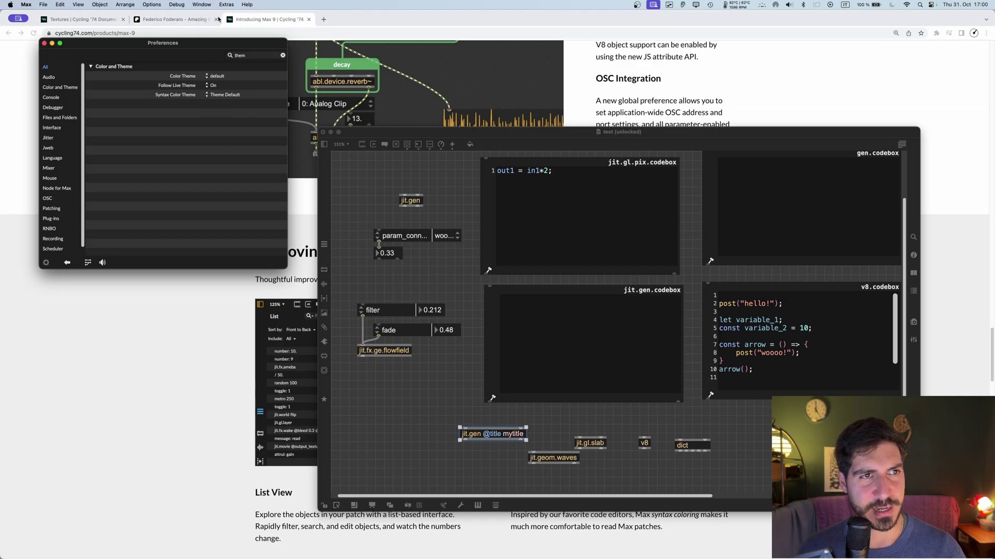
click(224, 78)
click(219, 103)
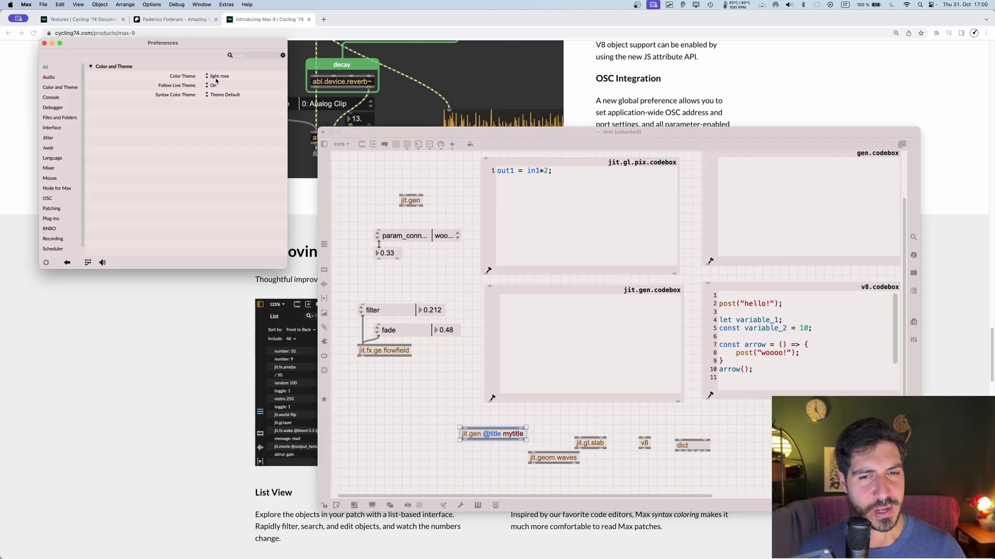
click(217, 80)
click(225, 125)
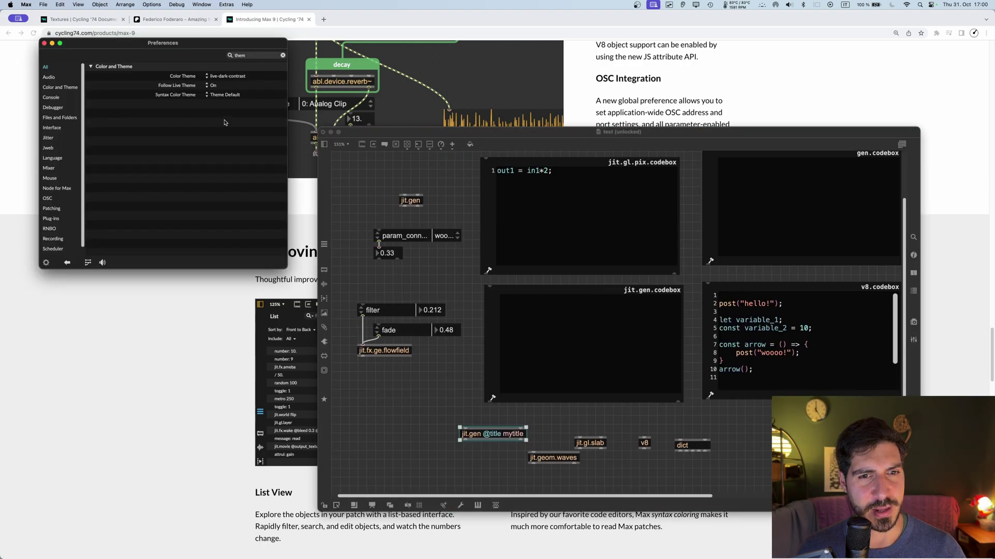
click(218, 78)
click(223, 117)
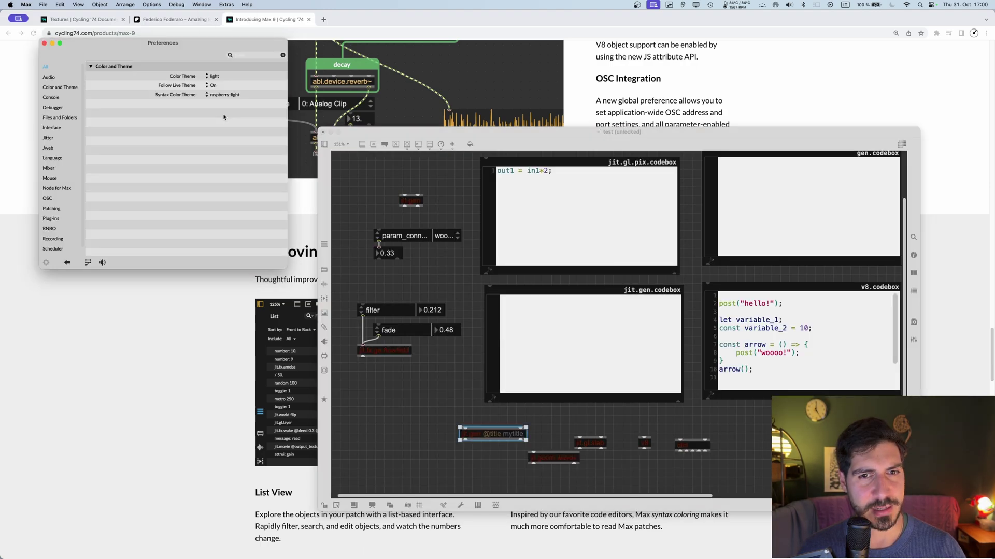
click(213, 78)
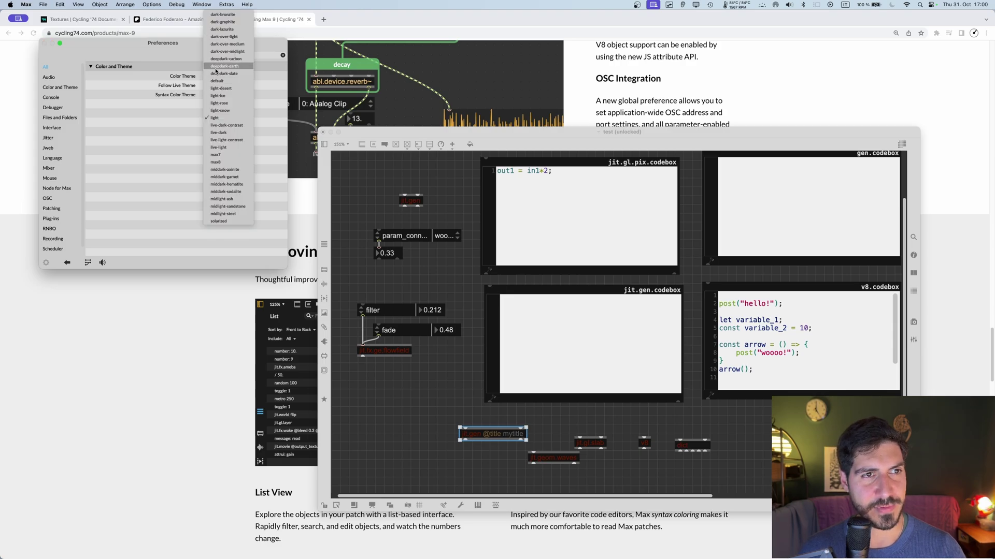
click(217, 80)
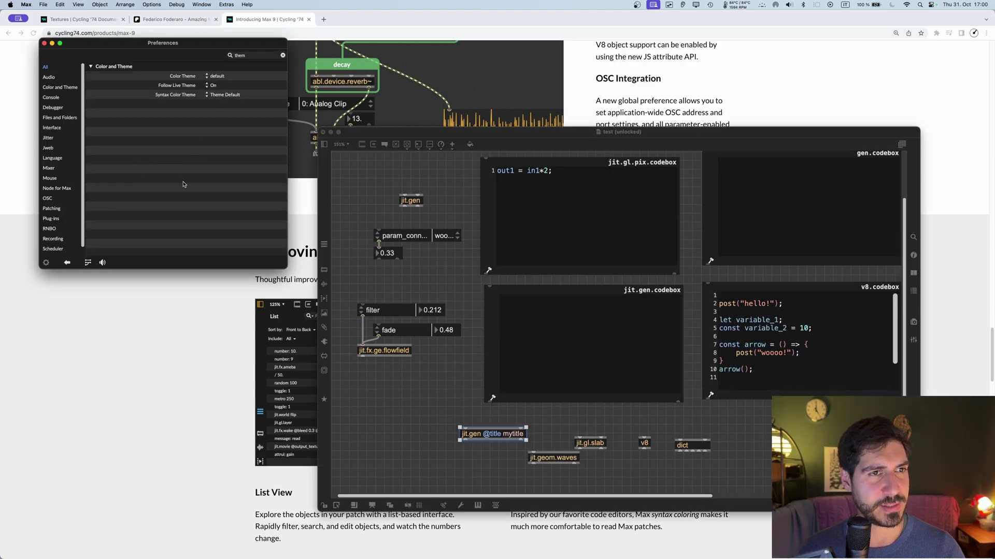
key(super+w)
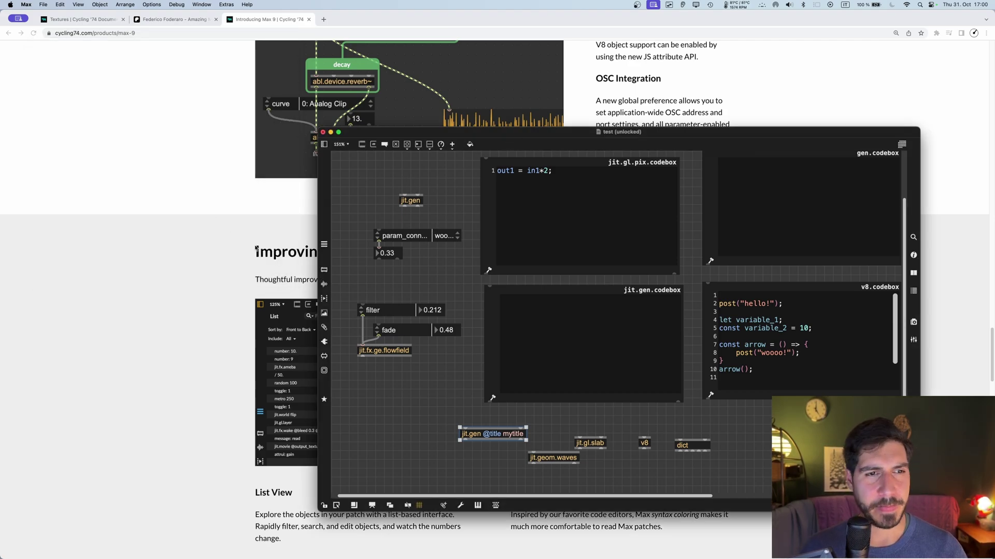
click(266, 235)
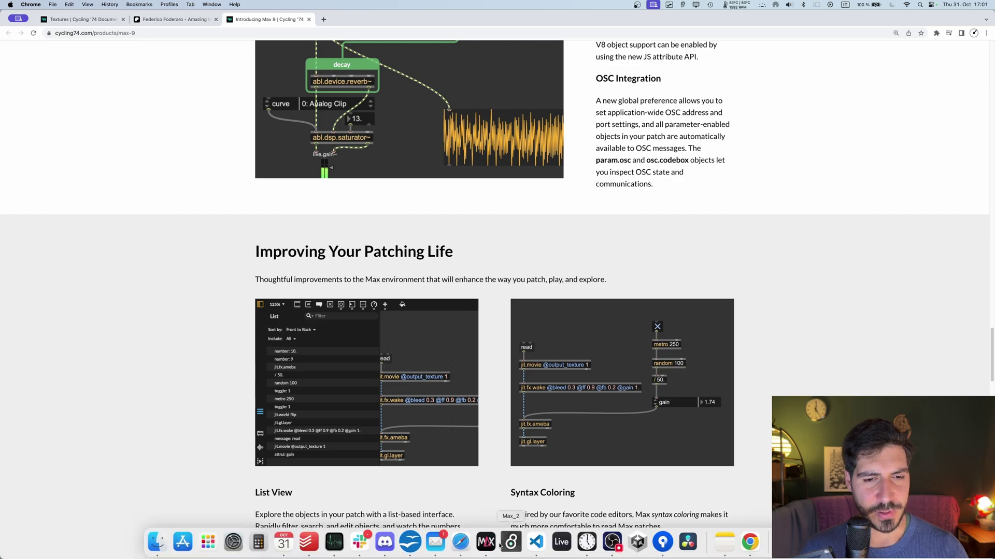
click(492, 547)
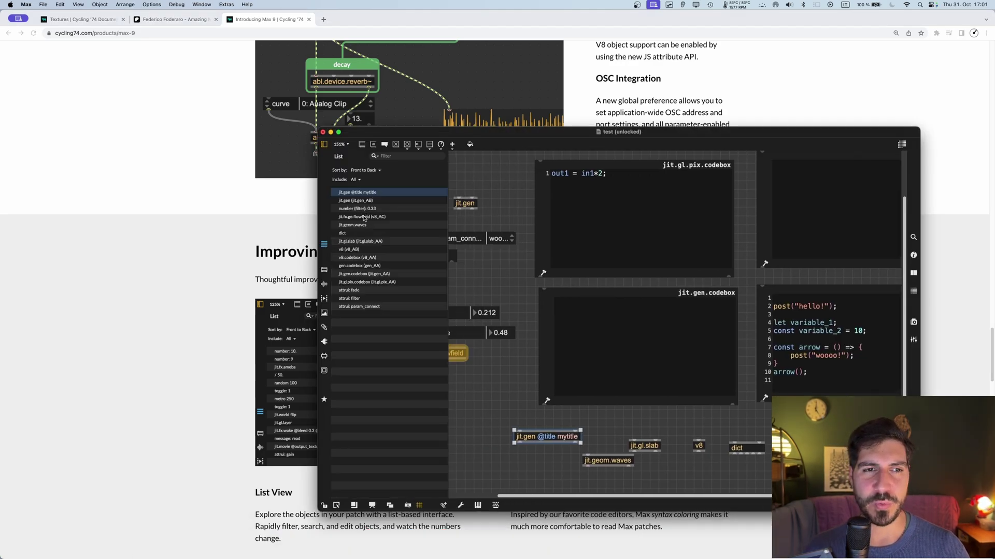
click(357, 290)
click(359, 266)
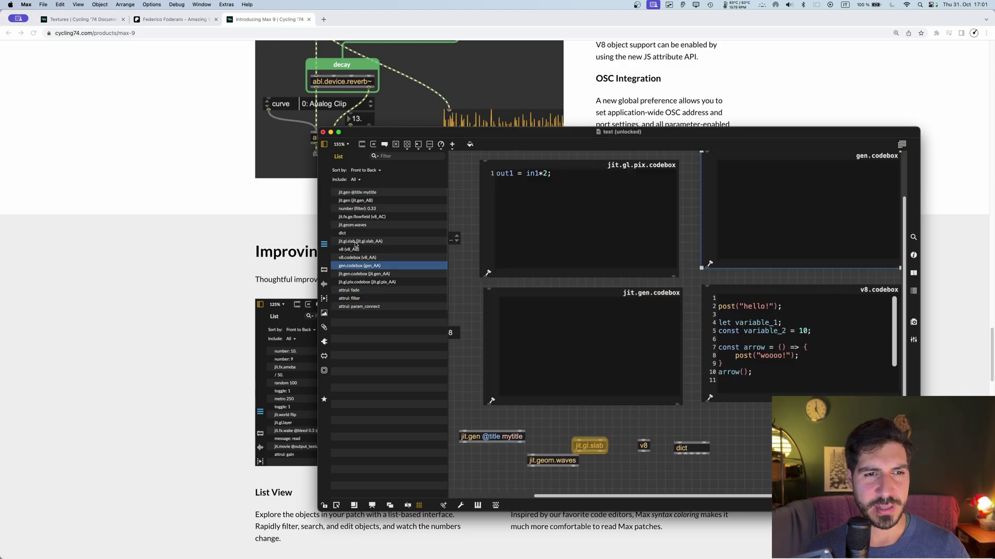
click(355, 207)
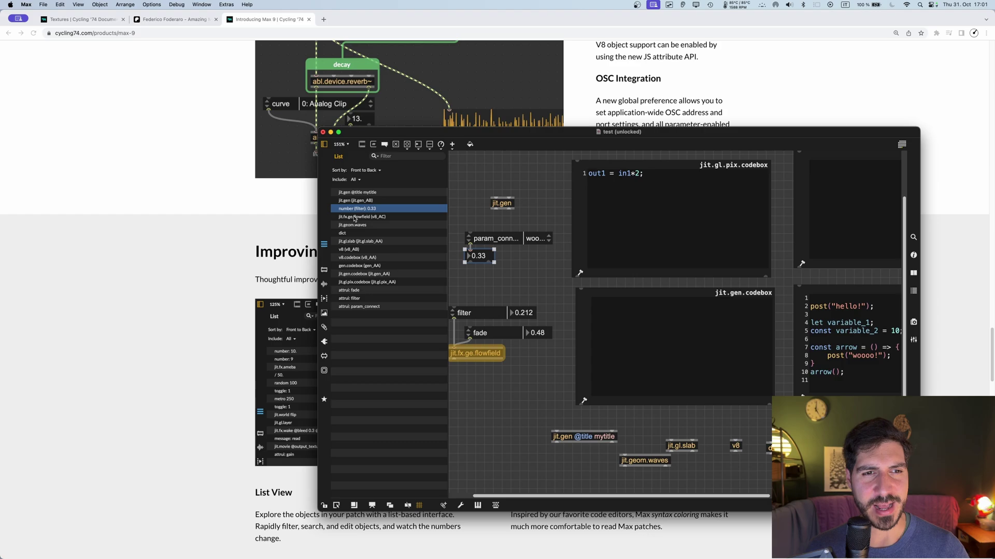
click(357, 201)
click(362, 210)
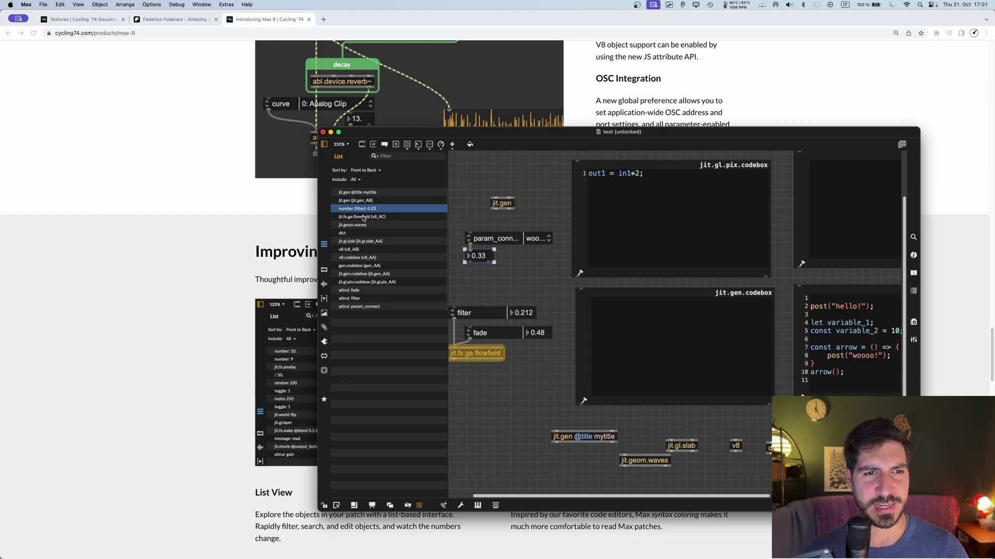
click(367, 226)
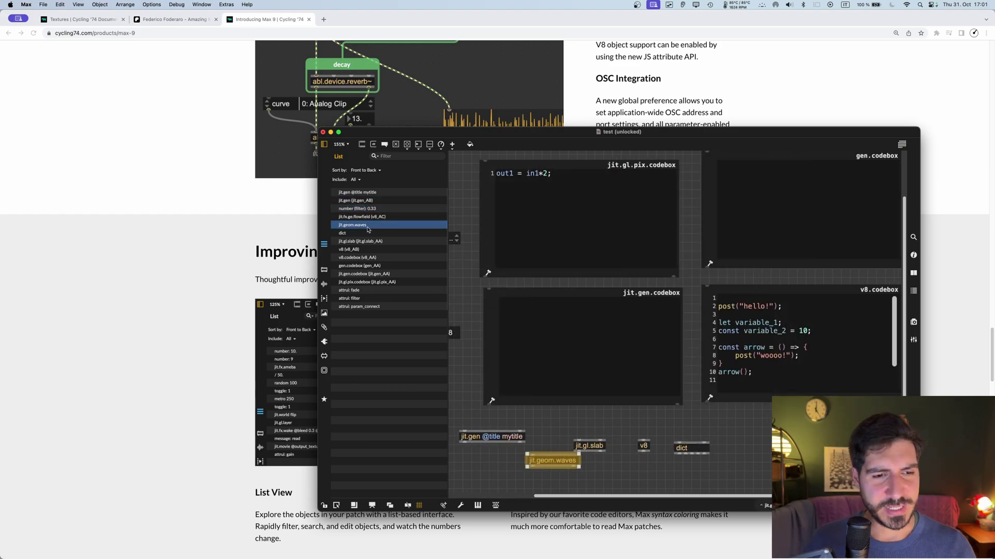
click(366, 218)
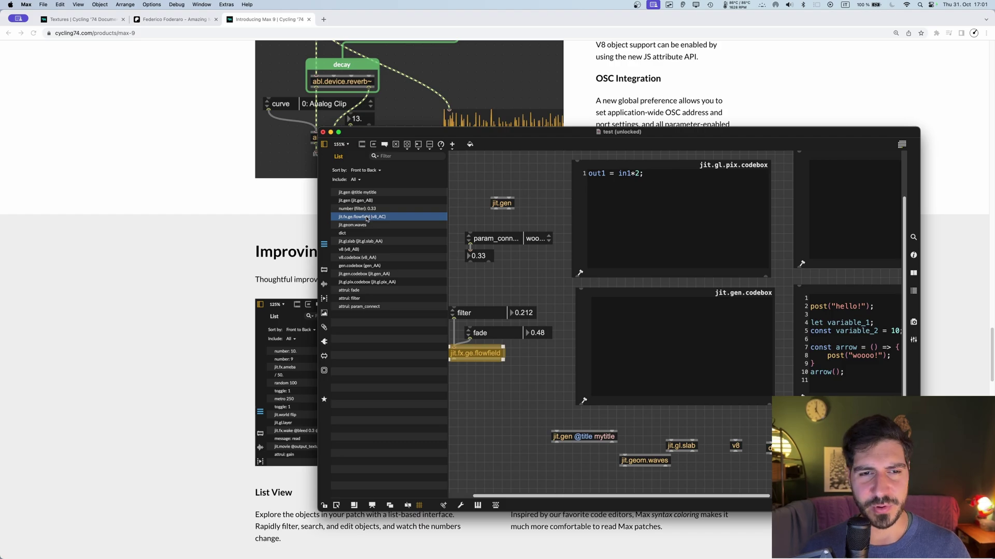
click(357, 193)
click(324, 244)
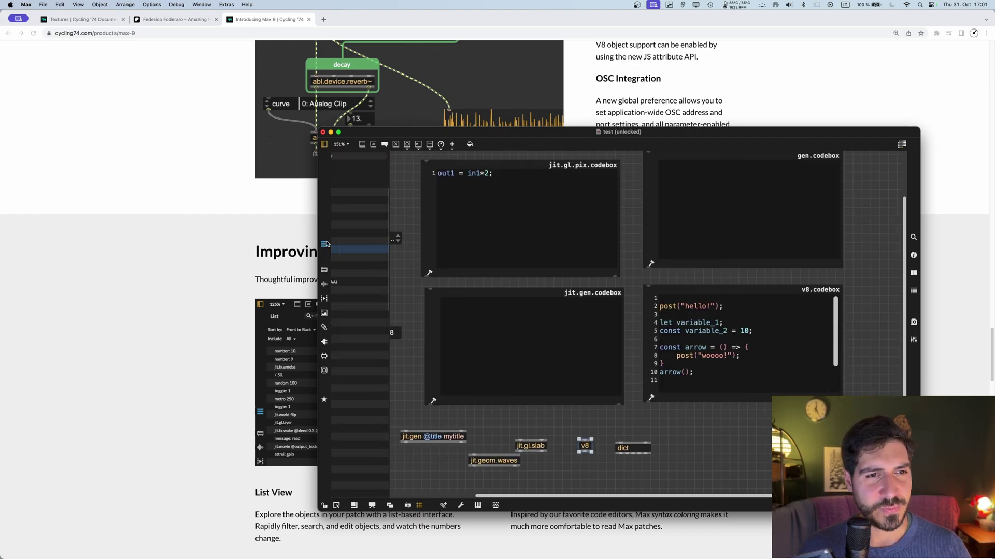
click(272, 244)
scroll(272, 244, down, 6)
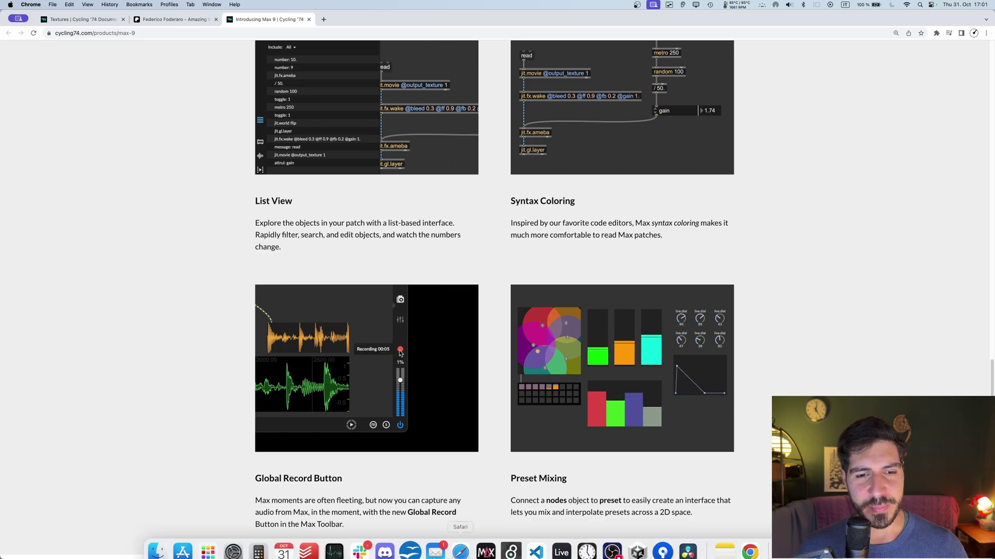
Step: Bring up the Jitter render window and lock the test patcher
click(486, 549)
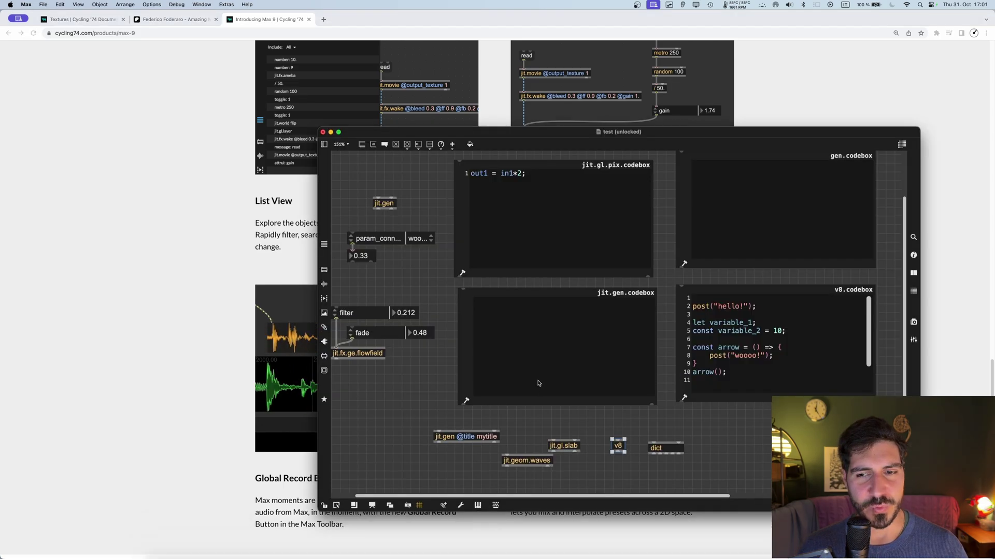
click(763, 435)
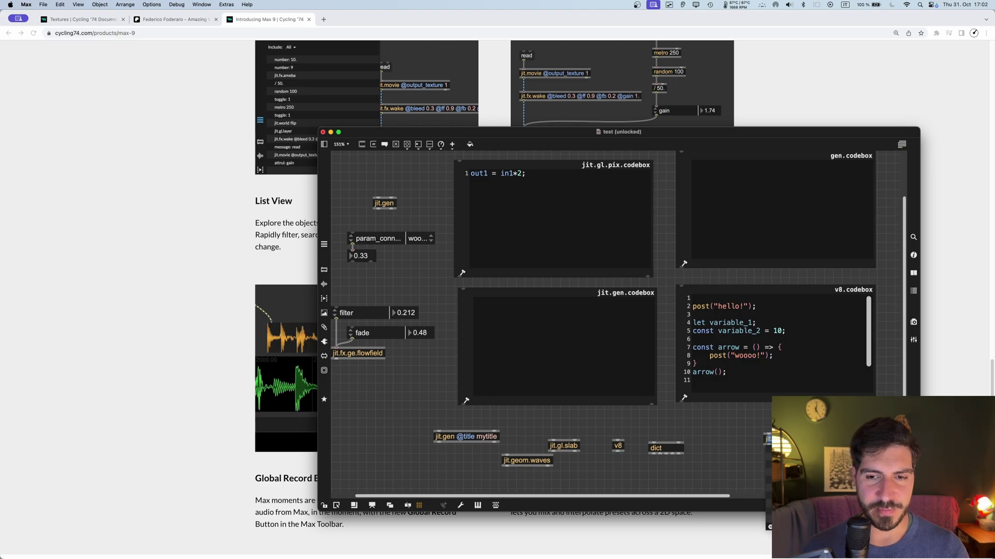
key(Return)
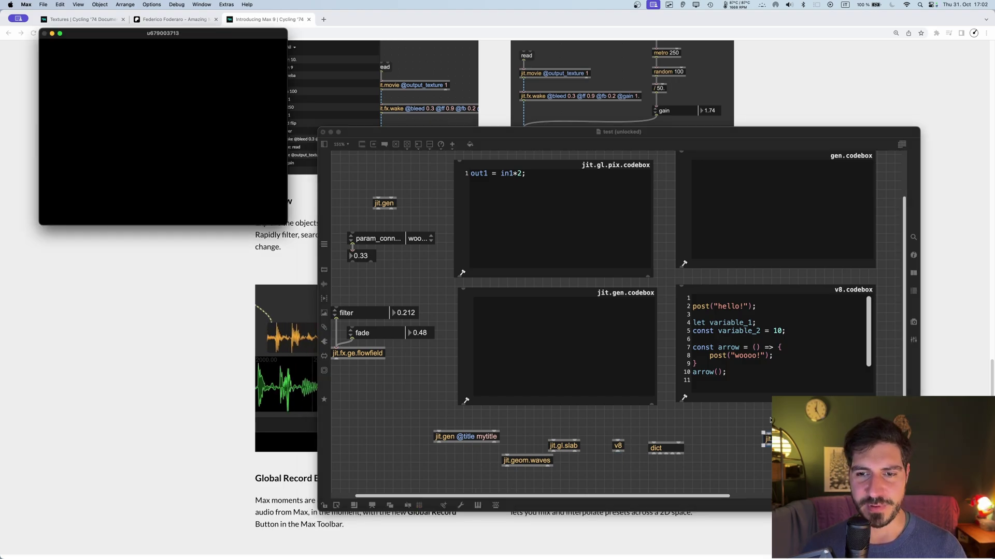
click(758, 417)
key(super+e)
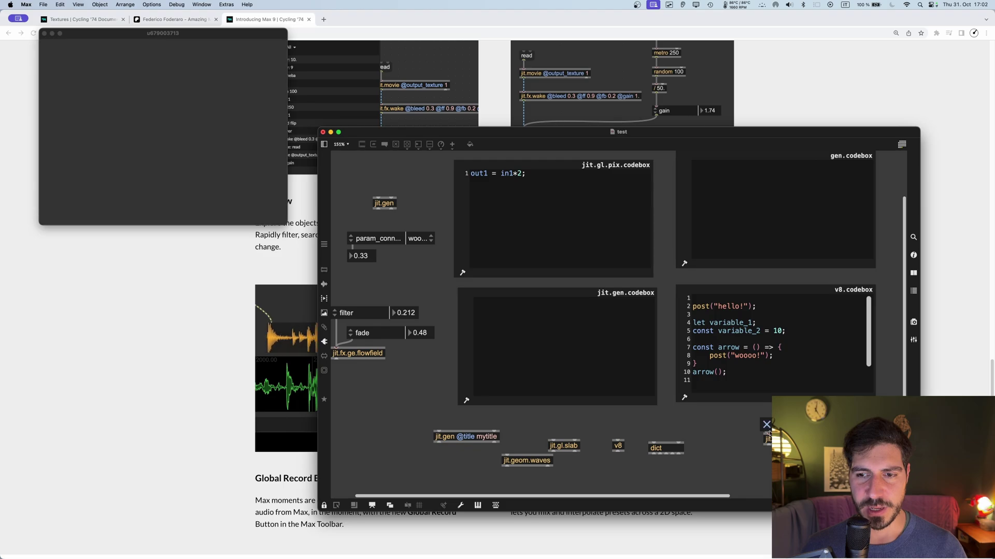
Step: Cancel closing the patcher, re-lock it, and scroll the Max 9 web page toward the REPL section
key(super+w)
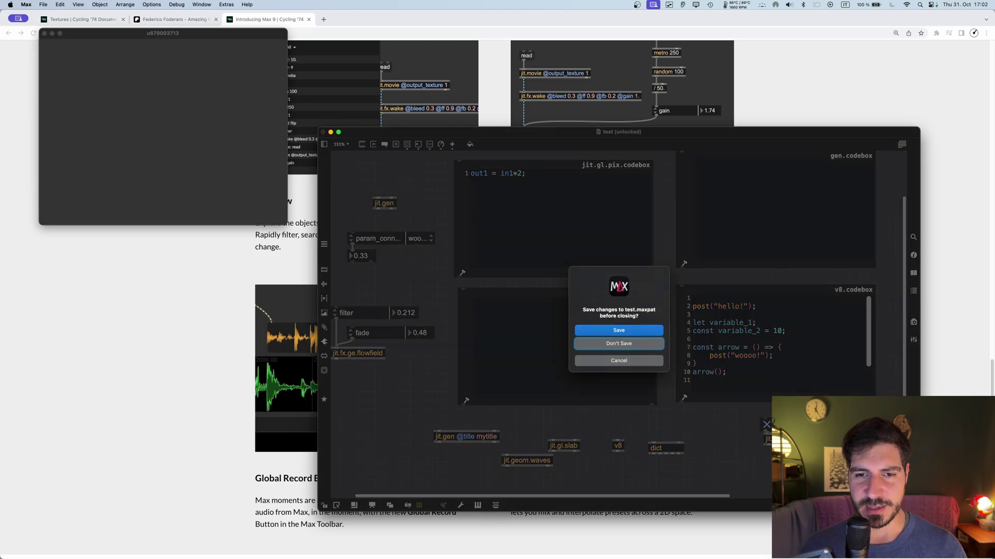
click(654, 362)
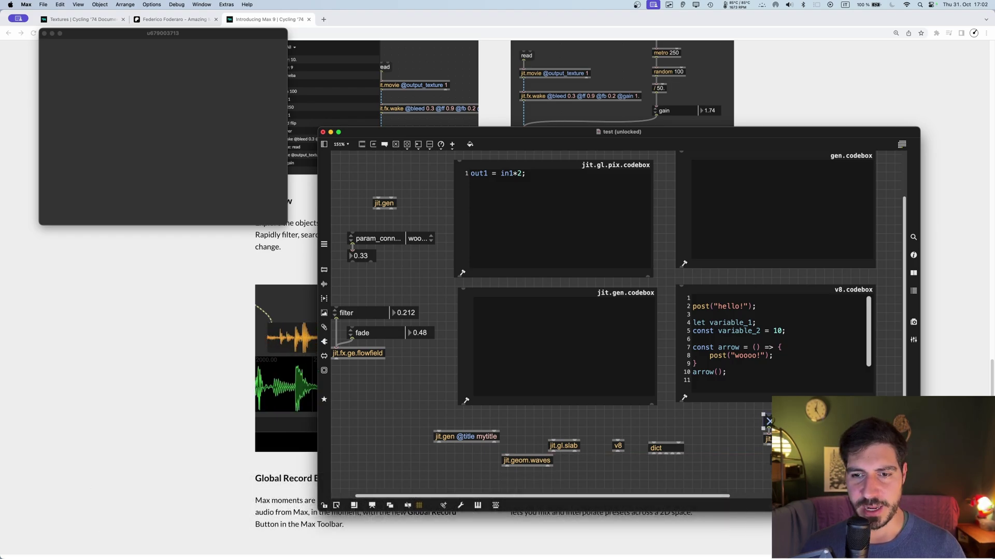
key(super+e)
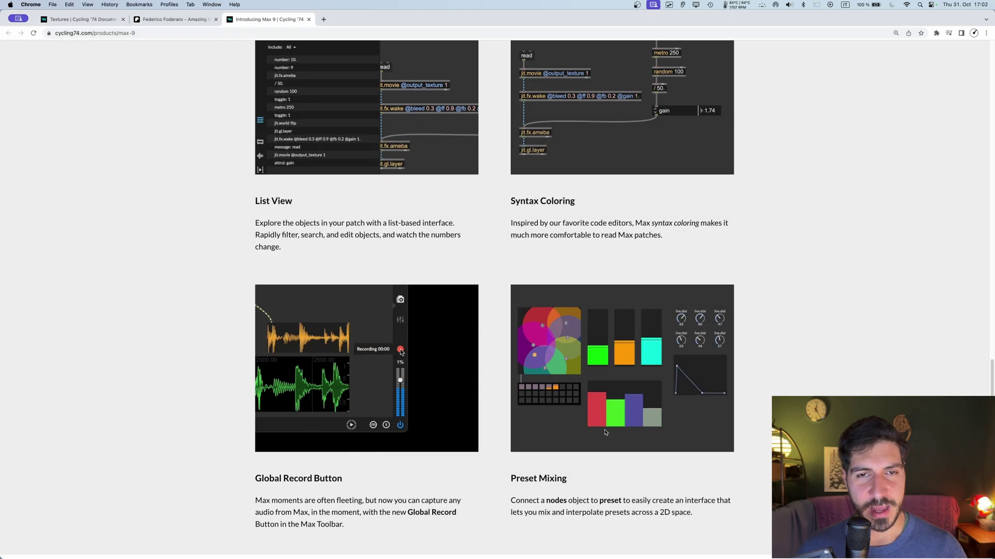
key(super+tab)
scroll(385, 298, down, 3)
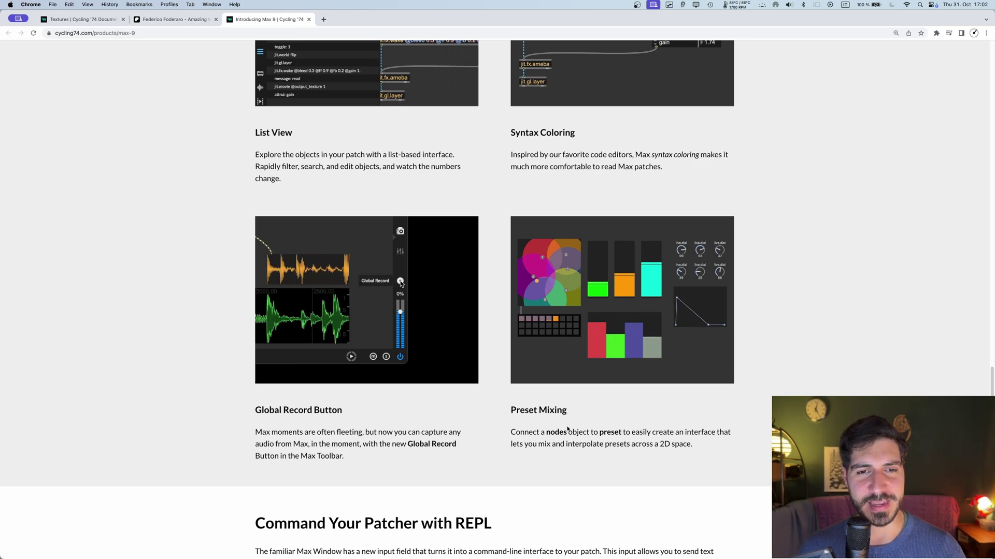
Step: Open the preset help's interpolation tab and raise the float to about 2 to blend preset slots
click(496, 548)
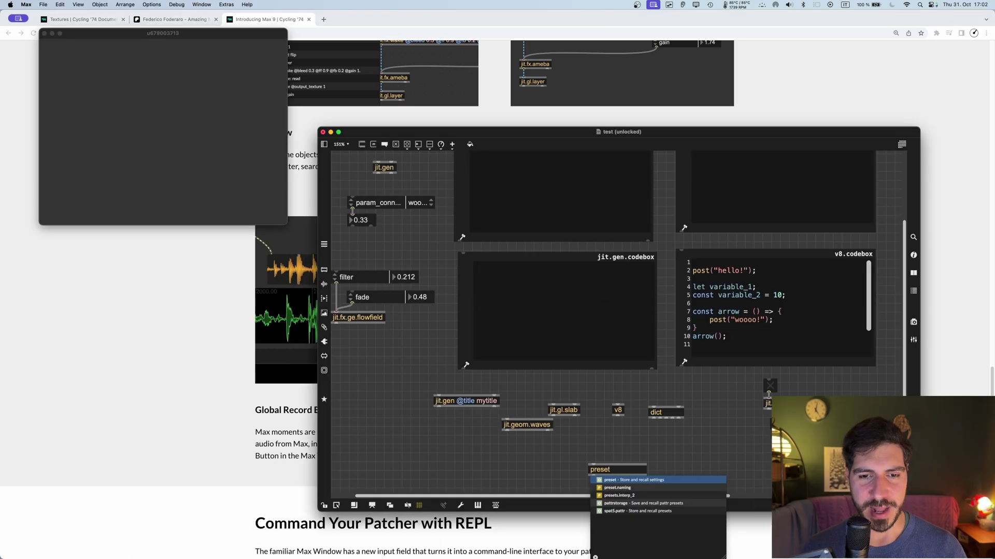
right_click(589, 461)
click(601, 283)
click(211, 46)
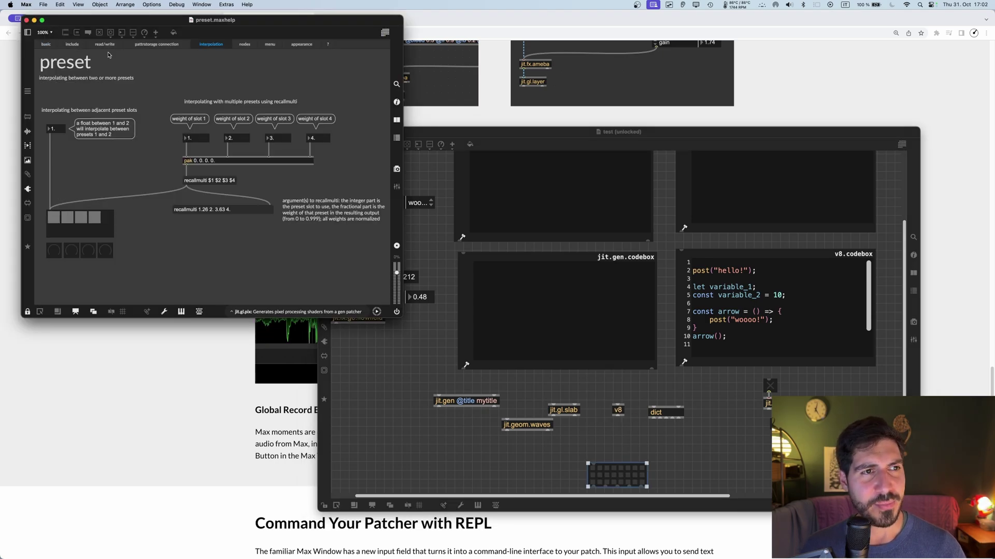
drag(54, 128, 54, 119)
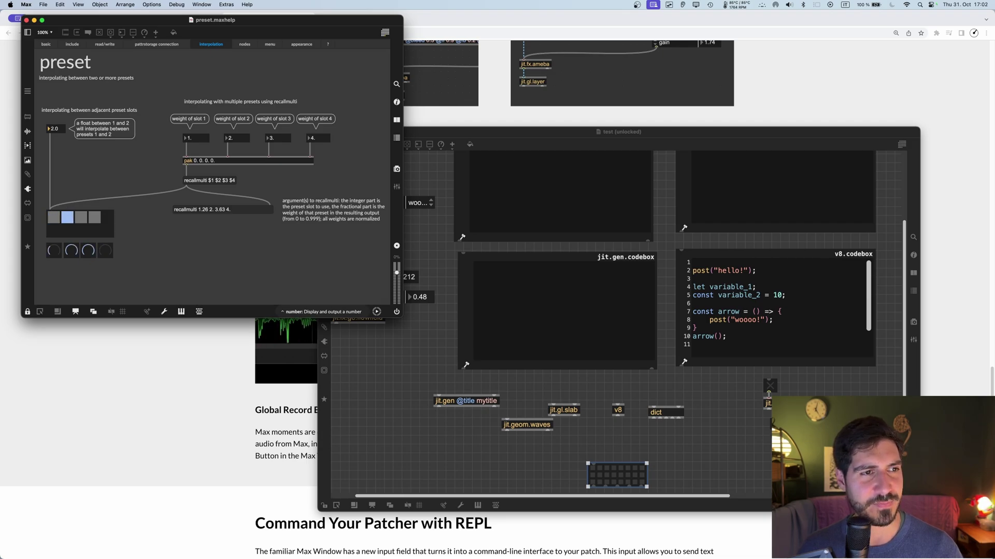
Step: Scroll Chrome's Max 9 page to New in Jitter, showing In-Window UI Objects and 3D Widgets
key(super+Tab)
scroll(398, 273, down, 10)
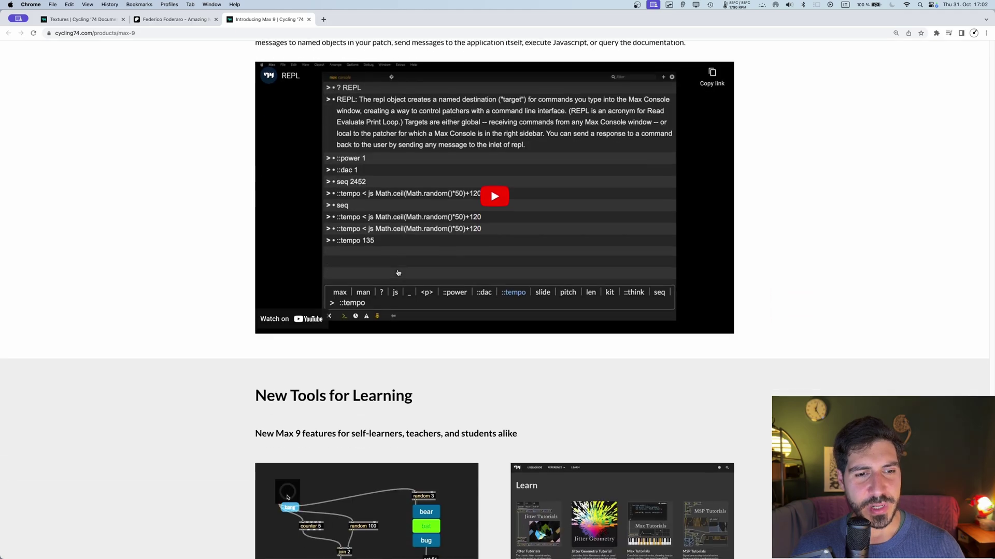
scroll(408, 176, up, 5)
scroll(426, 277, down, 5)
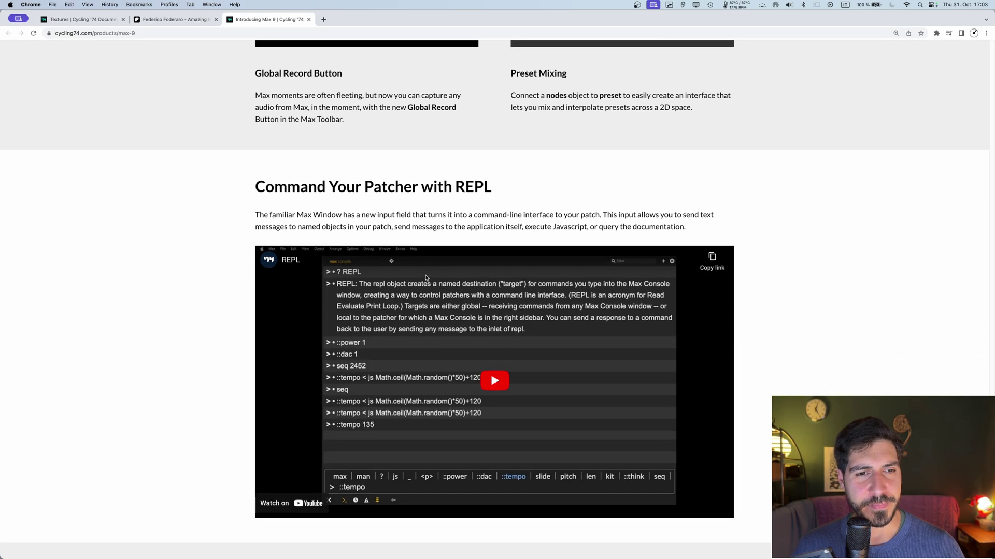
scroll(426, 278, down, 3)
scroll(426, 278, down, 10)
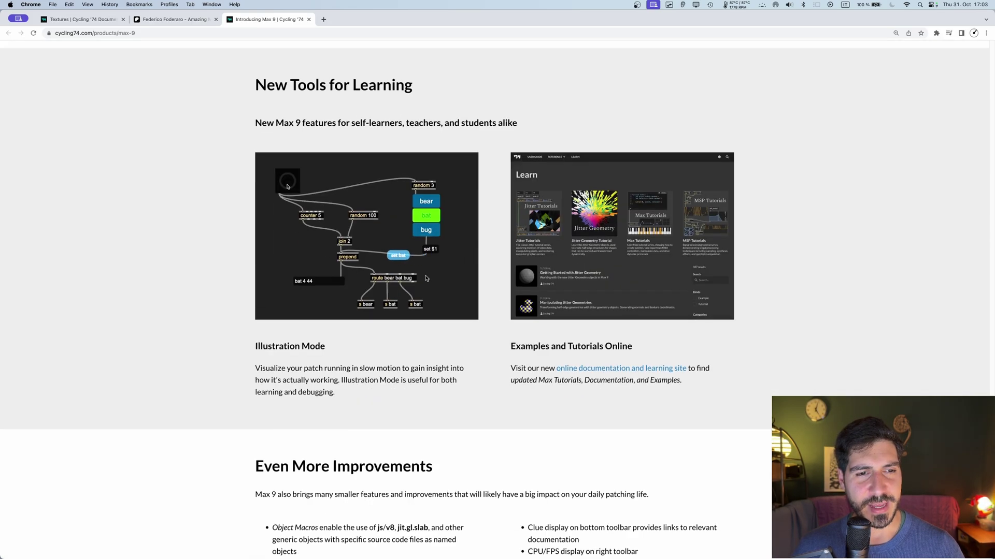
scroll(425, 275, up, 15)
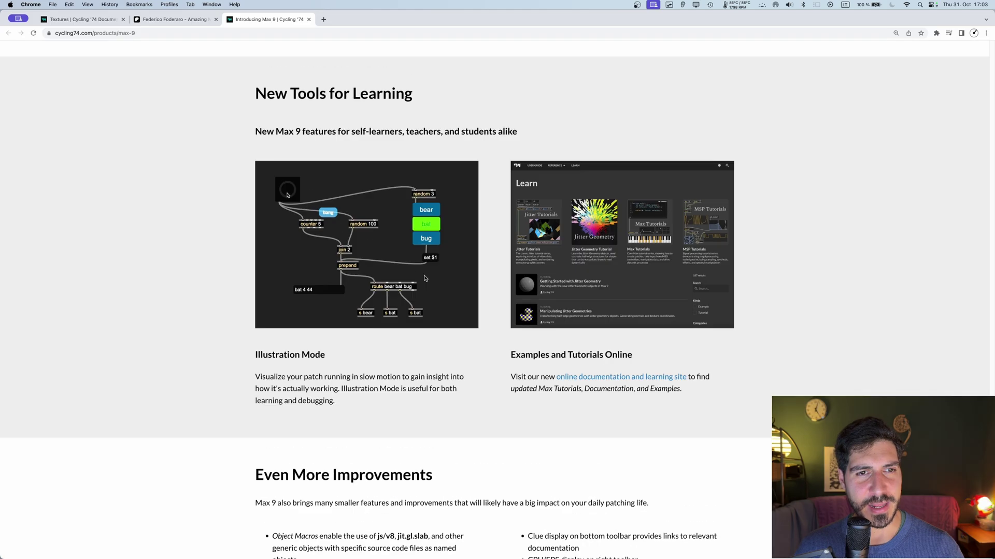
scroll(426, 277, up, 7)
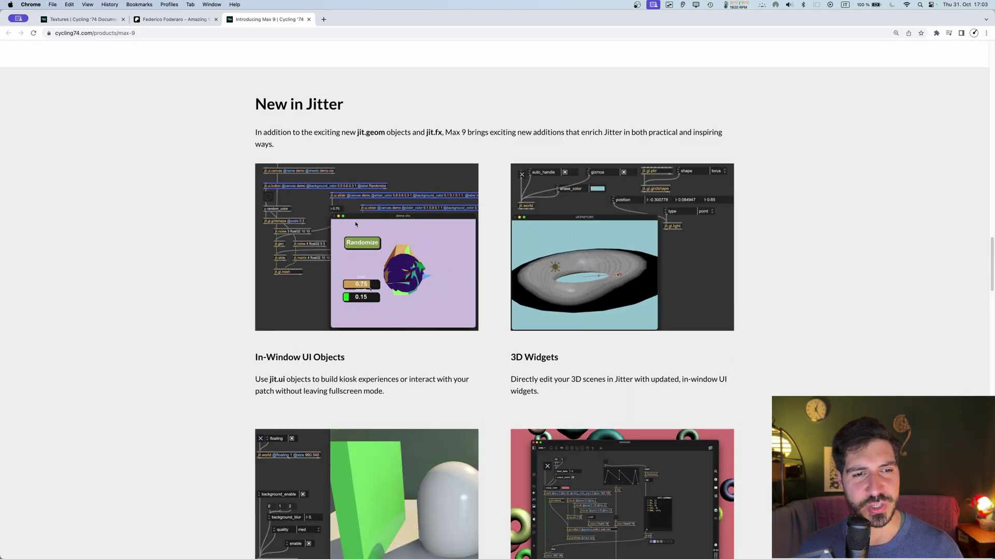
scroll(494, 224, up, 3)
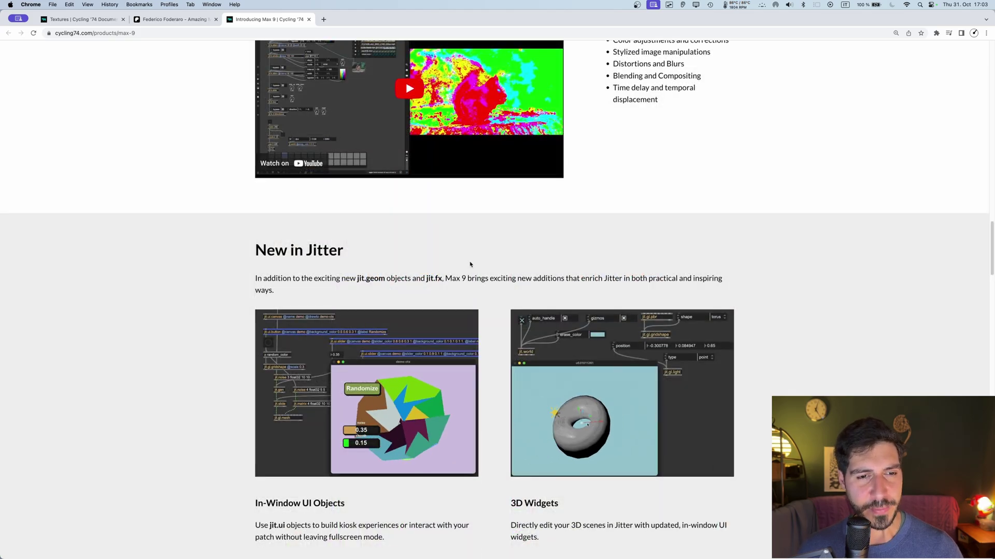
Step: Create a jit.ui.button object and open its help patcher beside the render window
click(481, 551)
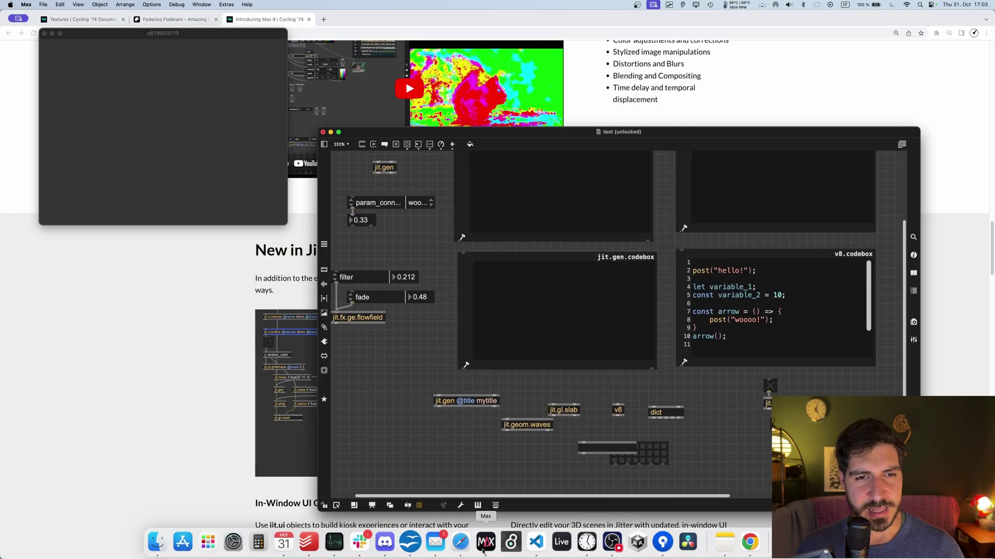
text(njit.ui.b)
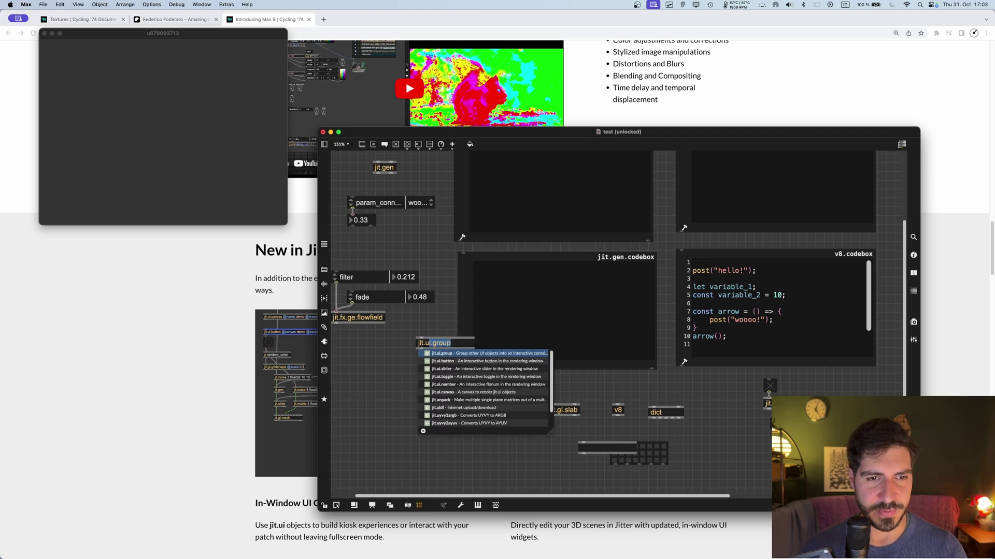
text(ut)
key(Return)
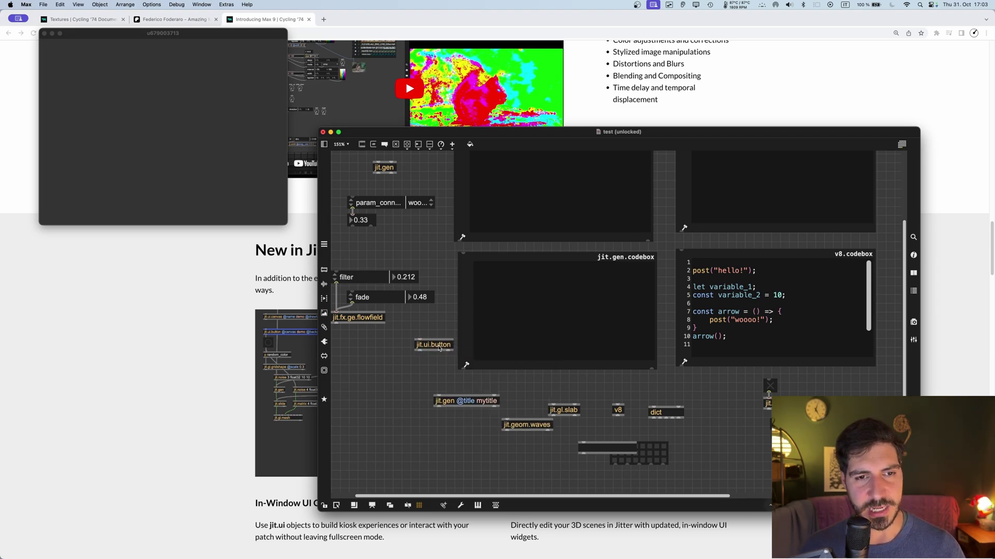
alt+click(436, 351)
drag(166, 36, 498, 122)
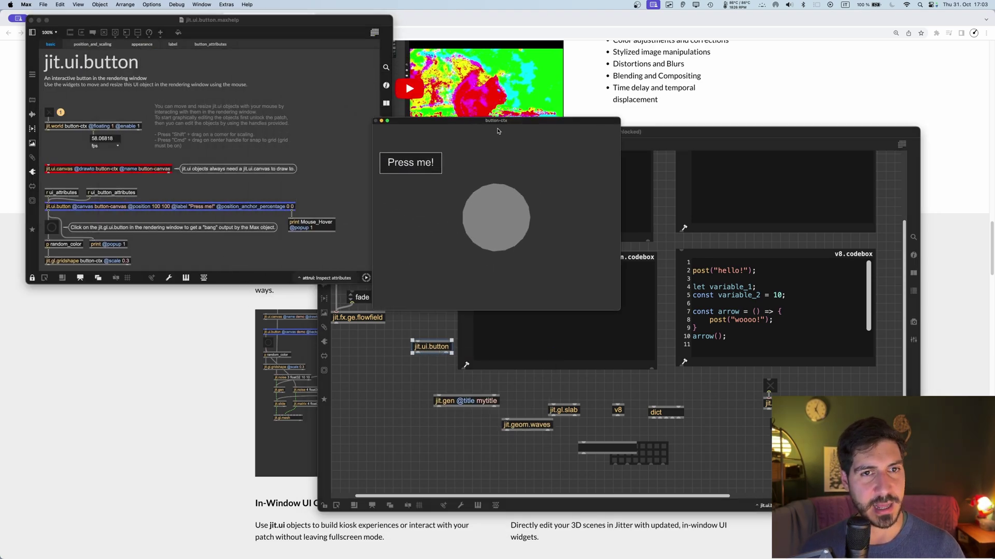
Step: Press the Press me! demo button several times to recolour the circle
click(434, 167)
click(434, 168)
click(434, 167)
click(434, 168)
click(434, 167)
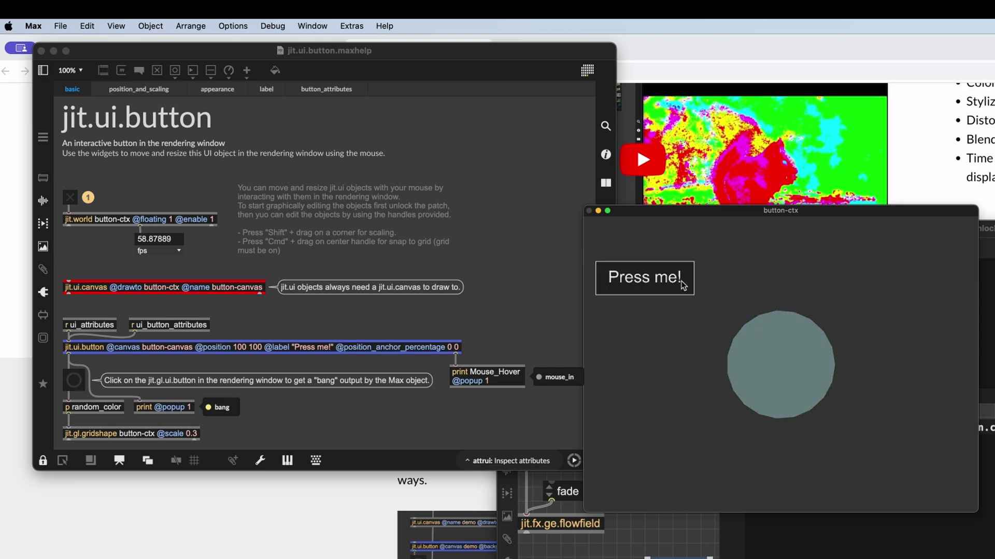
click(539, 271)
key(super+e)
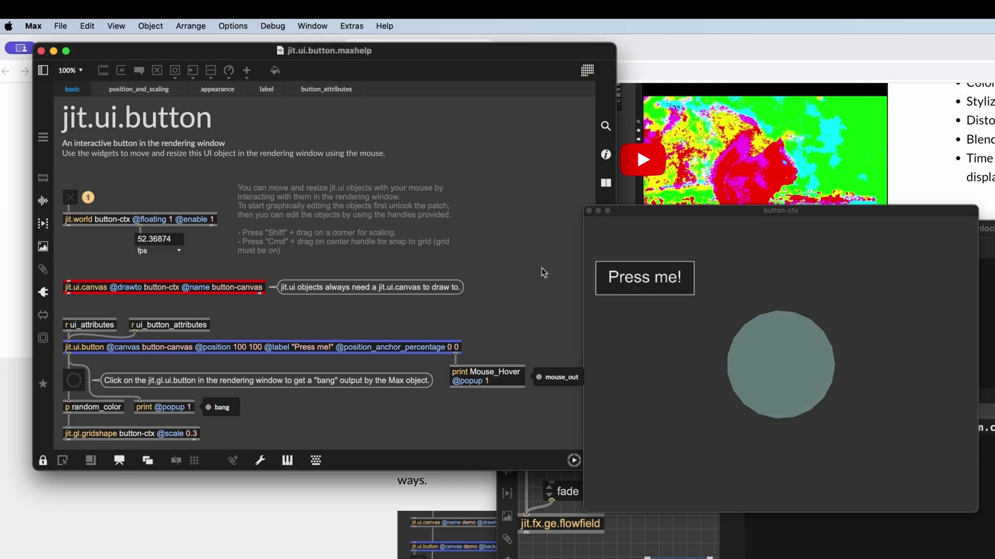
key(super+e)
click(689, 282)
click(689, 282)
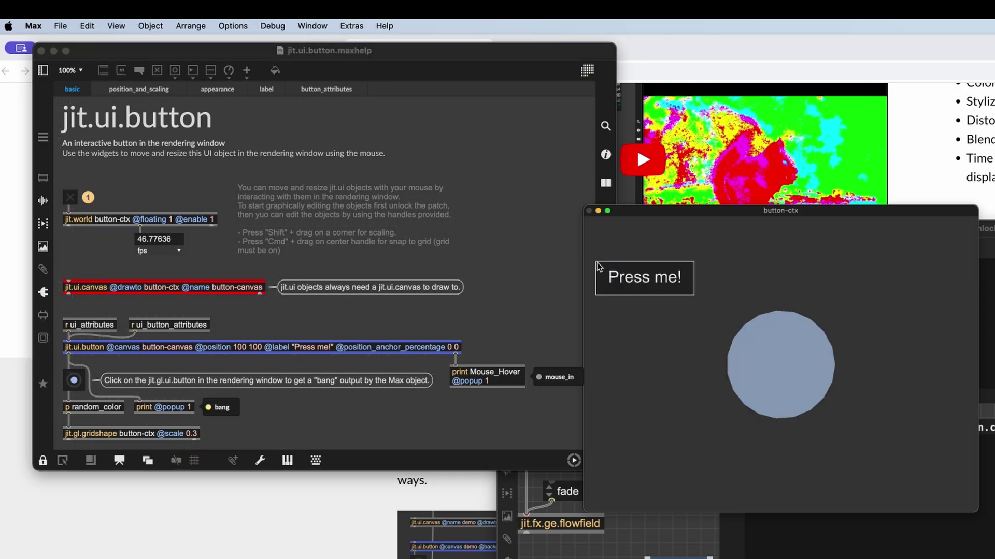
Step: Resize the Press me! button to 115x110 px and move it right
key(super+e)
drag(695, 296, 666, 329)
drag(631, 298, 655, 295)
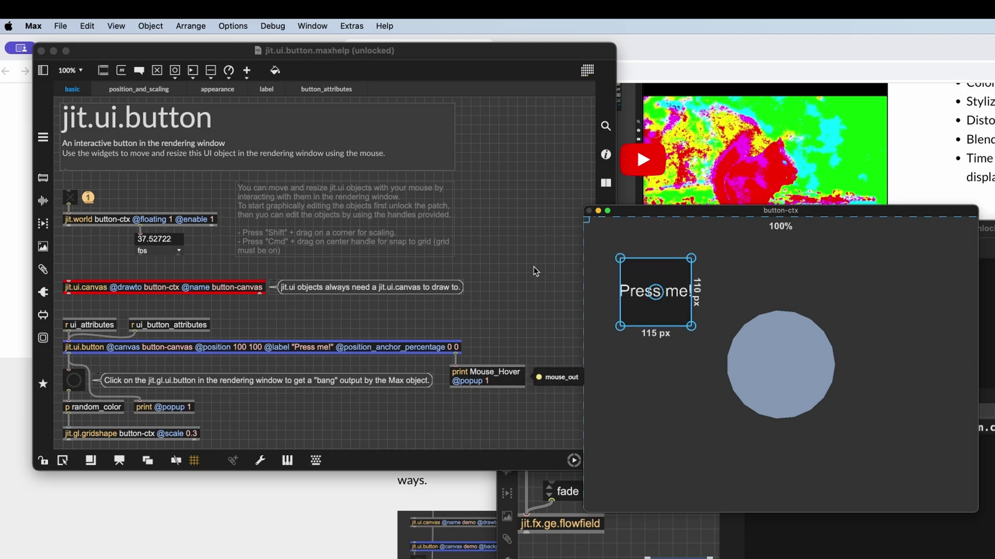
click(575, 288)
key(super+e)
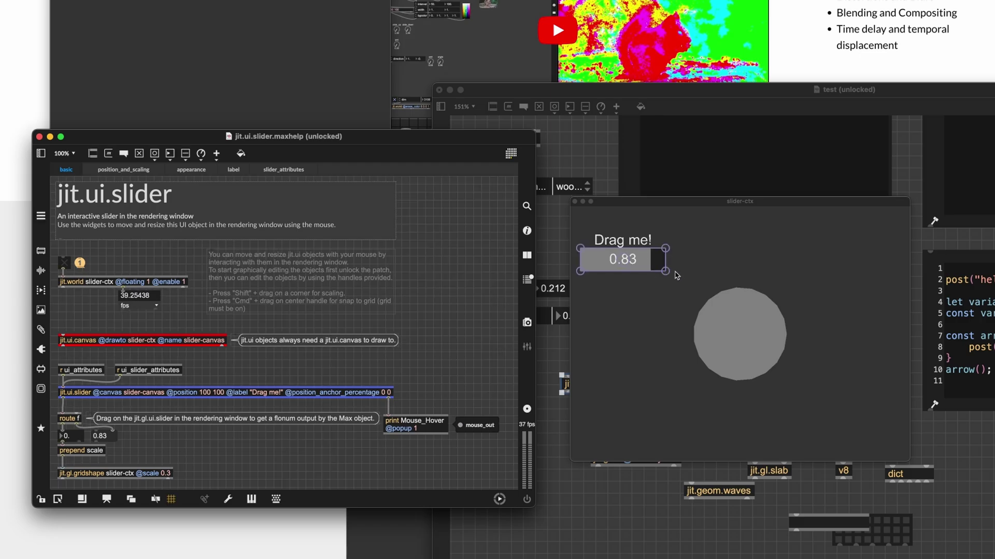
Step: Enlarge the Drag me! slider, set it to 0.65, and move it up and right
key(super+e)
drag(665, 270, 651, 405)
key(super+e)
click(631, 306)
key(super+e)
drag(631, 306, 654, 276)
Step: View the slider's appearance options, stretch it into a wide bar, and close the help
click(418, 283)
key(super+e)
click(191, 169)
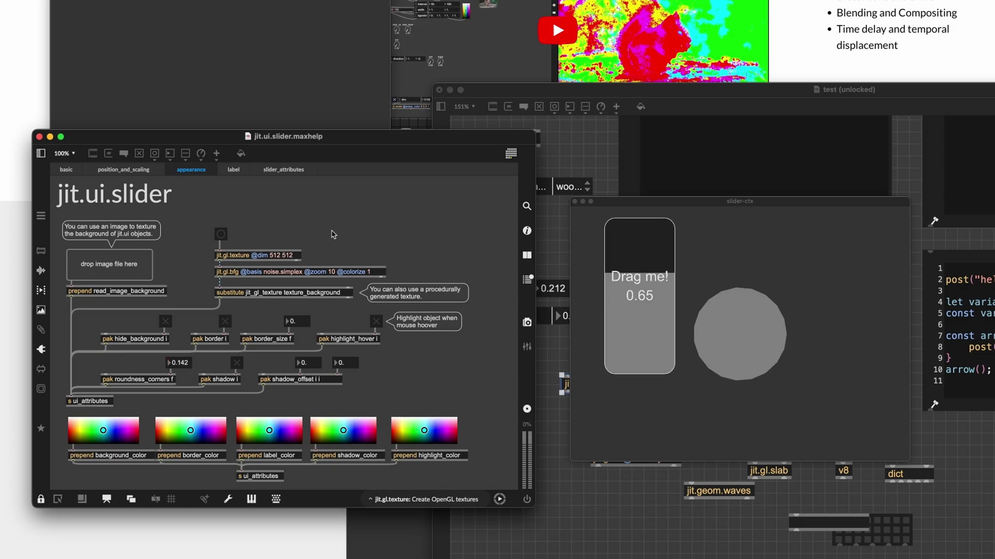
key(super+e)
drag(675, 374, 645, 290)
key(super+w)
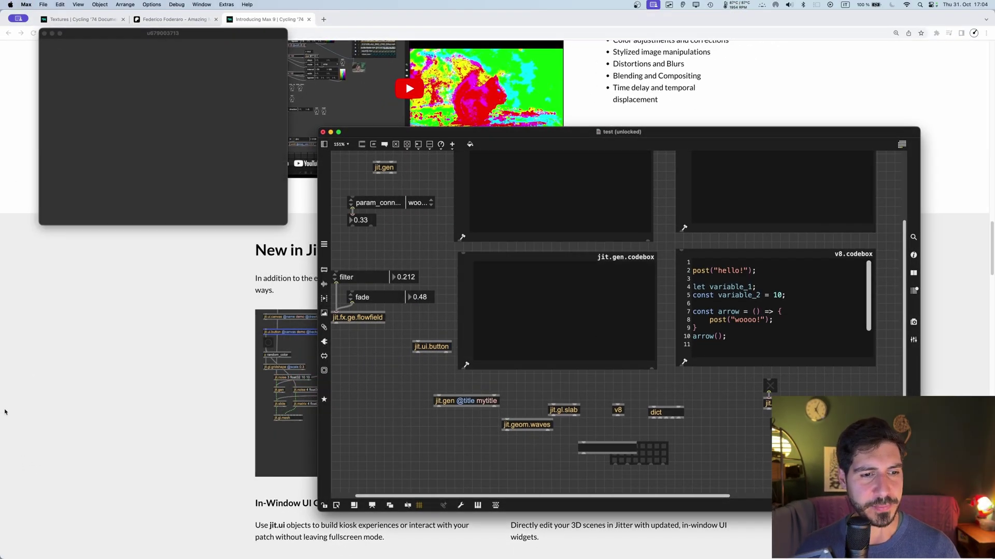
Step: Scroll further down the Max 9 web page in Chrome
click(6, 416)
scroll(635, 238, down, 5)
scroll(635, 237, up, 4)
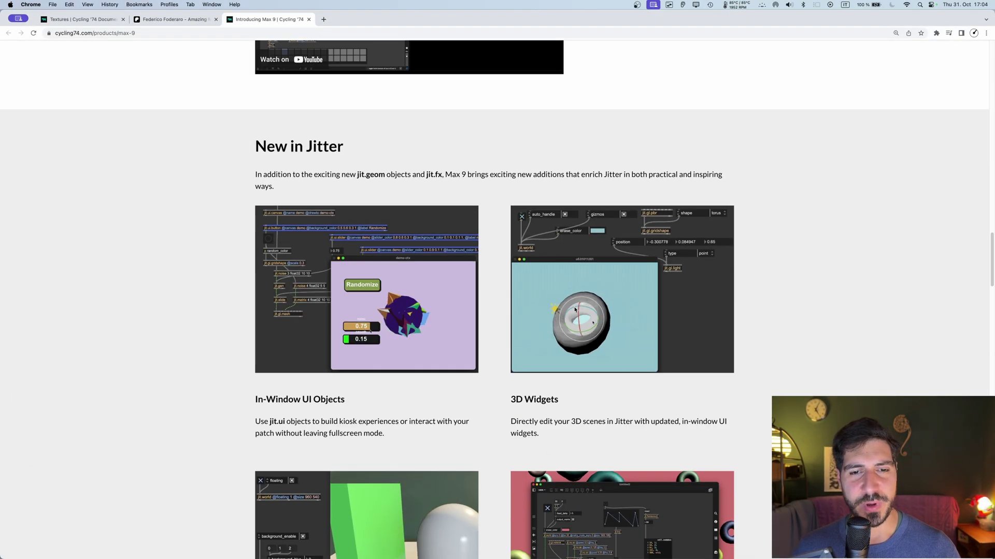
scroll(536, 382, down, 3)
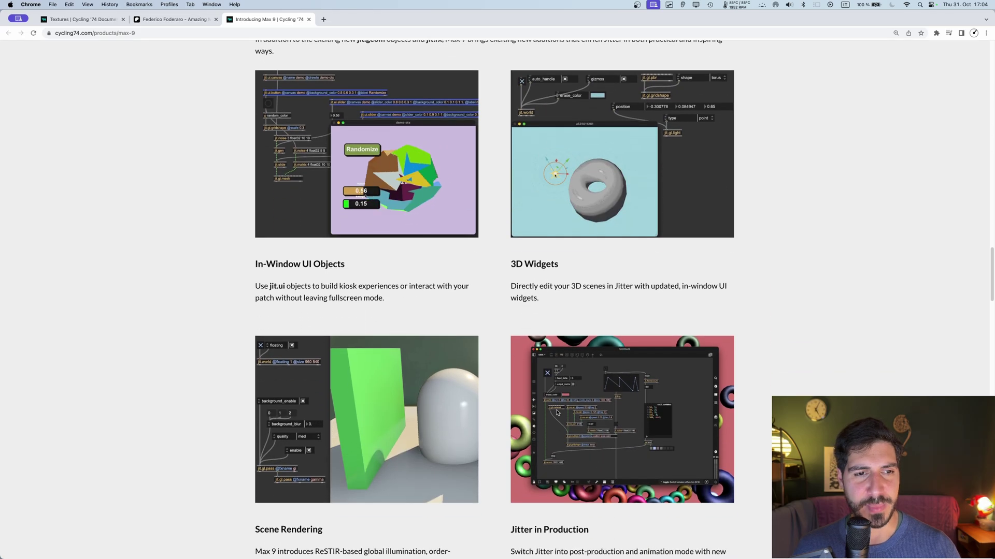
scroll(557, 404, down, 3)
Step: Open the jit.world help, render the my-world scene, and grab a sphere in it
key(super+Tab)
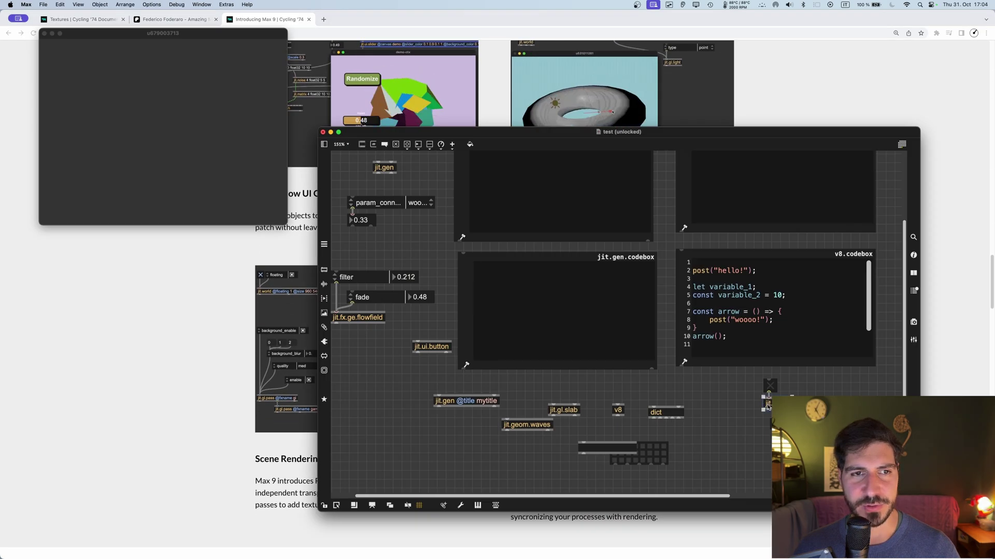
alt+click(767, 404)
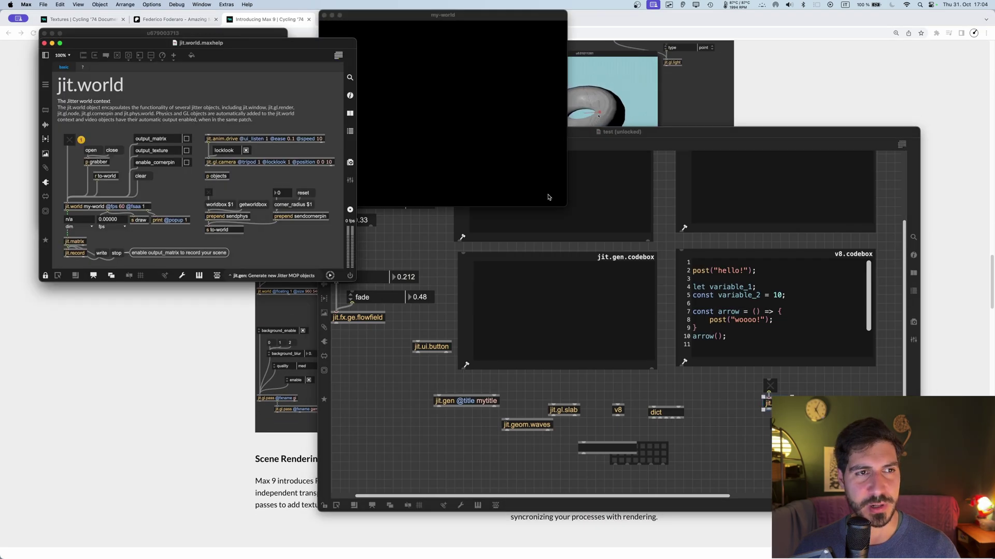
click(68, 141)
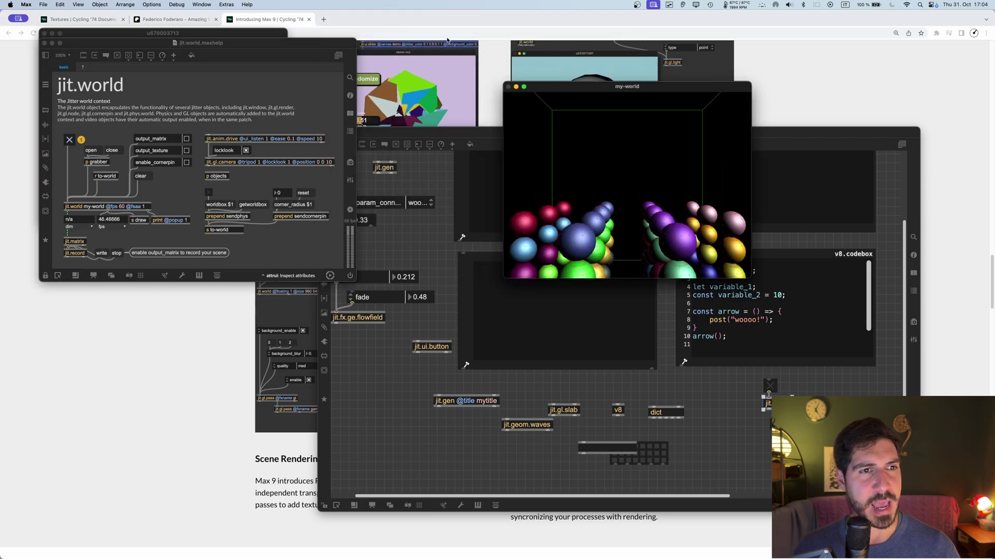
click(592, 202)
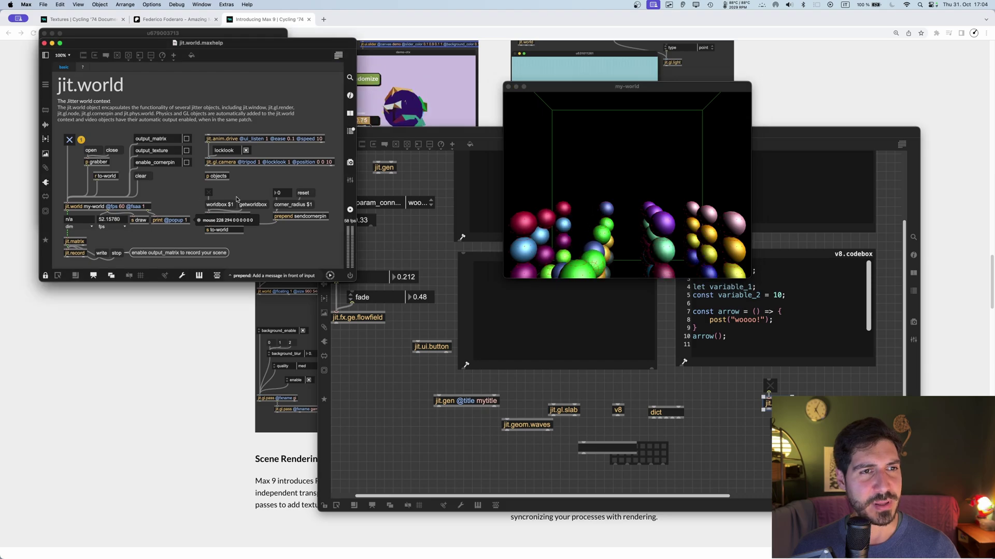
Step: Close the jit.world help and the test patcher with its render window
key(super+w)
key(super+w)
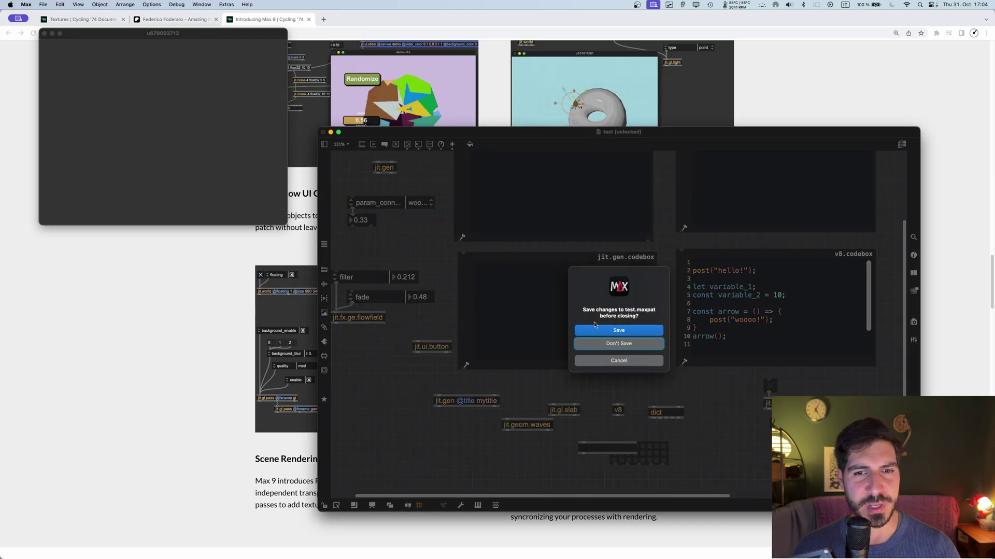
key(super+d)
click(41, 4)
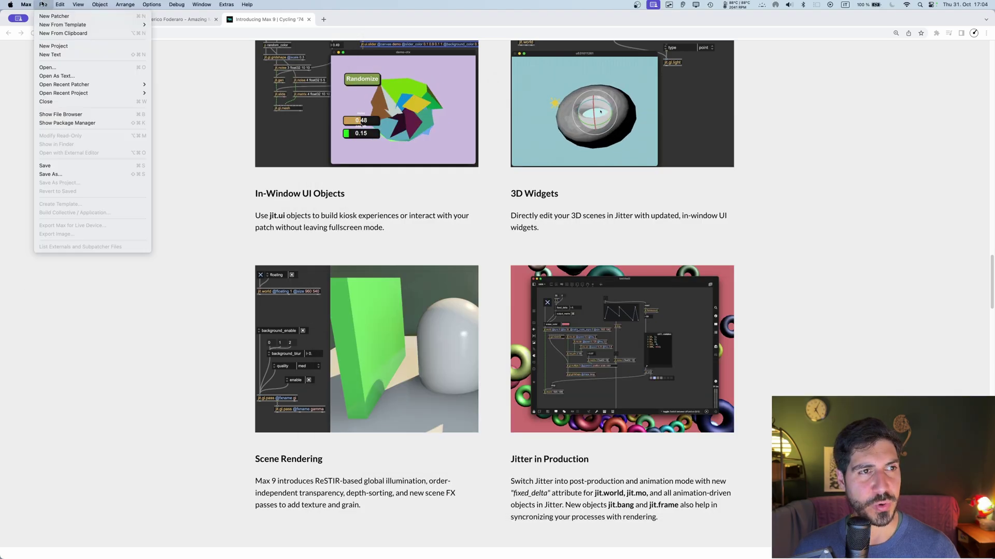
Step: Open the recent world.gizmos.maxpat patcher and turn on auto_handle
mouse_move(104, 84)
click(206, 93)
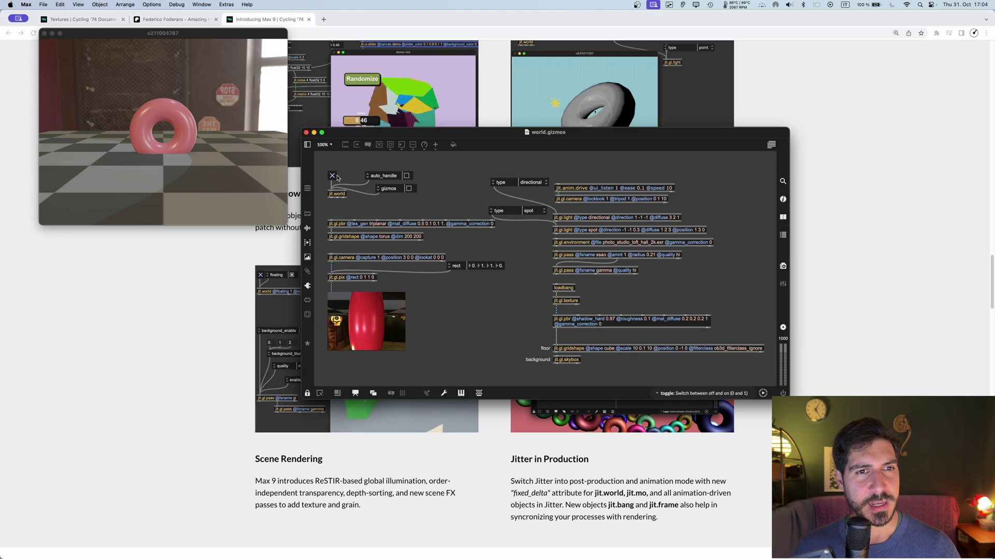
click(407, 176)
Step: Rotate and move the pink torus with its gizmo while orbiting the view
drag(172, 127, 178, 134)
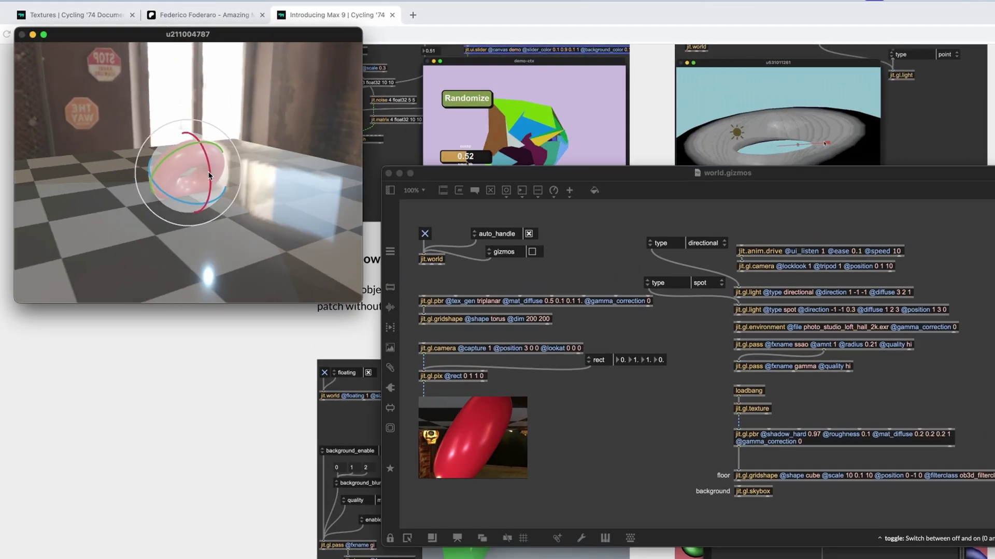
drag(209, 176, 210, 197)
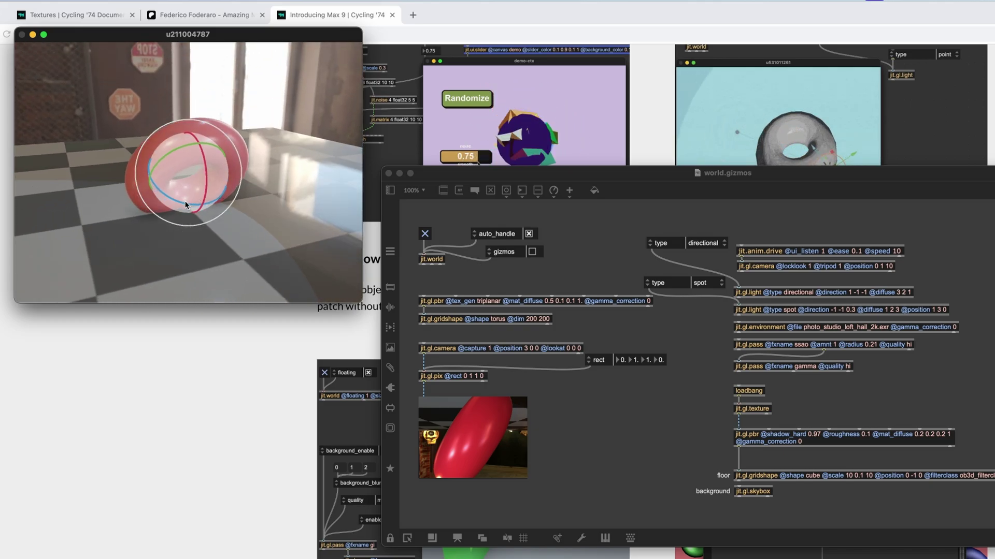
drag(185, 200, 192, 166)
key(w)
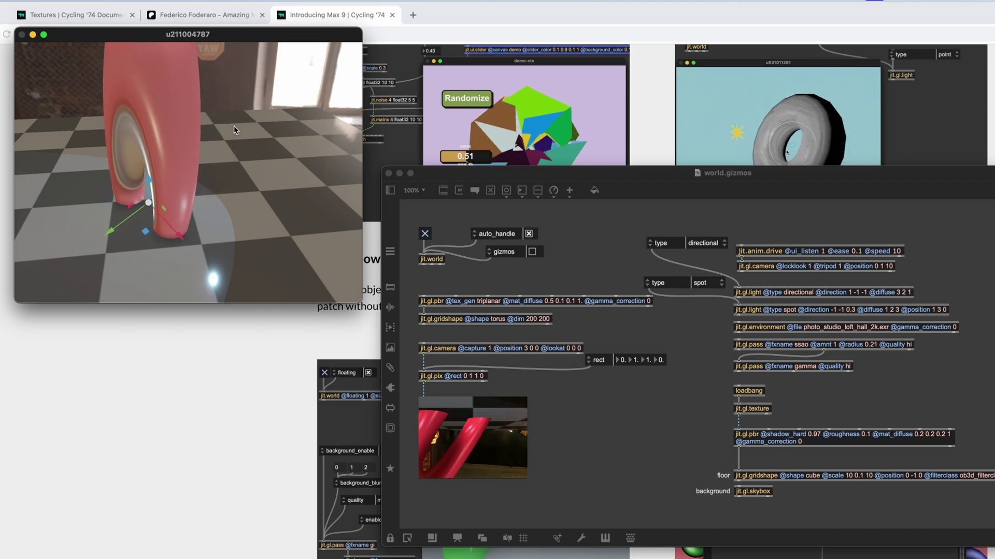
drag(235, 129, 223, 177)
key(e)
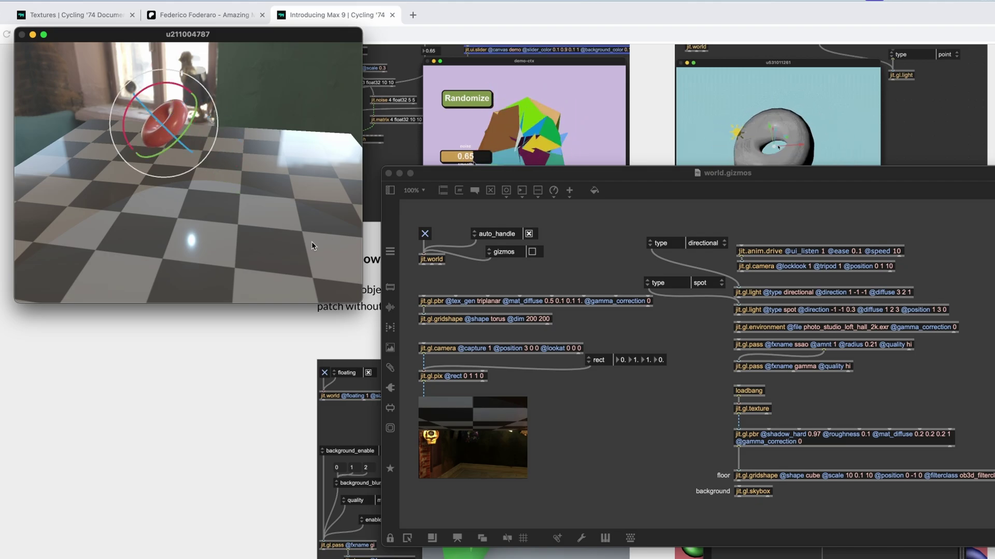
Step: Show light and camera gizmos, then re-aim the spotlight and narrow its cone on the floor
click(532, 252)
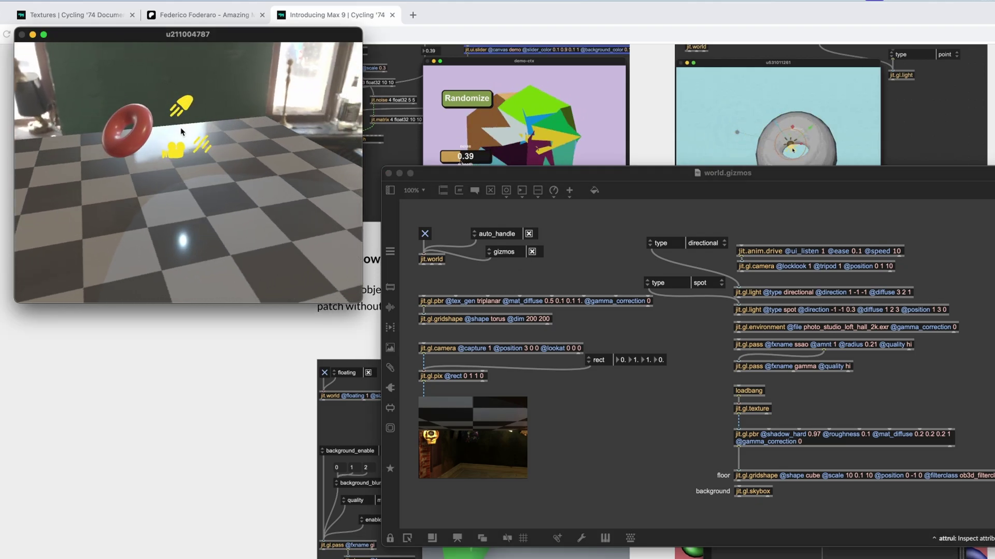
click(197, 136)
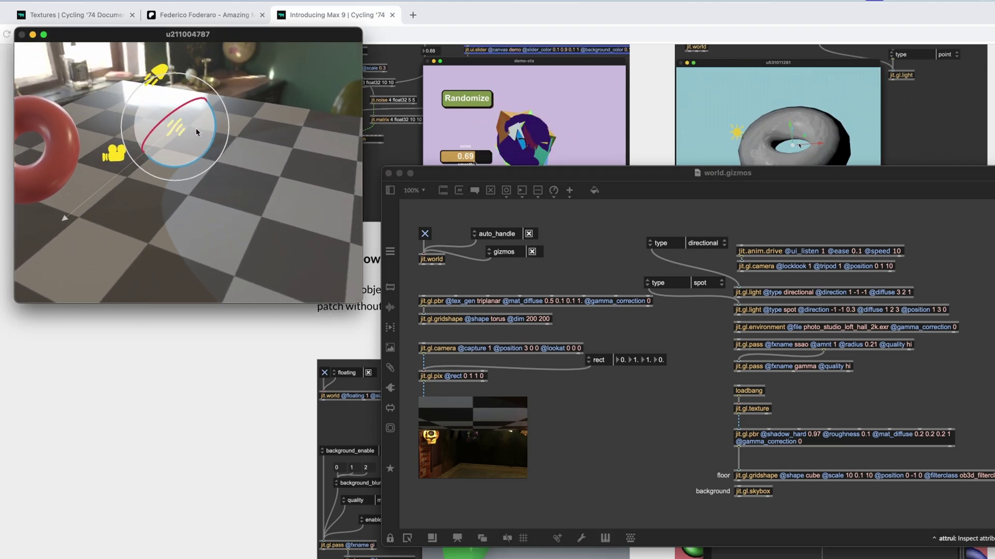
click(182, 144)
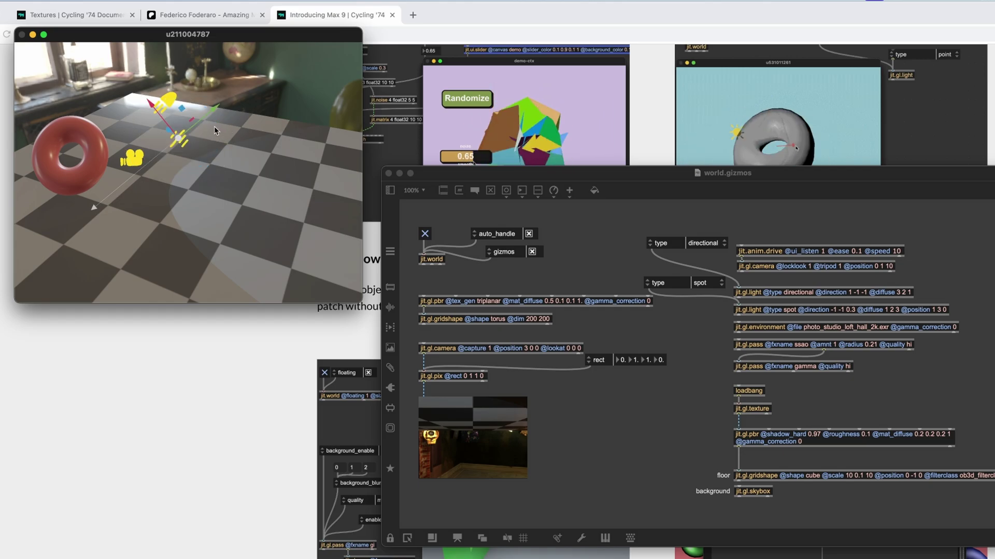
click(181, 142)
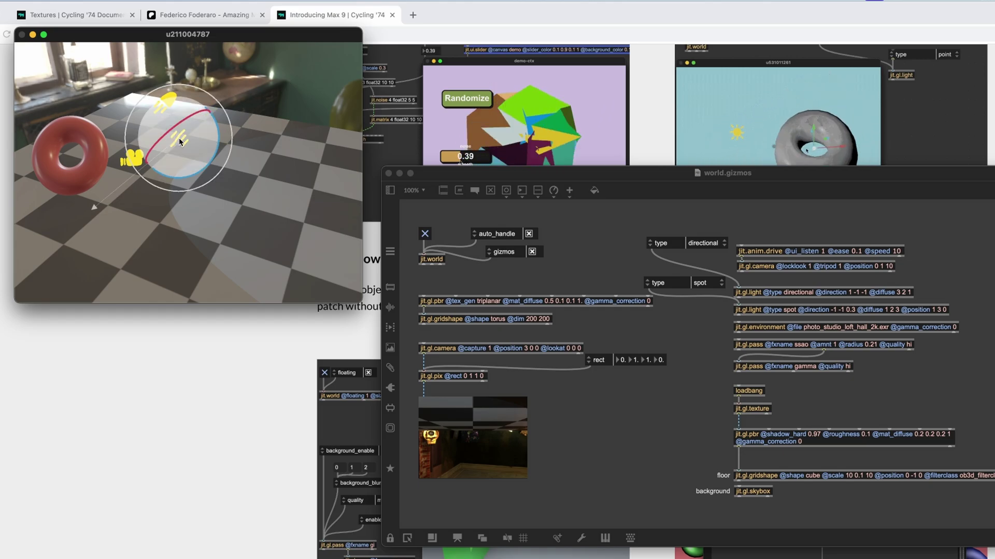
drag(180, 142, 179, 110)
click(184, 100)
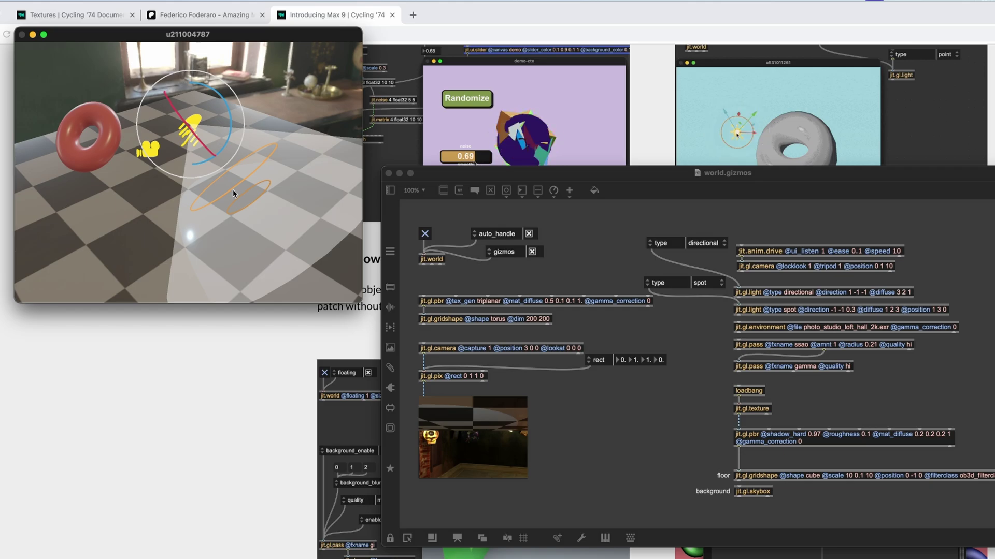
drag(233, 193, 271, 155)
click(190, 130)
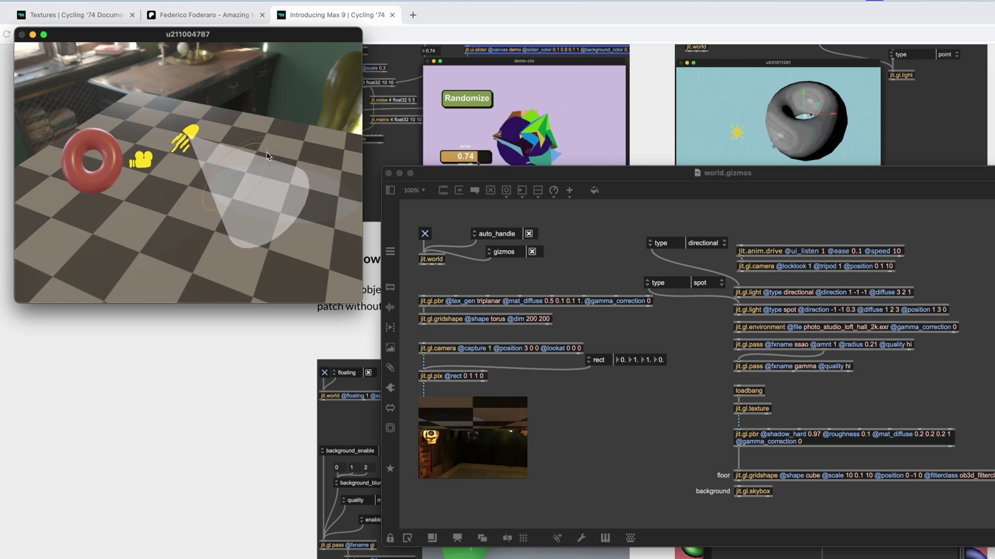
drag(261, 138, 259, 187)
Step: Rotate the scene camera with its gizmo to change its preview
click(167, 203)
key(e)
drag(186, 177, 65, 122)
key(super+e)
click(155, 179)
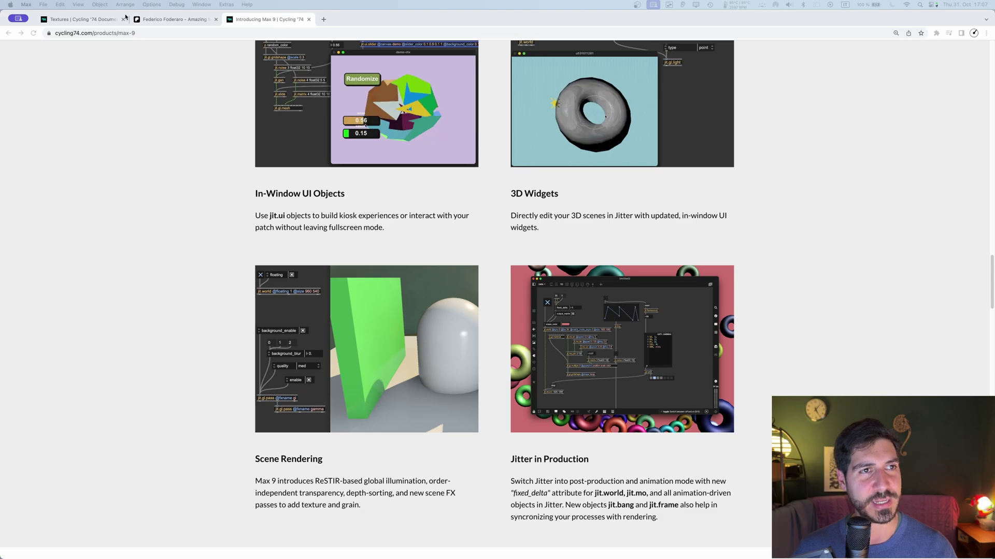
Step: Switch Chrome from the Max 9 page to the Textures | Cycling '74 Documentation tab
scroll(363, 259, down, 6)
scroll(362, 259, up, 9)
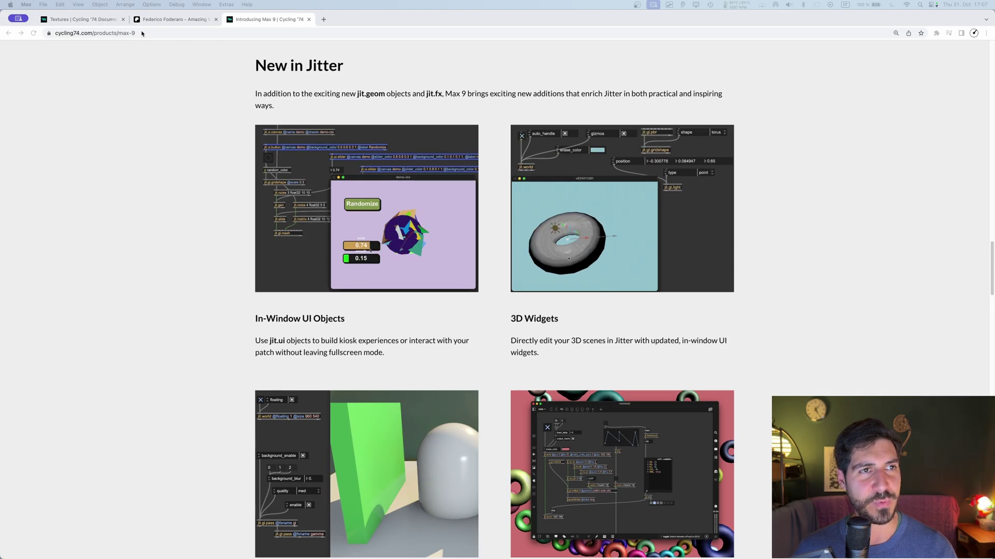
click(79, 19)
scroll(383, 131, up, 15)
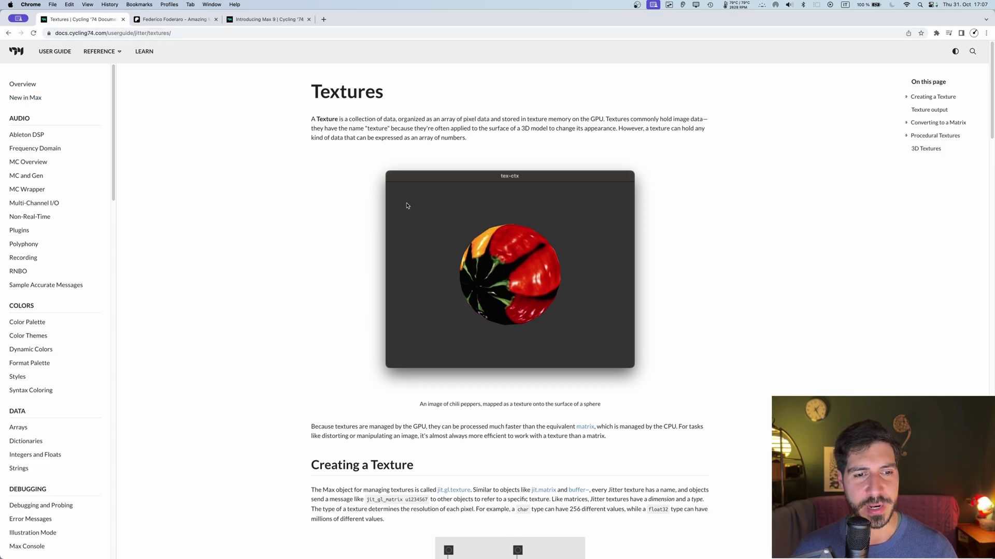
Step: Open the Render Passes page from the JITTER section of the docs sidebar
scroll(94, 206, down, 10)
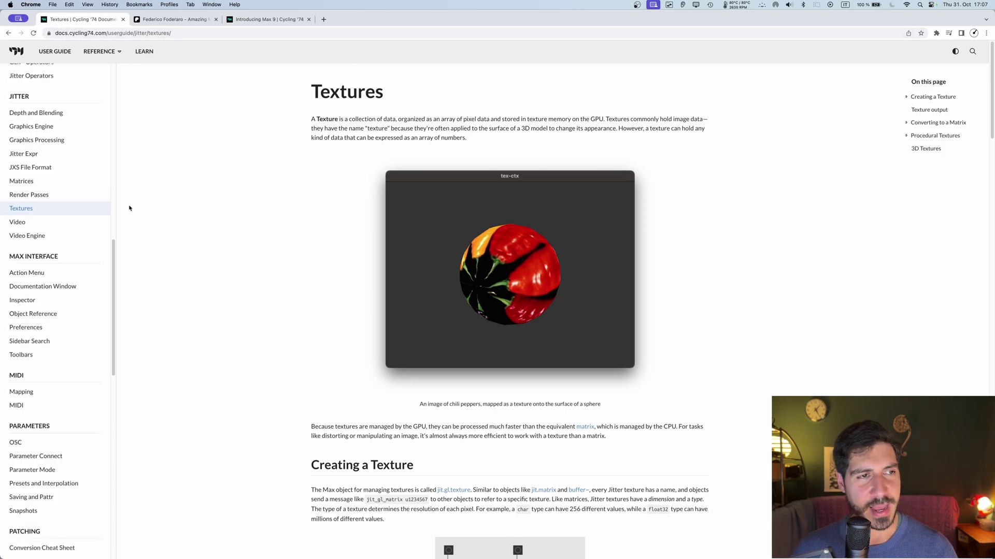
scroll(73, 213, up, 10)
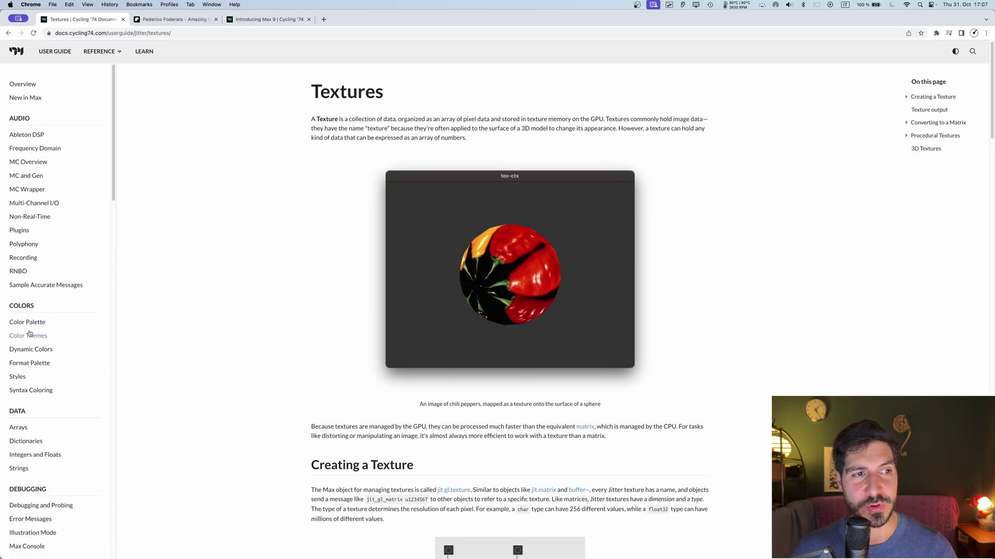
scroll(36, 399, down, 5)
scroll(29, 476, down, 2)
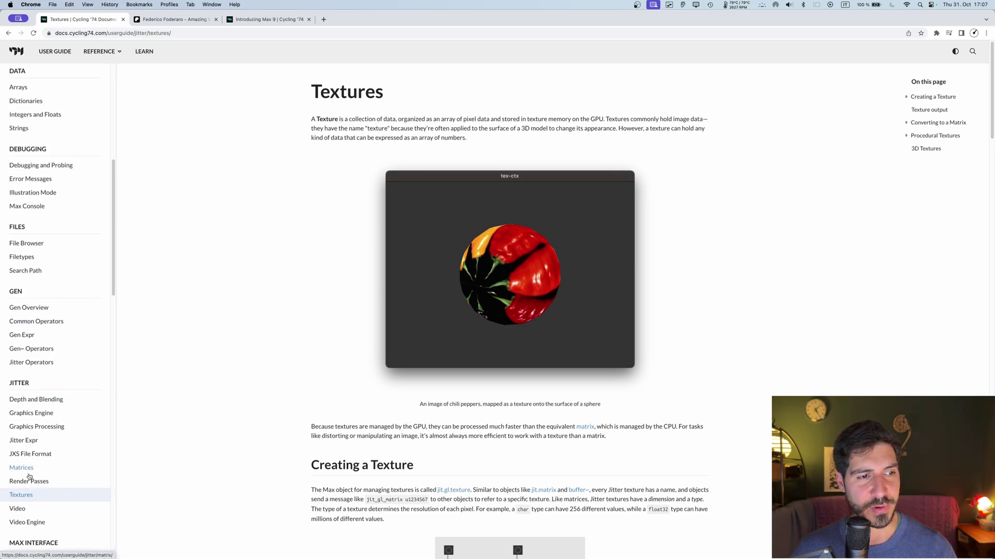
click(23, 486)
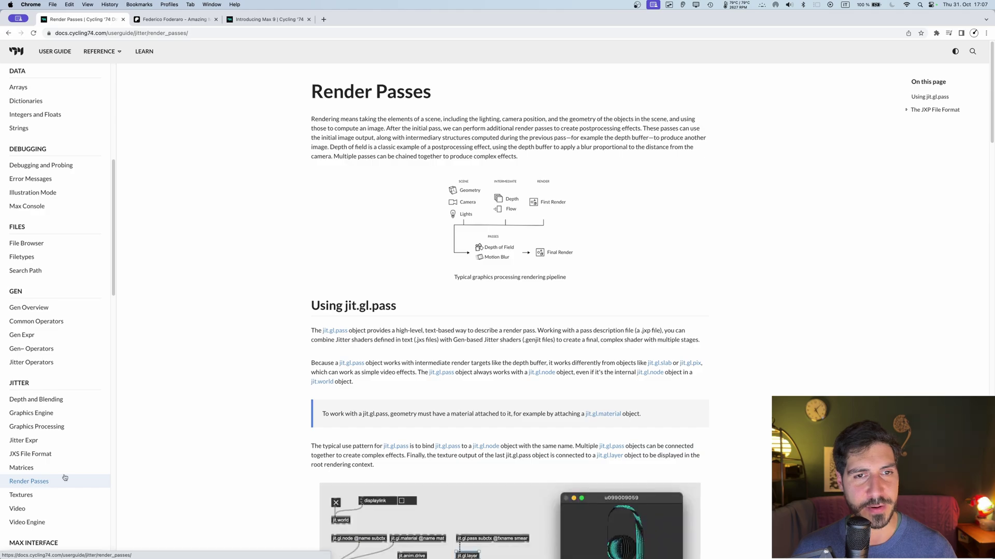
Step: Zoom the page to 110% and scroll down to the Source input section
key(super+equal)
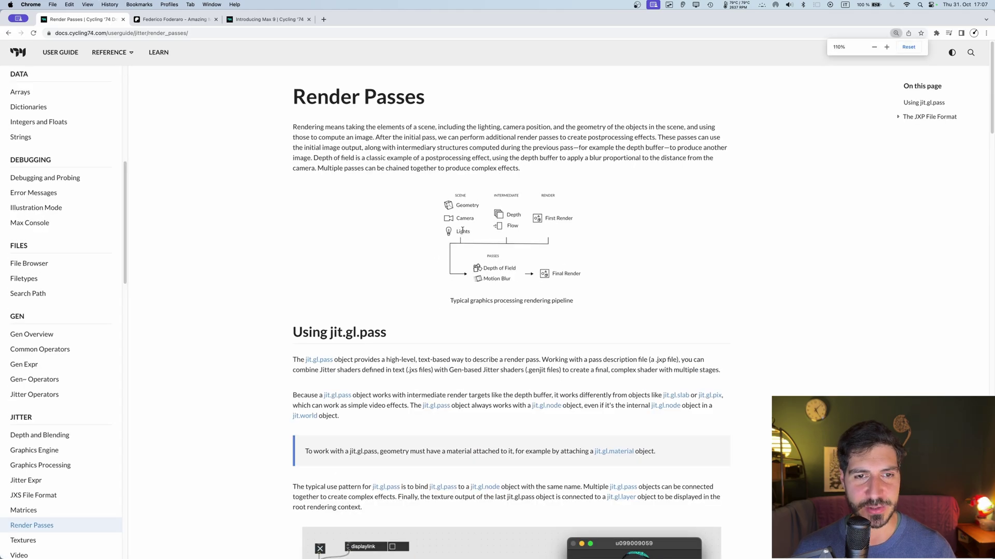
scroll(462, 231, down, 20)
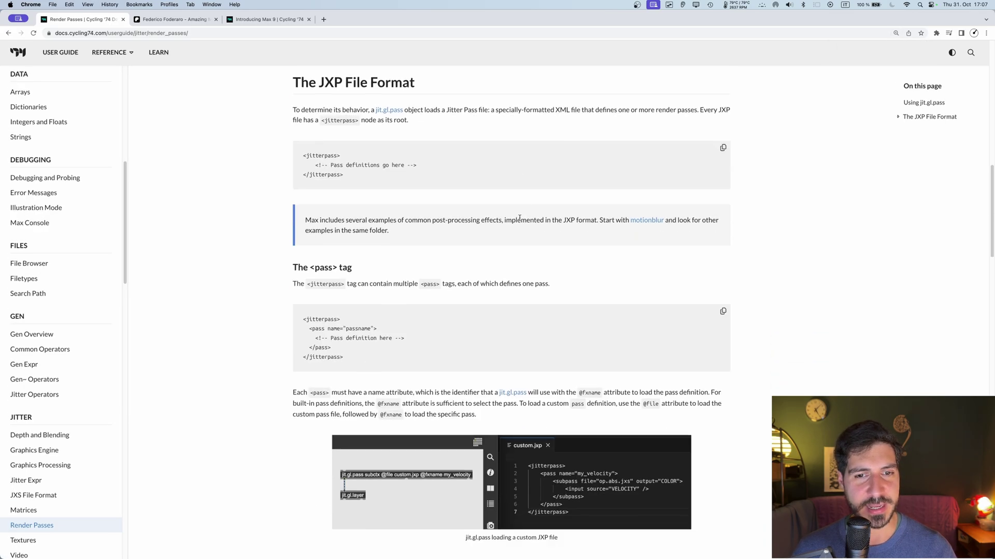
scroll(518, 224, down, 8)
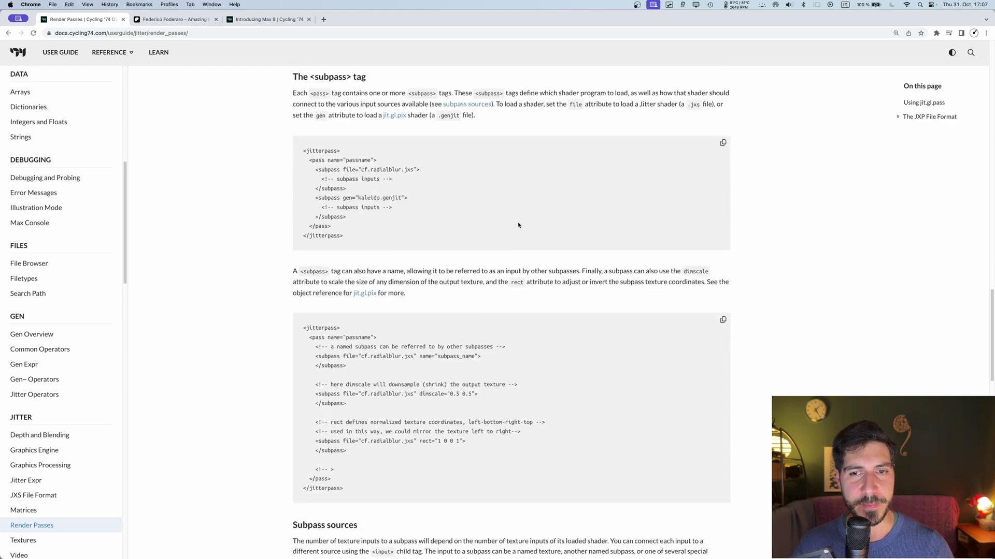
scroll(492, 243, down, 10)
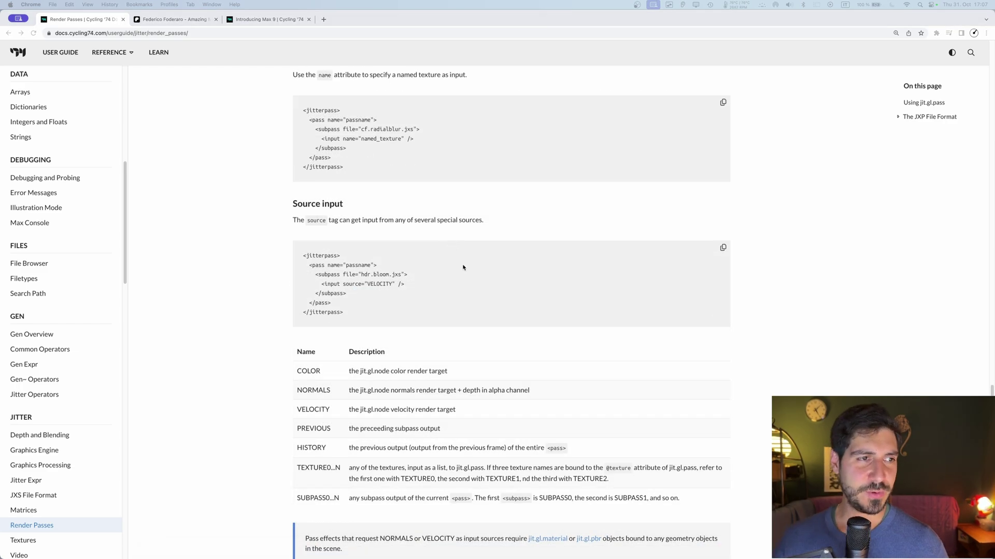